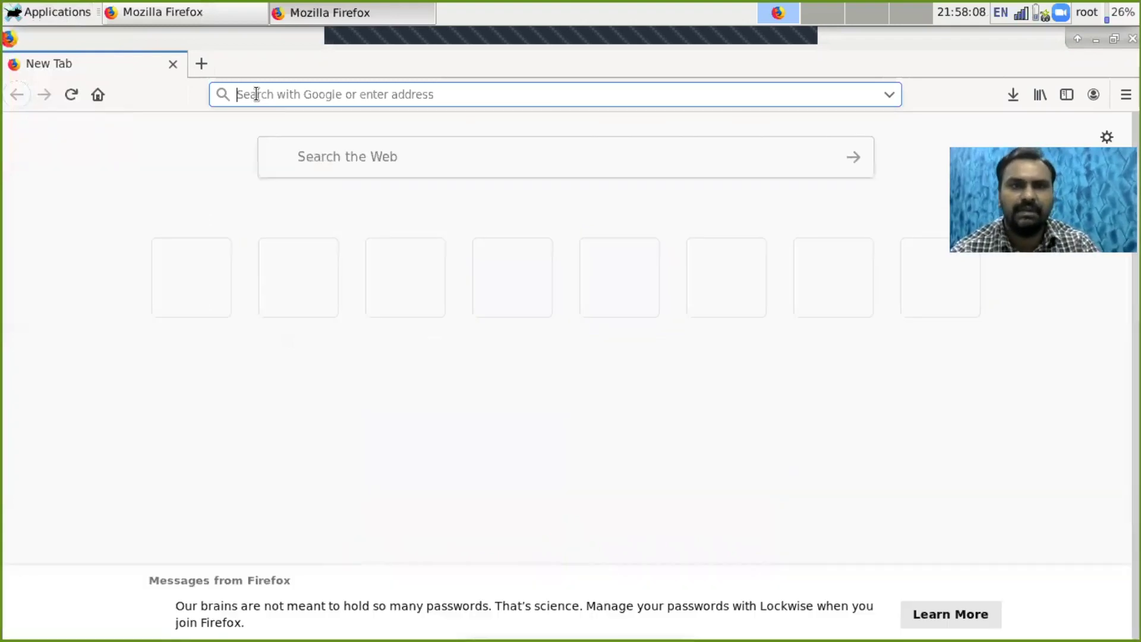
# Open the local DokuWiki site at 127.0.0.1/dokuwiki/.
pyautogui.write('127.0.0.1/')
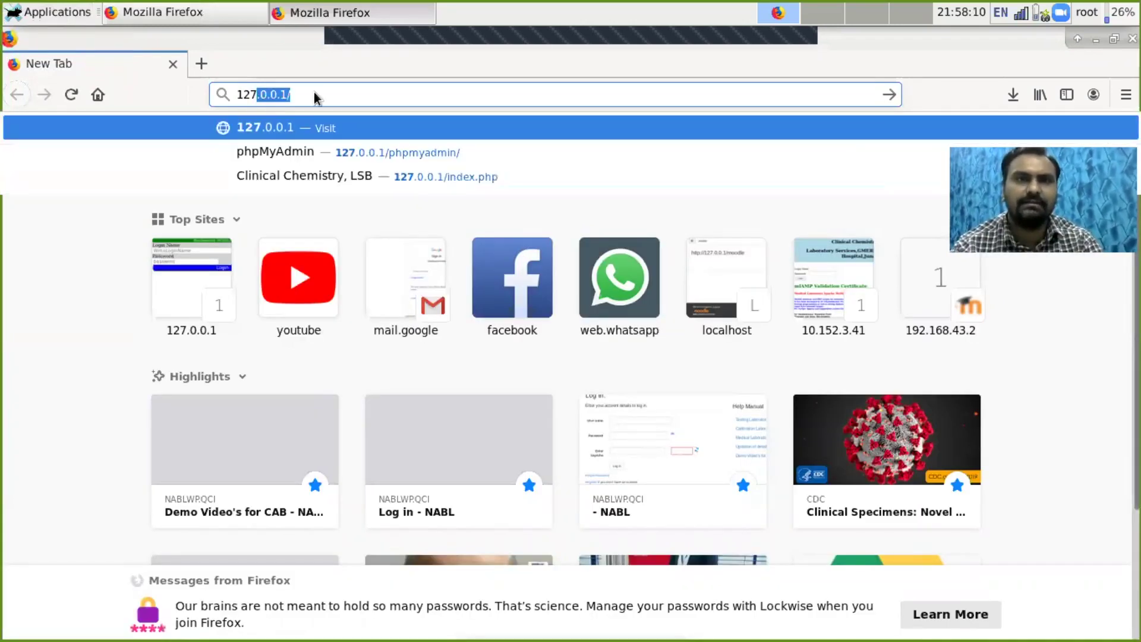
pyautogui.click(315, 96)
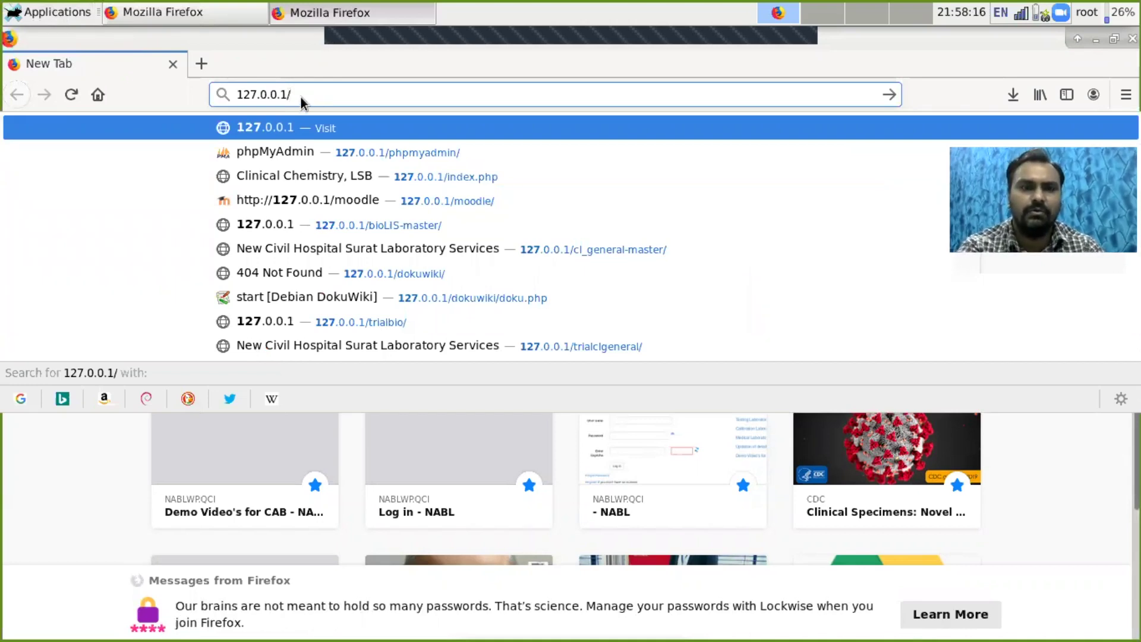
pyautogui.write('dokuwij')
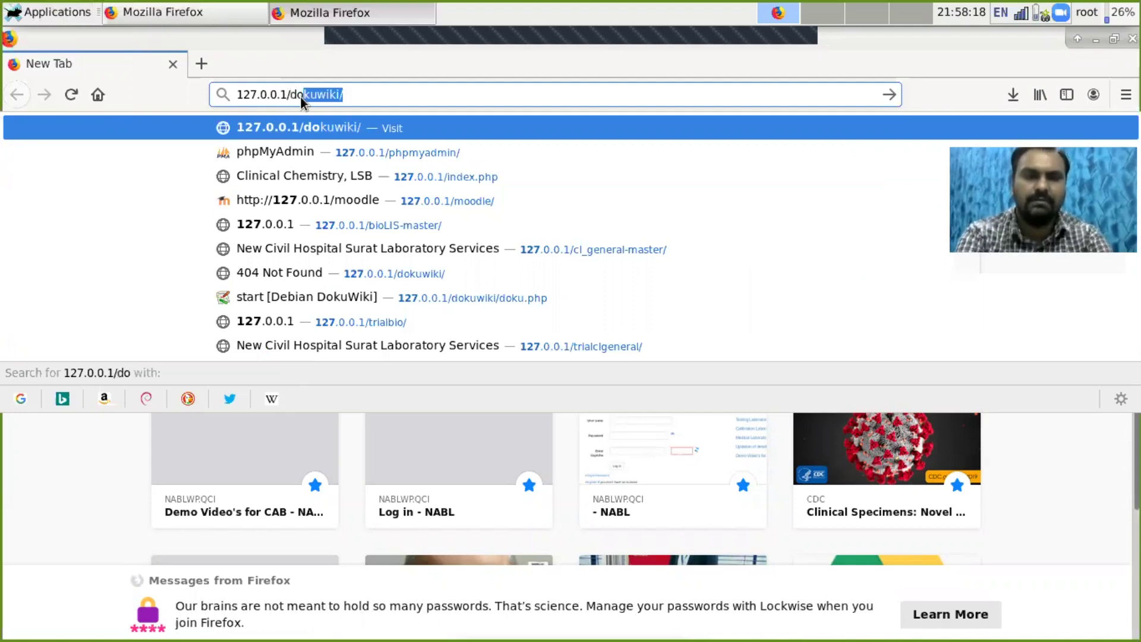
pyautogui.write('i')
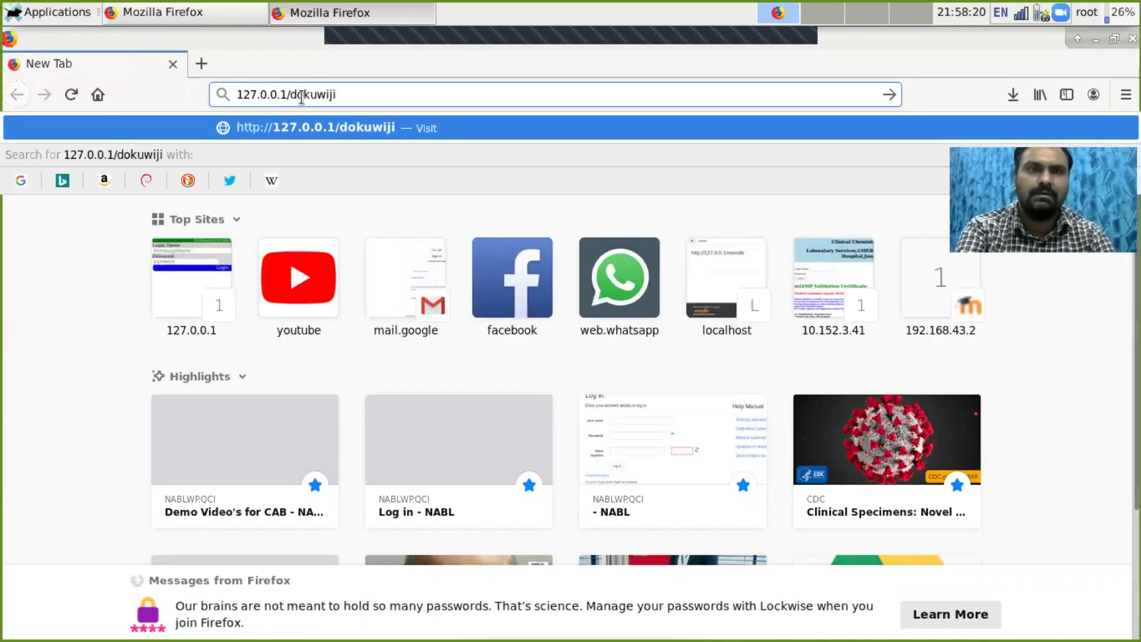
pyautogui.press('Return')
pyautogui.click(354, 98)
pyautogui.press('BackSpace')
pyautogui.press('BackSpace')
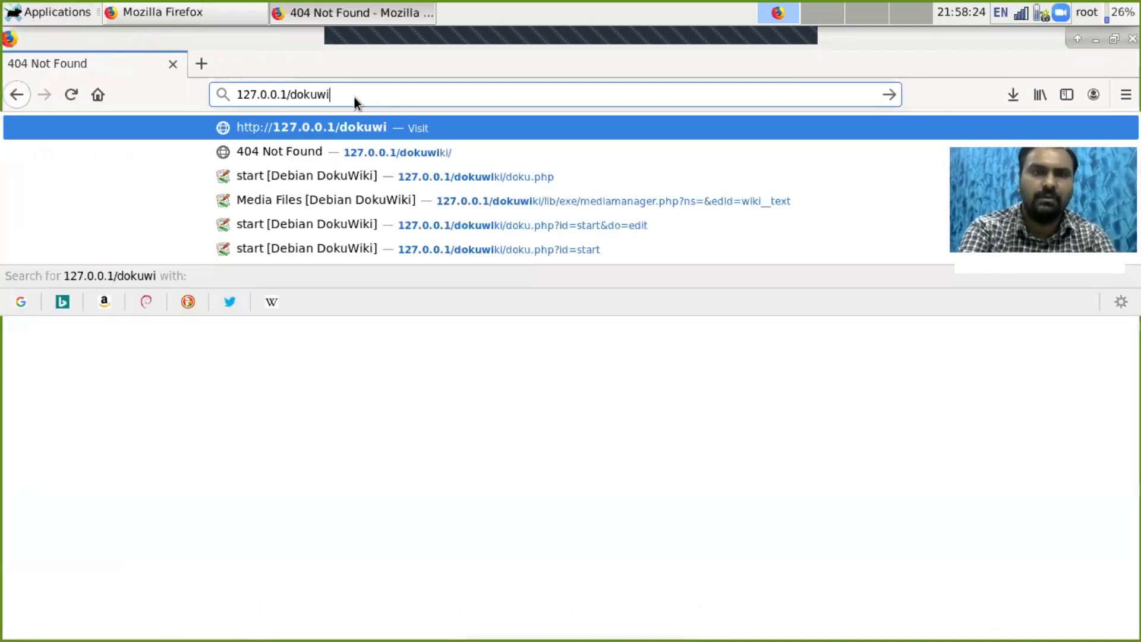
pyautogui.write('ki/')
pyautogui.press('Return')
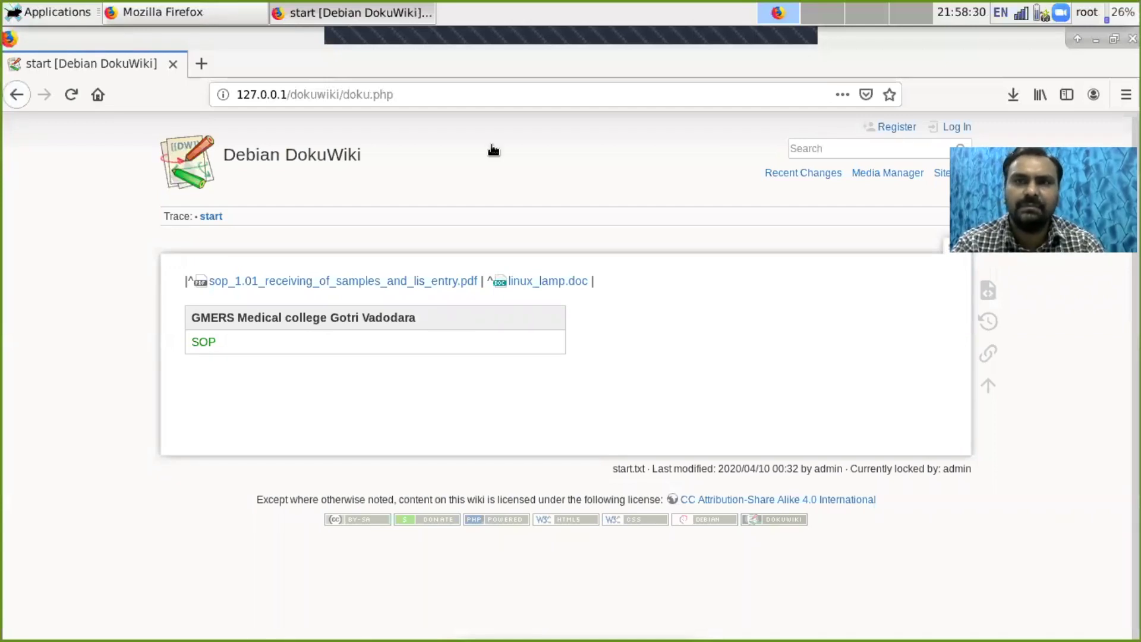
# Log in to the wiki as admin with the account password and decline saving the login in the browser.
pyautogui.click(957, 127)
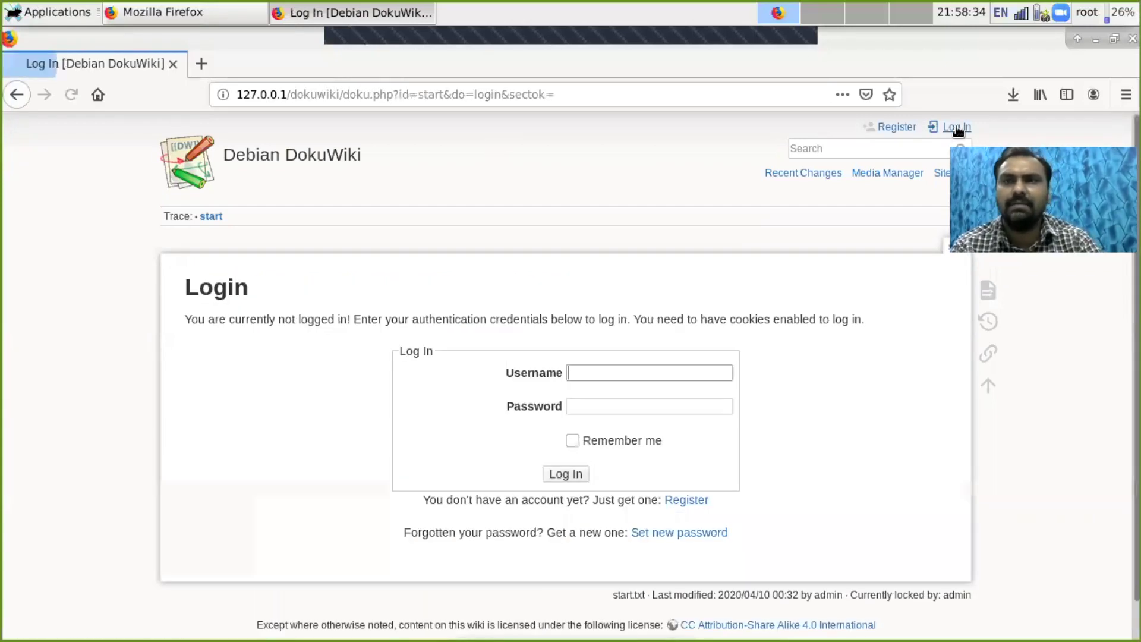
pyautogui.click(658, 372)
pyautogui.write('ad')
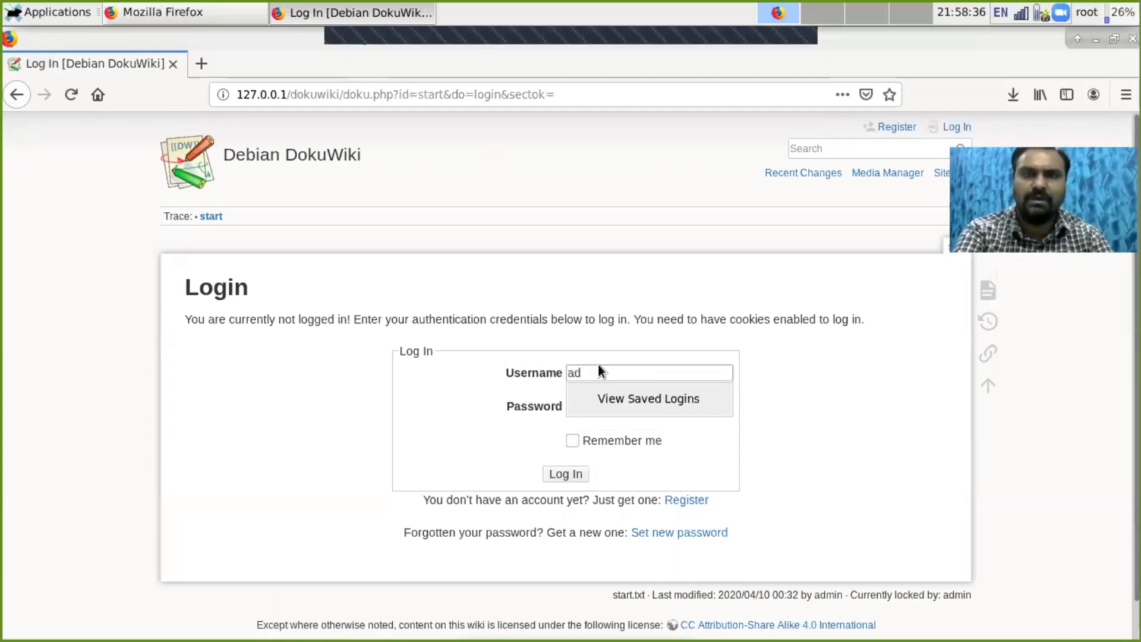
pyautogui.write('min')
pyautogui.scroll(-1, 600, 365)
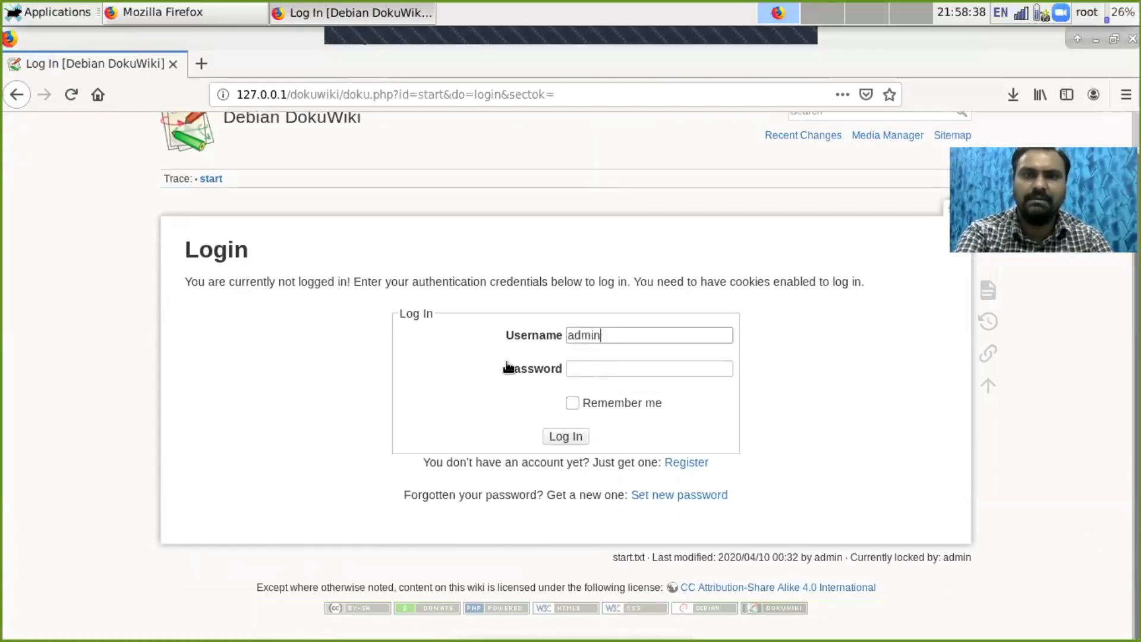
pyautogui.click(581, 367)
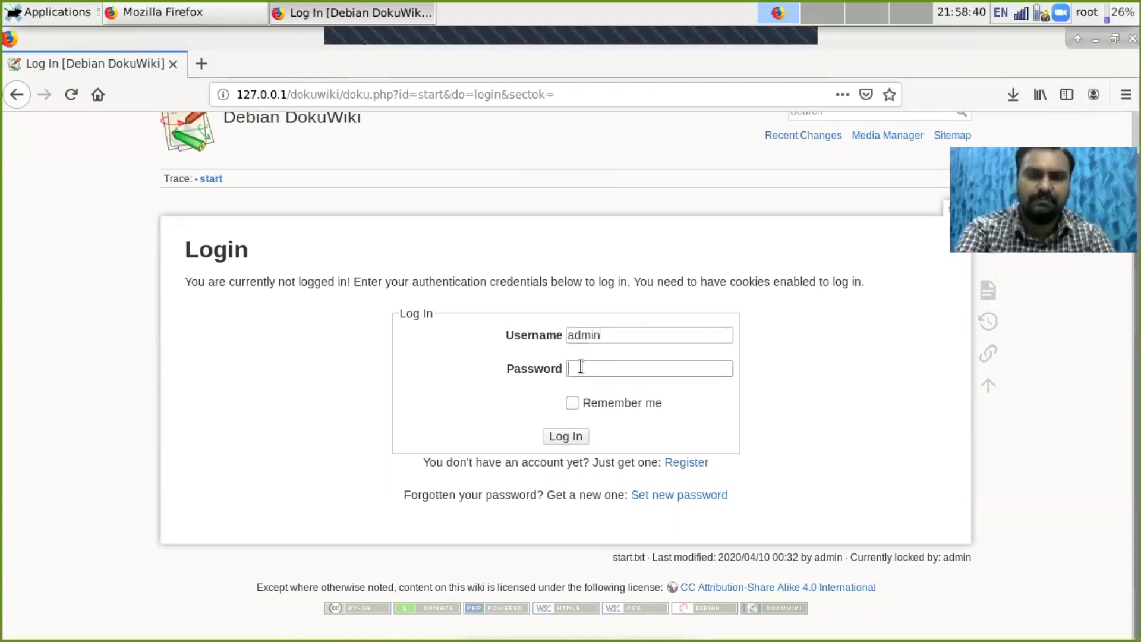
pyautogui.write('•••••••••••')
pyautogui.press('Return')
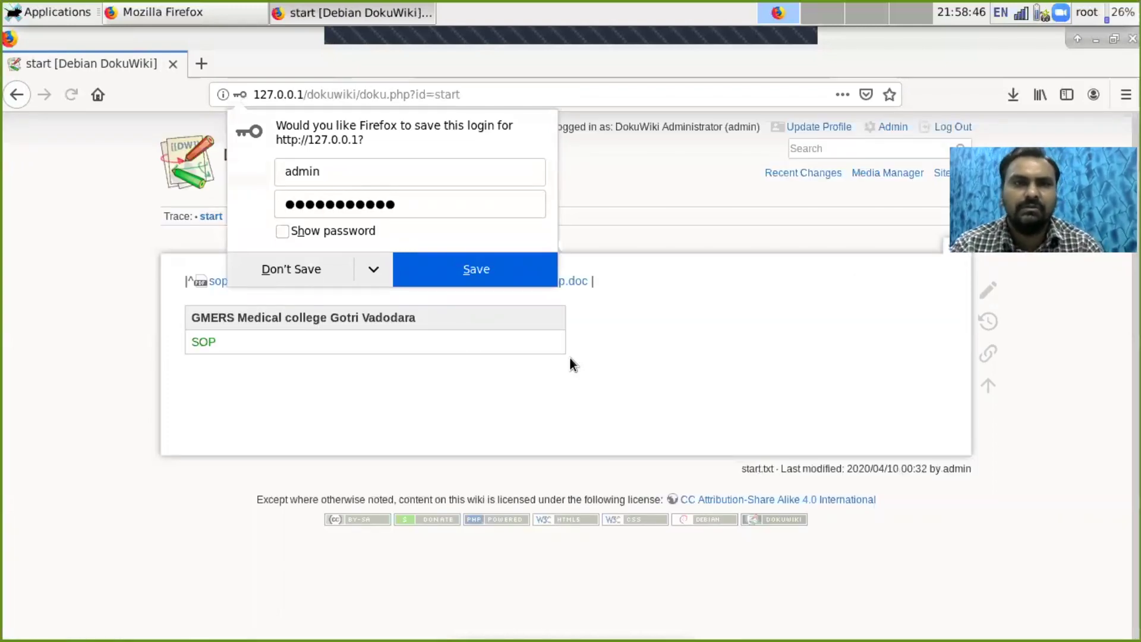
pyautogui.click(287, 271)
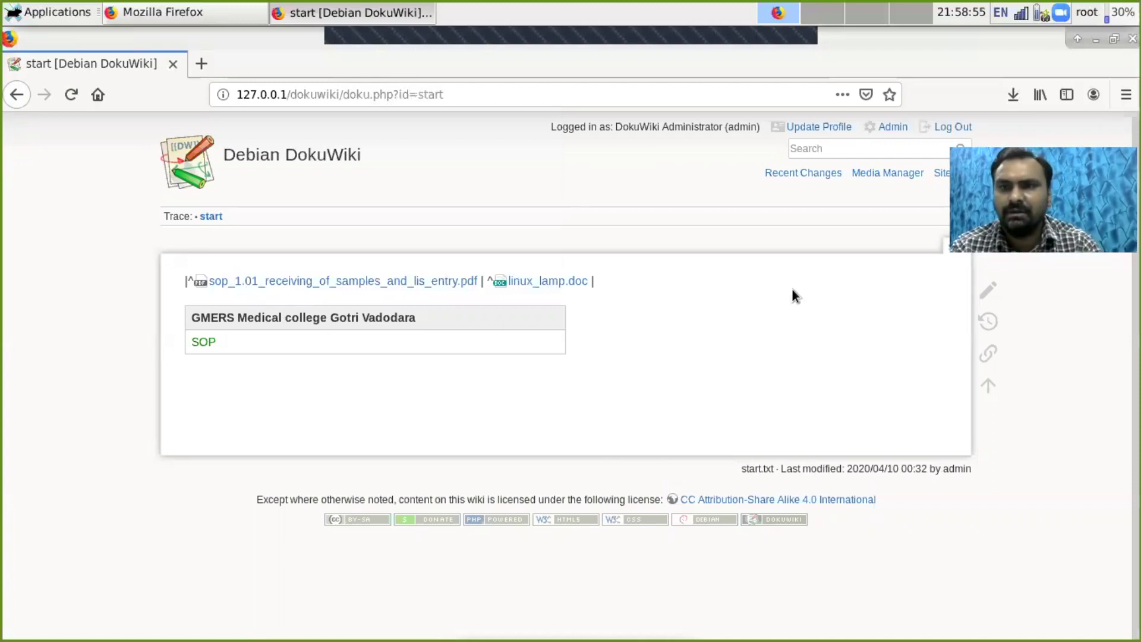
# Open the start page for editing and delete its existing content, from the SOP and WDI links back through the document links.
pyautogui.moveTo(984, 292)
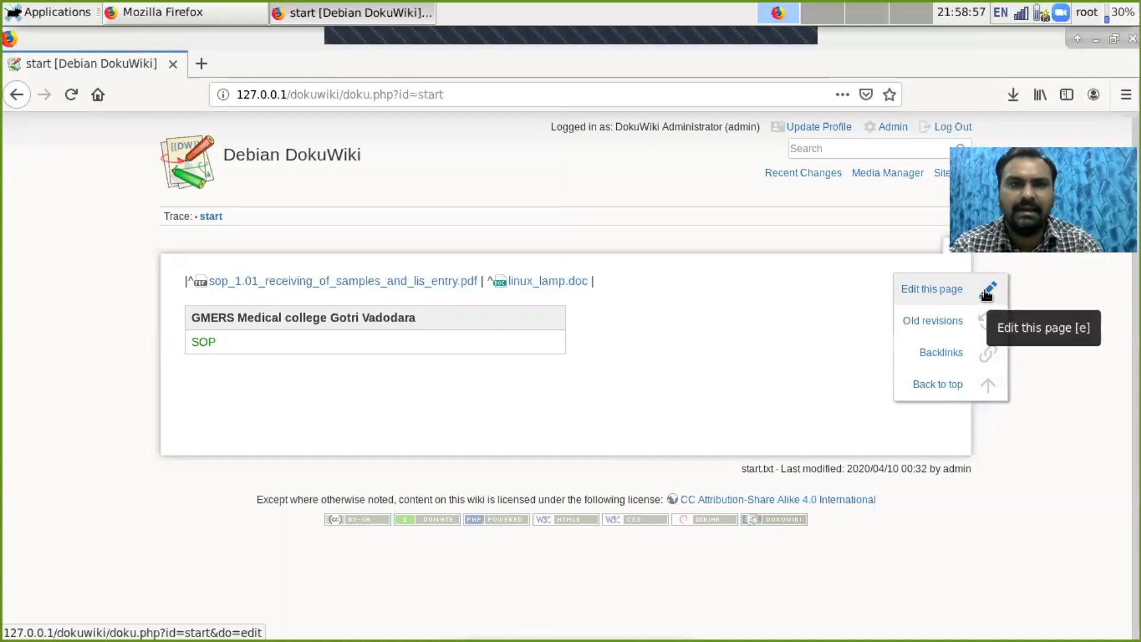
pyautogui.click(986, 292)
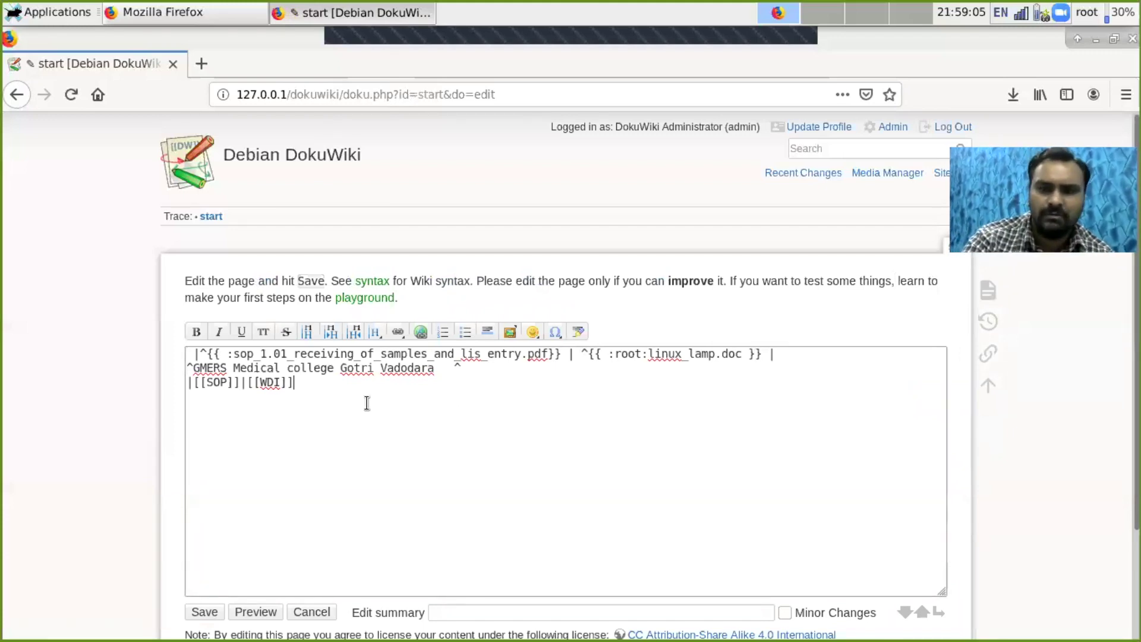
pyautogui.press('BackSpace')
pyautogui.press('BackSpace')
pyautogui.press('BackSpace')
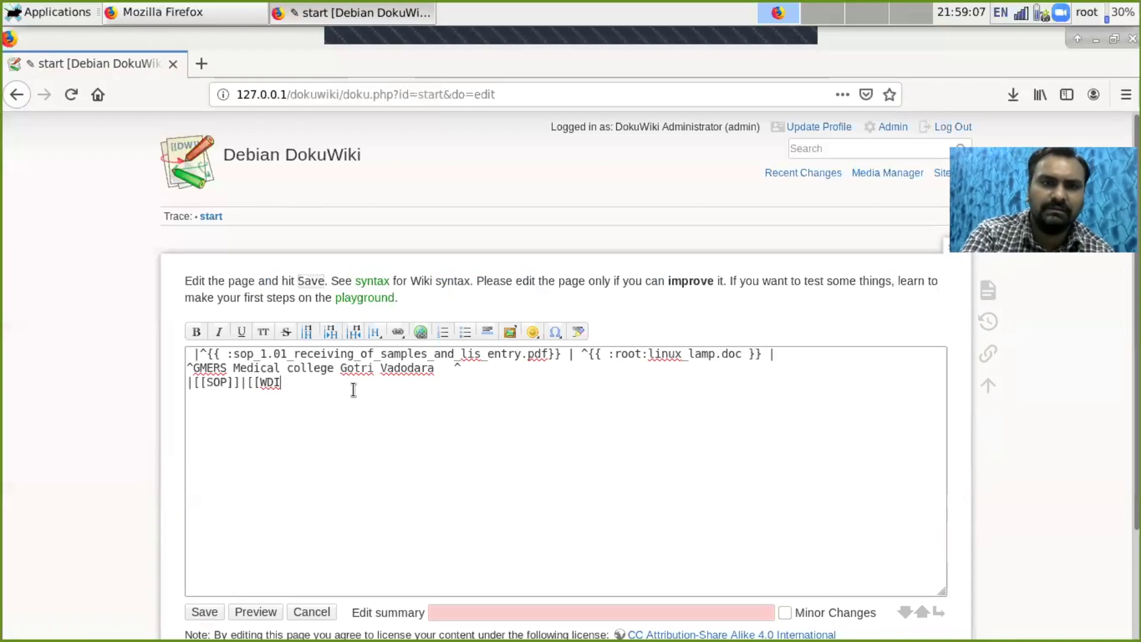
pyautogui.press('BackSpace')
pyautogui.press('BackSpace')
pyautogui.press('BackSpace')
pyautogui.press('BackSpace')
pyautogui.press('BackSpace')
pyautogui.press('BackSpace')
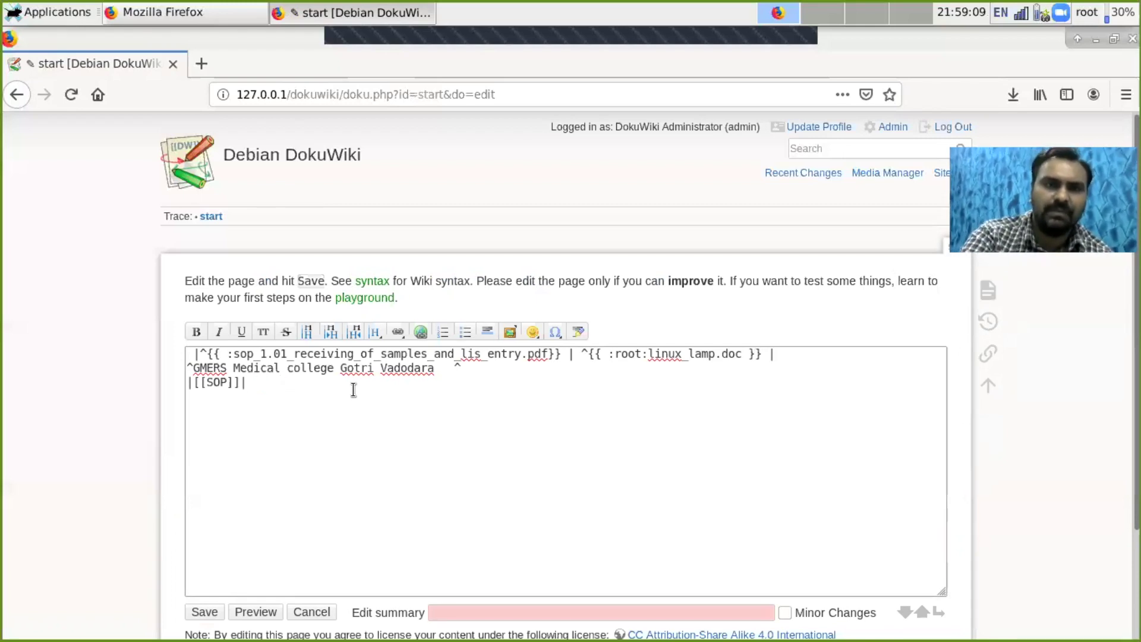
pyautogui.press('BackSpace')
pyautogui.press('BackSpace')
pyautogui.press('BackSpace')
pyautogui.press('BackSpace')
pyautogui.press('BackSpace')
pyautogui.press('BackSpace')
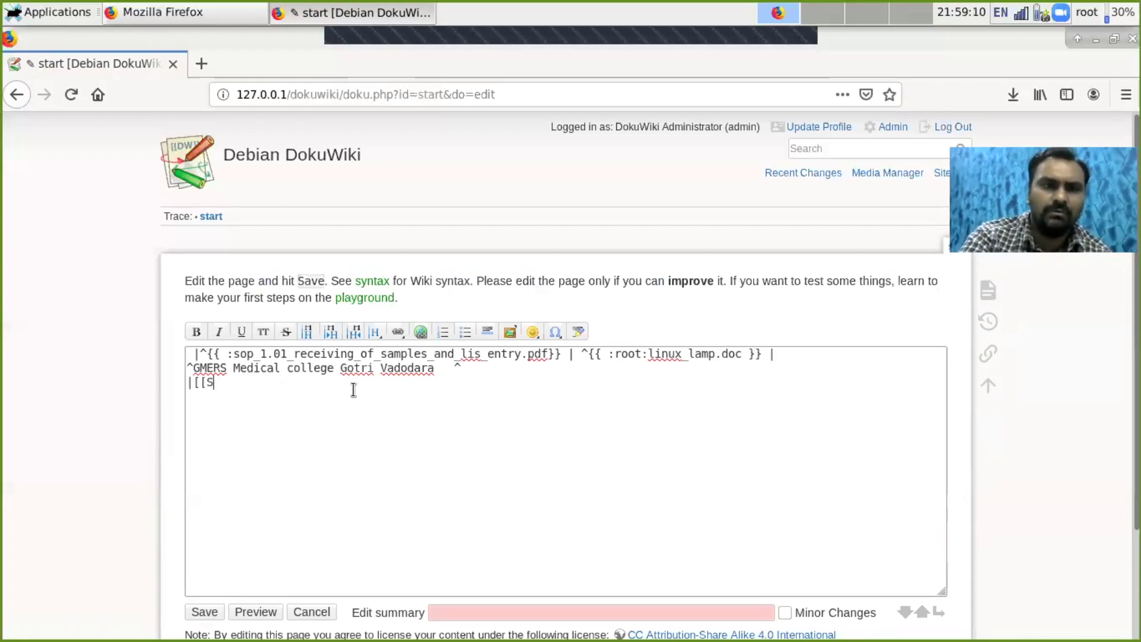
pyautogui.press('BackSpace')
pyautogui.press('BackSpace')
pyautogui.press('BackSpace')
pyautogui.press('BackSpace')
pyautogui.press('BackSpace')
pyautogui.press('BackSpace')
pyautogui.press('BackSpace')
pyautogui.press('BackSpace')
pyautogui.press('BackSpace')
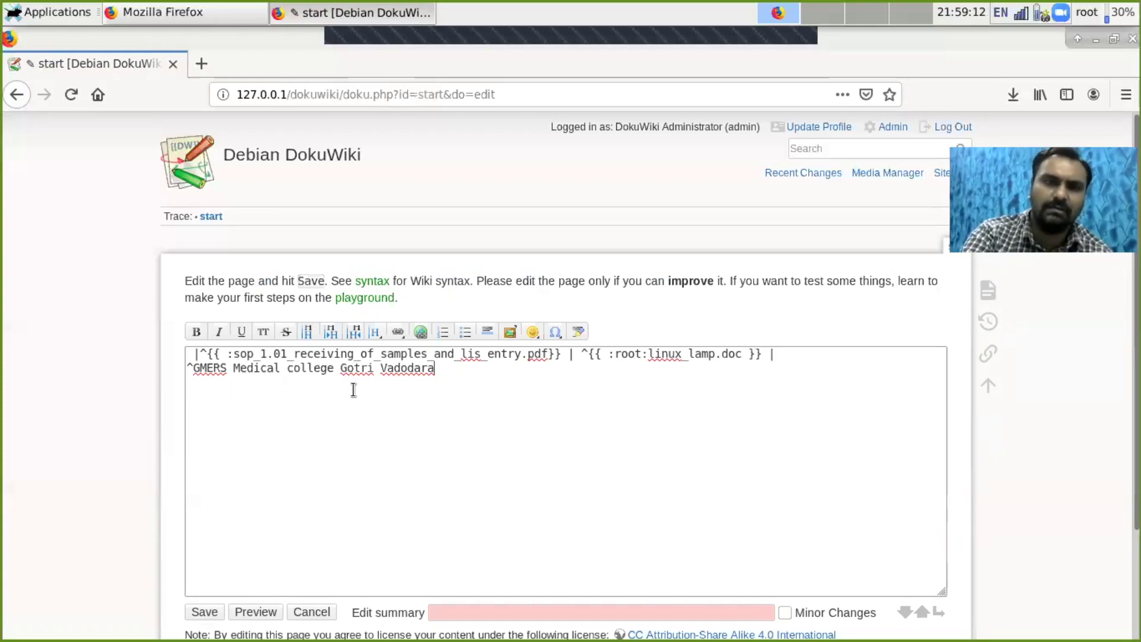
pyautogui.press('BackSpace')
pyautogui.press('BackSpace')
pyautogui.press('BackSpace')
pyautogui.press('BackSpace')
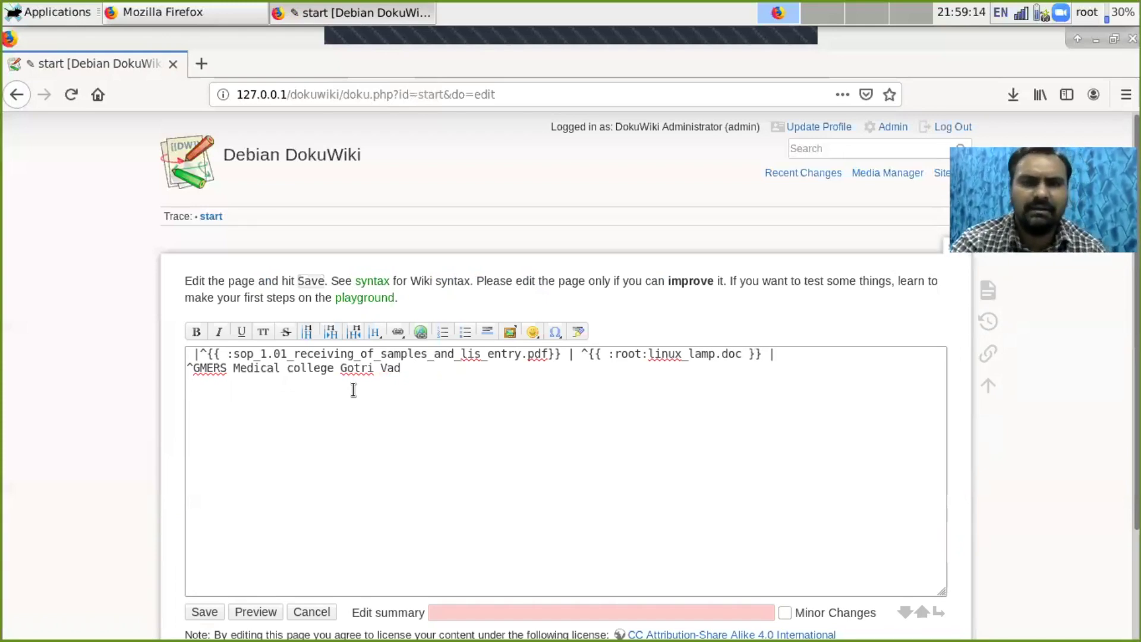
pyautogui.press('BackSpace')
pyautogui.press('BackSpace')
pyautogui.press('BackSpace')
pyautogui.press('BackSpace')
pyautogui.press('BackSpace')
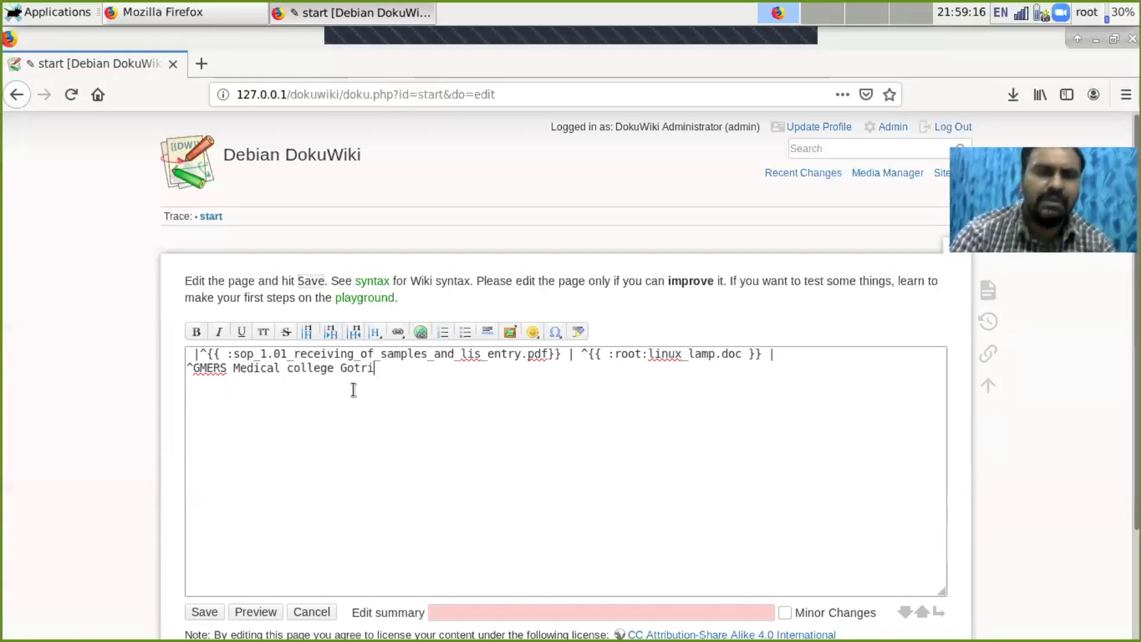
pyautogui.press('BackSpace')
pyautogui.press('BackSpace')
pyautogui.press('BackSpace')
pyautogui.press('BackSpace')
pyautogui.press('BackSpace')
pyautogui.press('BackSpace')
pyautogui.press('BackSpace')
pyautogui.press('BackSpace')
pyautogui.press('BackSpace')
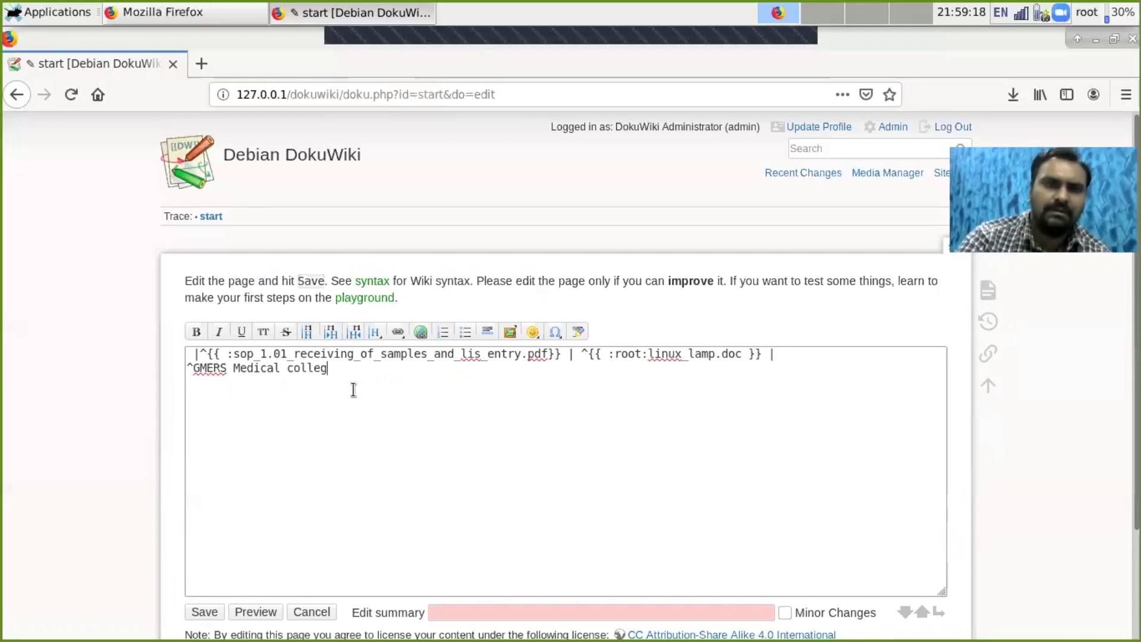
pyautogui.press('BackSpace')
pyautogui.press('BackSpace')
pyautogui.press('BackSpace')
pyautogui.press('BackSpace')
pyautogui.press('BackSpace')
pyautogui.press('BackSpace')
pyautogui.press('BackSpace')
pyautogui.press('BackSpace')
pyautogui.press('BackSpace')
pyautogui.press('BackSpace')
pyautogui.press('BackSpace')
pyautogui.press('BackSpace')
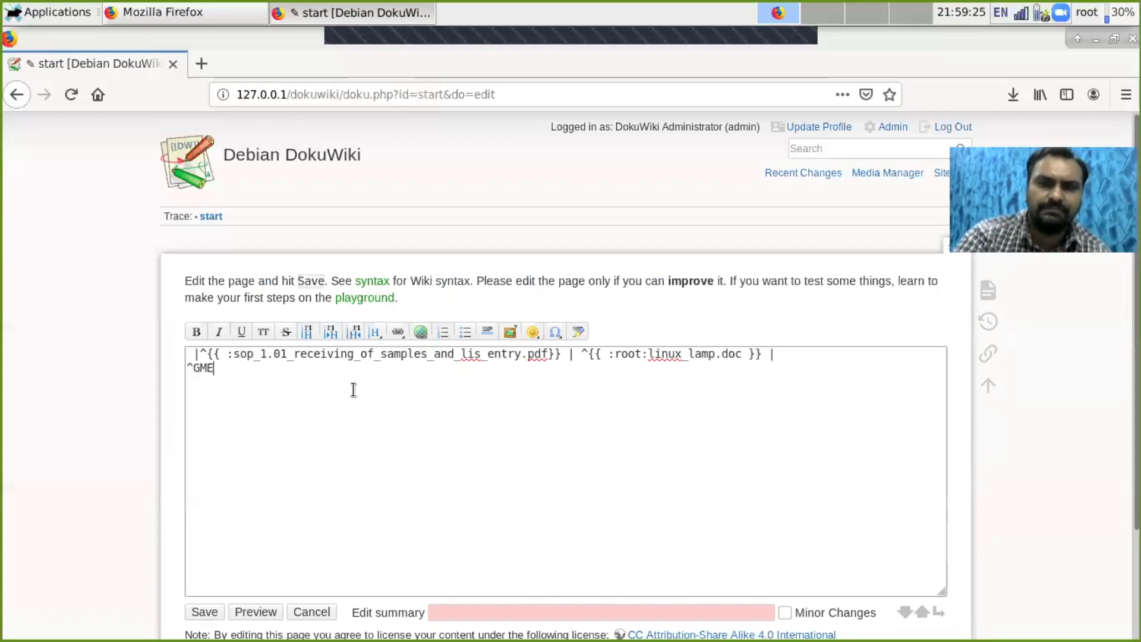
pyautogui.press('BackSpace')
pyautogui.press('BackSpace')
pyautogui.press('BackSpace')
pyautogui.press('BackSpace')
pyautogui.press('BackSpace')
pyautogui.press('BackSpace')
pyautogui.press('BackSpace')
pyautogui.press('BackSpace')
pyautogui.press('BackSpace')
pyautogui.press('BackSpace')
pyautogui.press('BackSpace')
pyautogui.press('BackSpace')
pyautogui.press('BackSpace')
pyautogui.press('BackSpace')
pyautogui.press('BackSpace')
pyautogui.press('BackSpace')
pyautogui.press('BackSpace')
pyautogui.press('BackSpace')
pyautogui.press('BackSpace')
pyautogui.press('BackSpace')
pyautogui.press('BackSpace')
pyautogui.press('BackSpace')
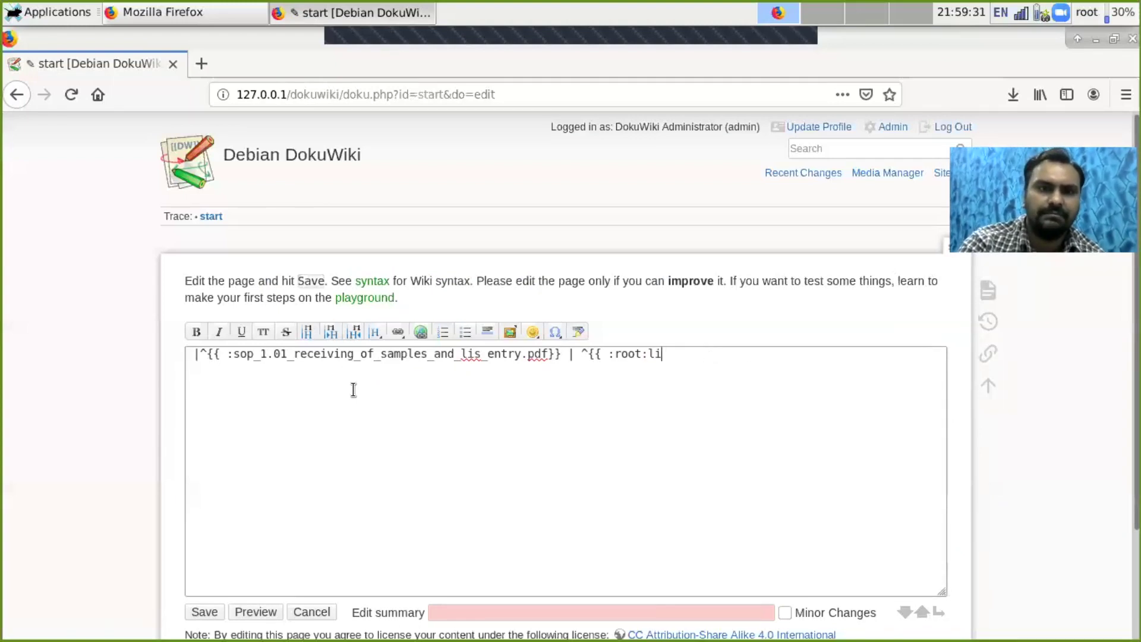
pyautogui.press('BackSpace')
pyautogui.press('BackSpace')
pyautogui.press('BackSpace')
pyautogui.press('BackSpace')
pyautogui.press('BackSpace')
pyautogui.press('BackSpace')
pyautogui.press('BackSpace')
pyautogui.press('BackSpace')
pyautogui.press('BackSpace')
pyautogui.press('BackSpace')
pyautogui.press('BackSpace')
pyautogui.press('BackSpace')
pyautogui.press('BackSpace')
pyautogui.press('BackSpace')
pyautogui.press('BackSpace')
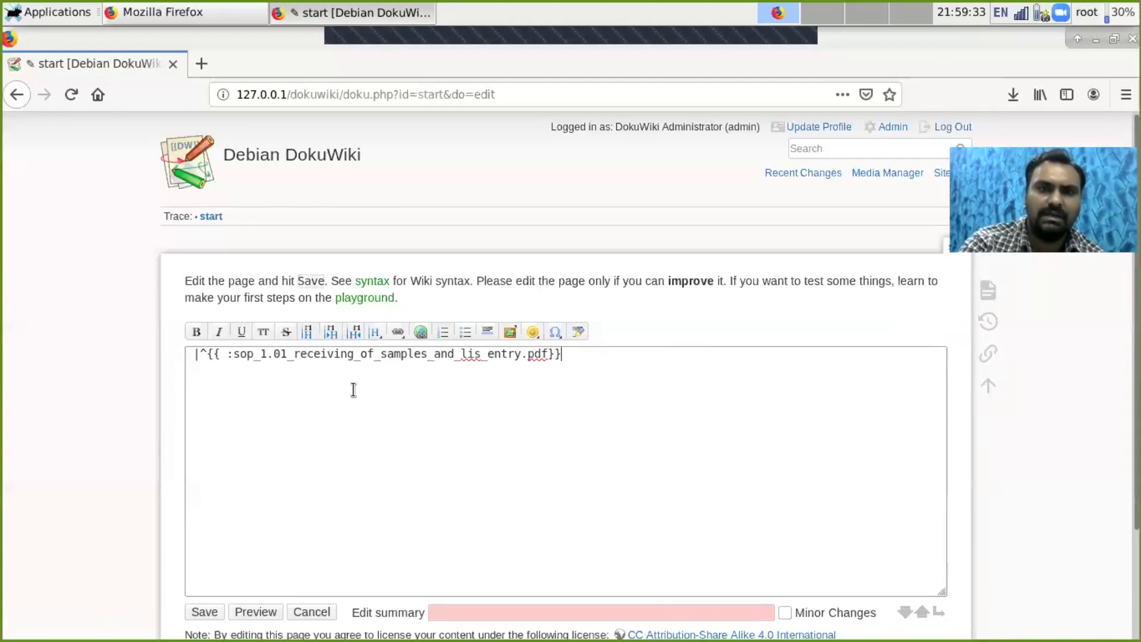
pyautogui.press('BackSpace')
pyautogui.press('BackSpace')
pyautogui.press('BackSpace')
pyautogui.press('BackSpace')
pyautogui.press('BackSpace')
pyautogui.press('BackSpace')
pyautogui.press('BackSpace')
pyautogui.press('BackSpace')
pyautogui.press('BackSpace')
pyautogui.press('BackSpace')
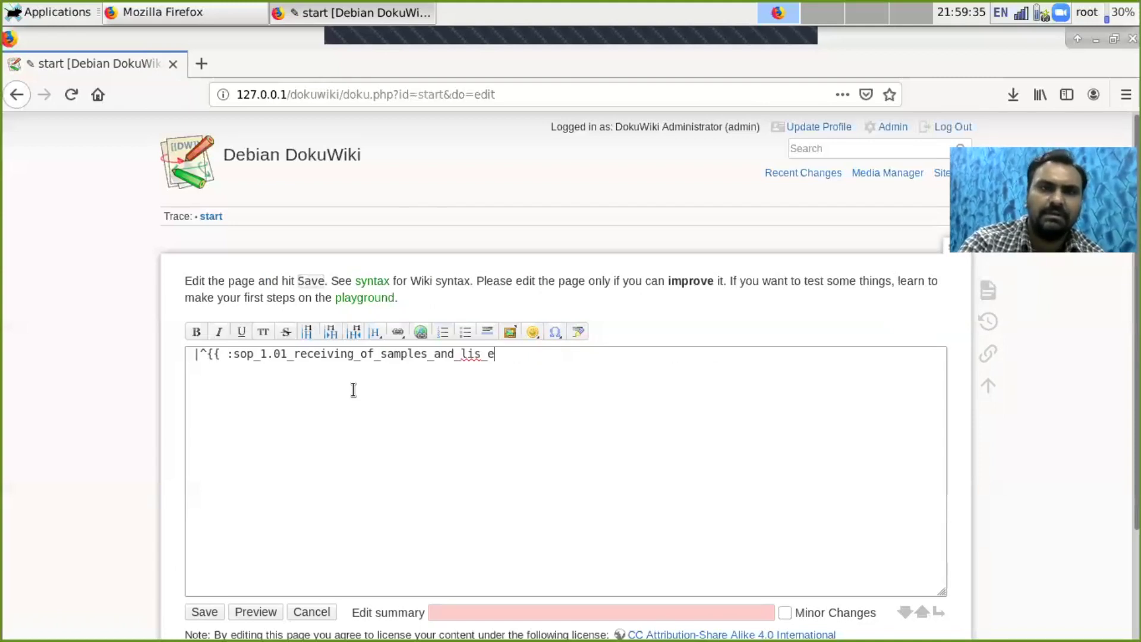
pyautogui.press('BackSpace')
pyautogui.press('BackSpace')
pyautogui.press('BackSpace')
pyautogui.press('BackSpace')
pyautogui.press('BackSpace')
pyautogui.press('BackSpace')
pyautogui.press('BackSpace')
pyautogui.press('BackSpace')
pyautogui.press('BackSpace')
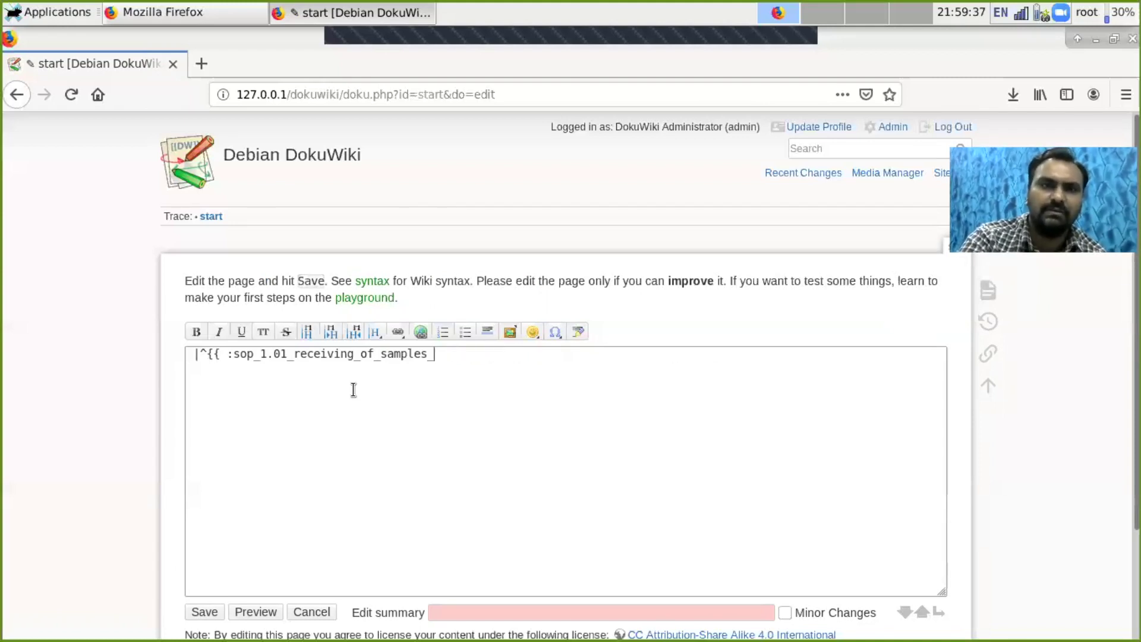
pyautogui.press('BackSpace')
pyautogui.press('BackSpace')
pyautogui.press('BackSpace')
pyautogui.press('BackSpace')
pyautogui.press('BackSpace')
pyautogui.press('BackSpace')
pyautogui.press('BackSpace')
pyautogui.press('BackSpace')
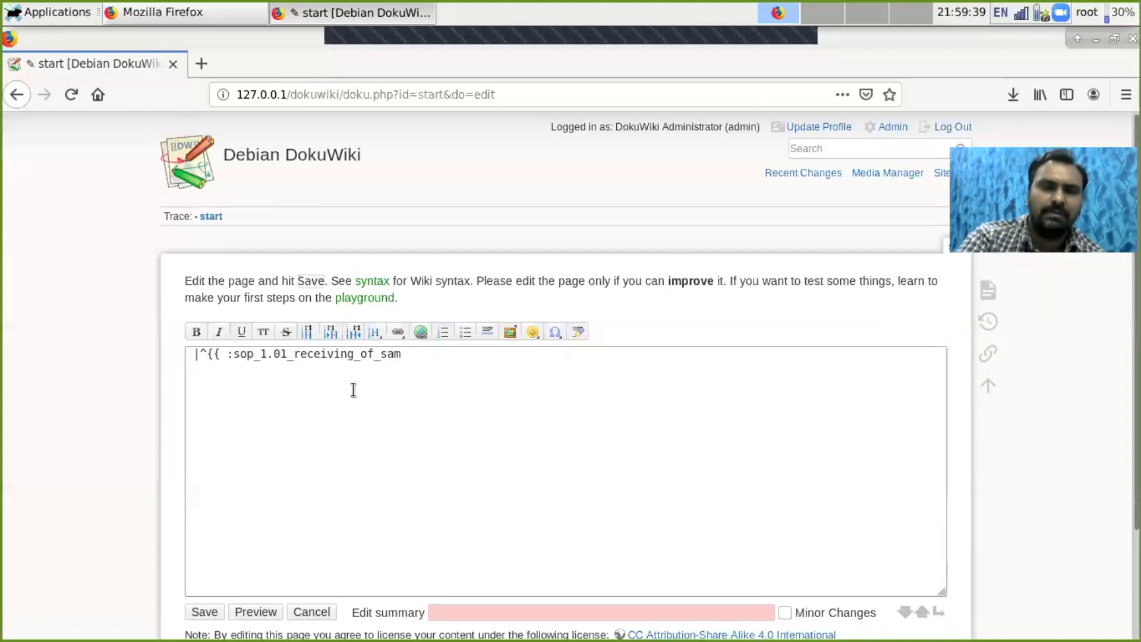
pyautogui.press('BackSpace')
pyautogui.press('BackSpace')
pyautogui.press('BackSpace')
pyautogui.press('BackSpace')
pyautogui.press('BackSpace')
pyautogui.press('BackSpace')
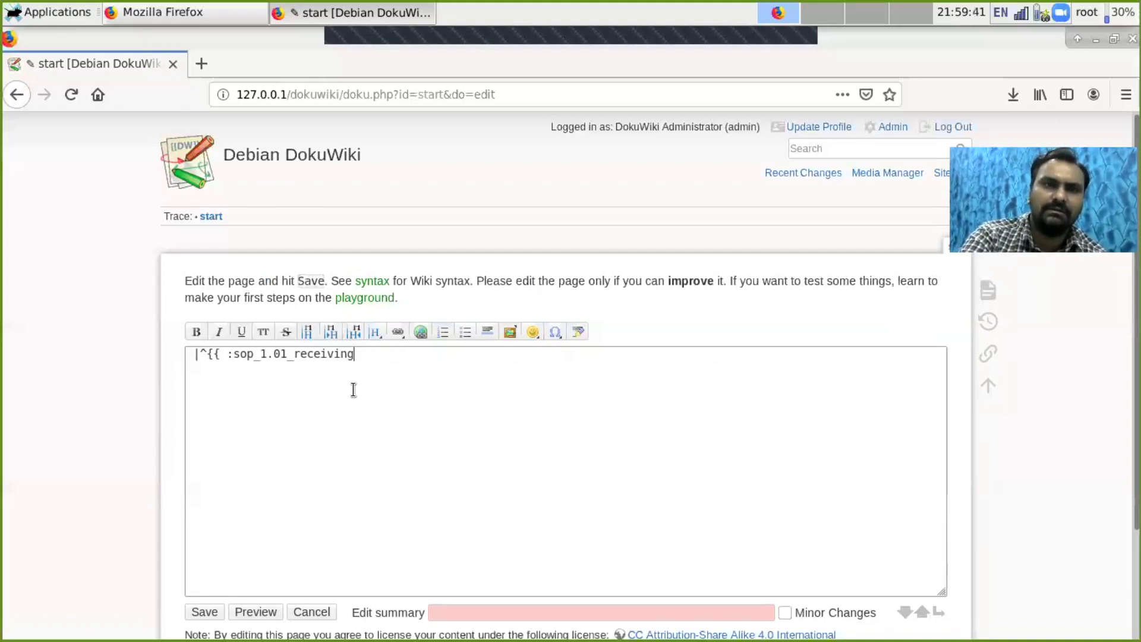
pyautogui.press('BackSpace')
pyautogui.press('BackSpace')
pyautogui.press('BackSpace')
pyautogui.press('BackSpace')
pyautogui.press('BackSpace')
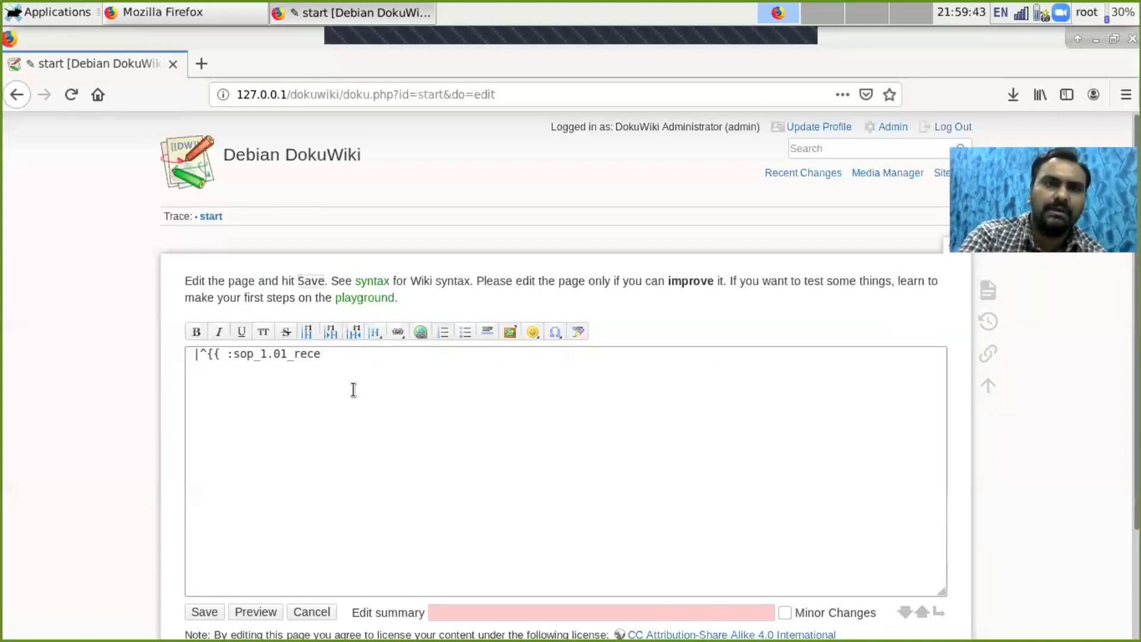
# Delete the remaining SOP link text so that the start page's edit area is empty.
pyautogui.press('BackSpace')
pyautogui.press('BackSpace')
pyautogui.press('BackSpace')
pyautogui.press('BackSpace')
pyautogui.press('BackSpace')
pyautogui.press('BackSpace')
pyautogui.press('BackSpace')
pyautogui.press('BackSpace')
pyautogui.press('BackSpace')
pyautogui.press('BackSpace')
pyautogui.press('BackSpace')
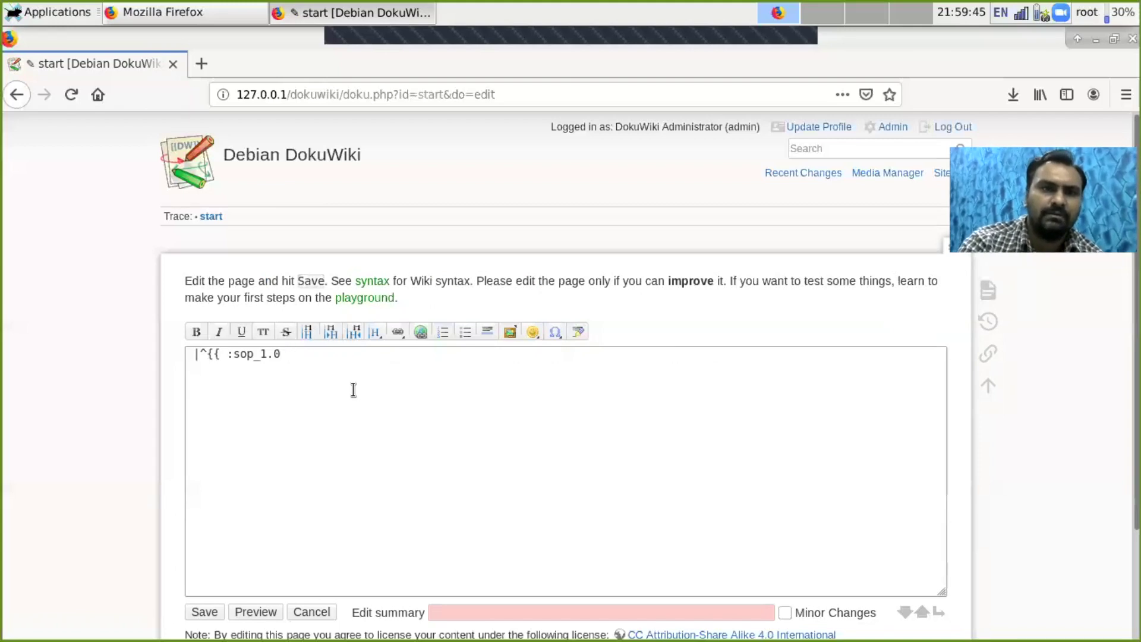
pyautogui.press('BackSpace')
pyautogui.press('BackSpace')
pyautogui.press('BackSpace')
pyautogui.press('BackSpace')
pyautogui.press('BackSpace')
pyautogui.press('BackSpace')
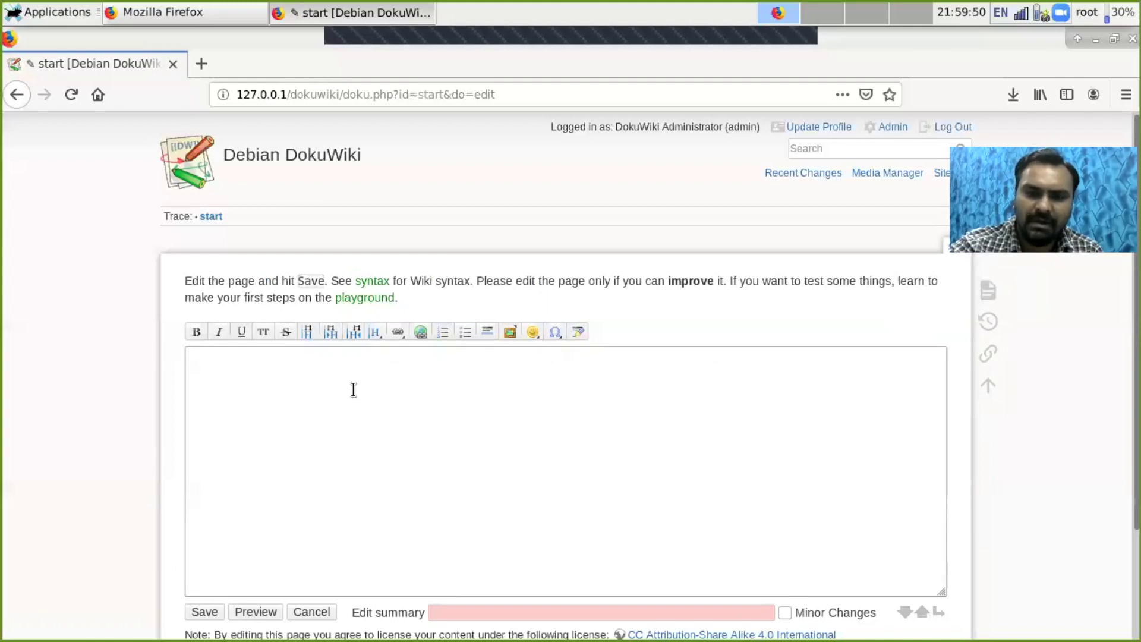
# Write the heading line "==== This is begining =======" on the start page.
pyautogui.write('====')
pyautogui.press('BackSpace')
pyautogui.press('BackSpace')
pyautogui.press('BackSpace')
pyautogui.press('BackSpace')
pyautogui.write('====')
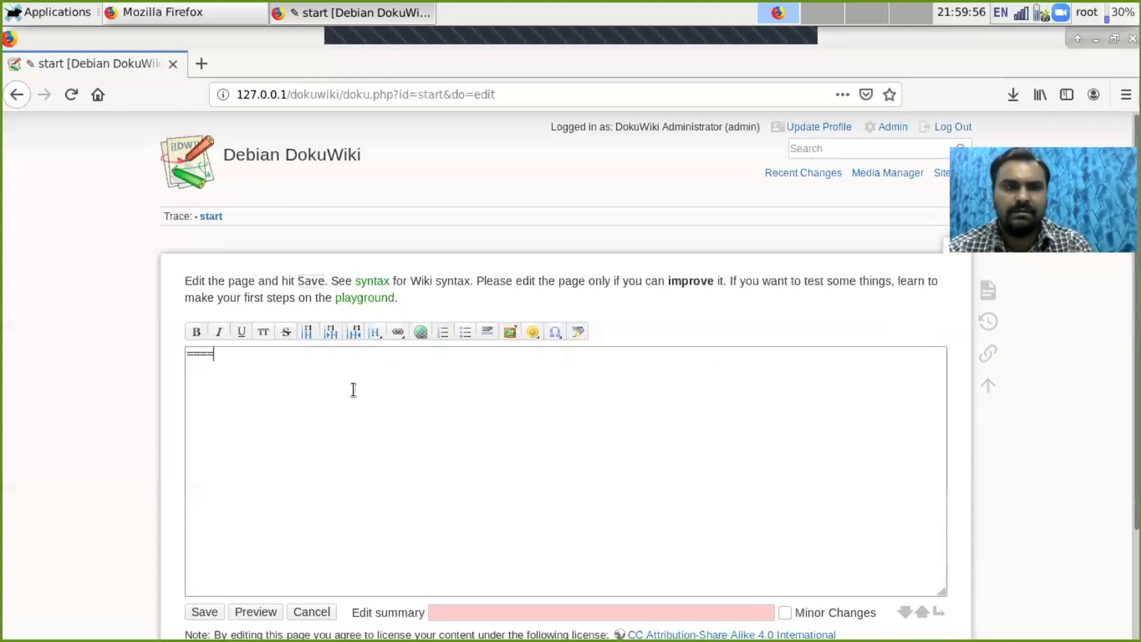
pyautogui.write('      This is ')
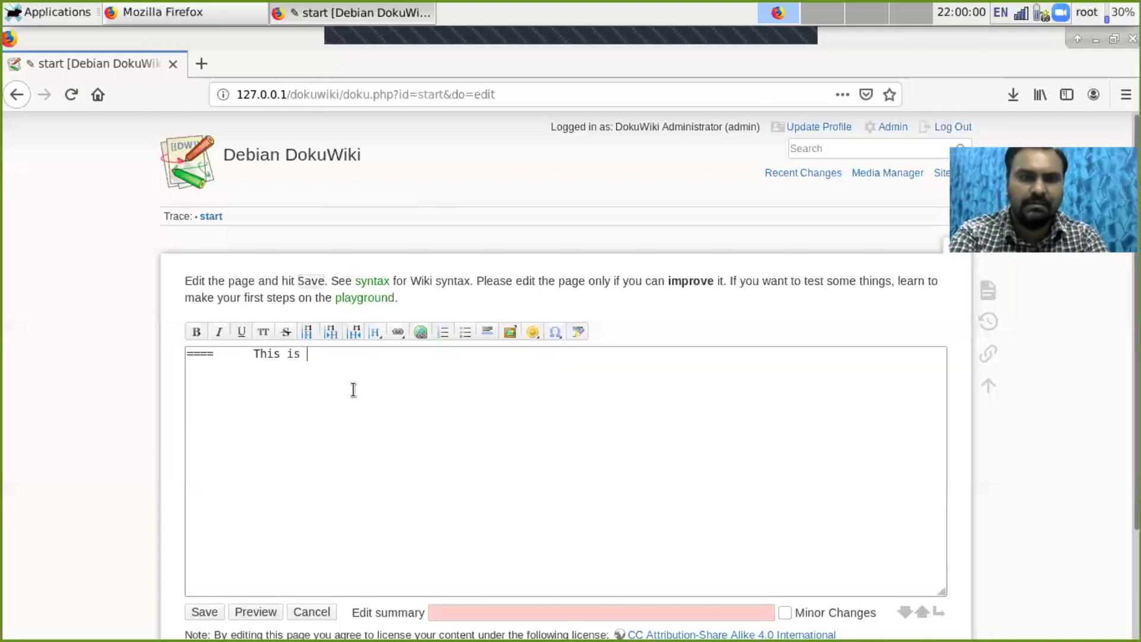
pyautogui.write('begining ++++')
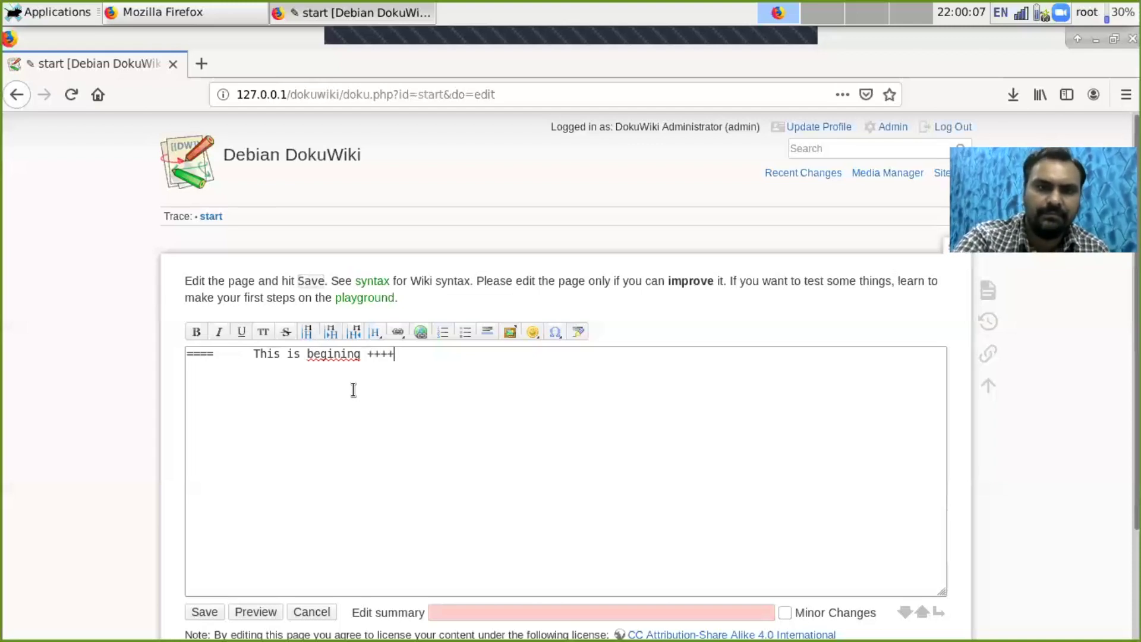
pyautogui.press('BackSpace')
pyautogui.press('BackSpace')
pyautogui.press('BackSpace')
pyautogui.press('BackSpace')
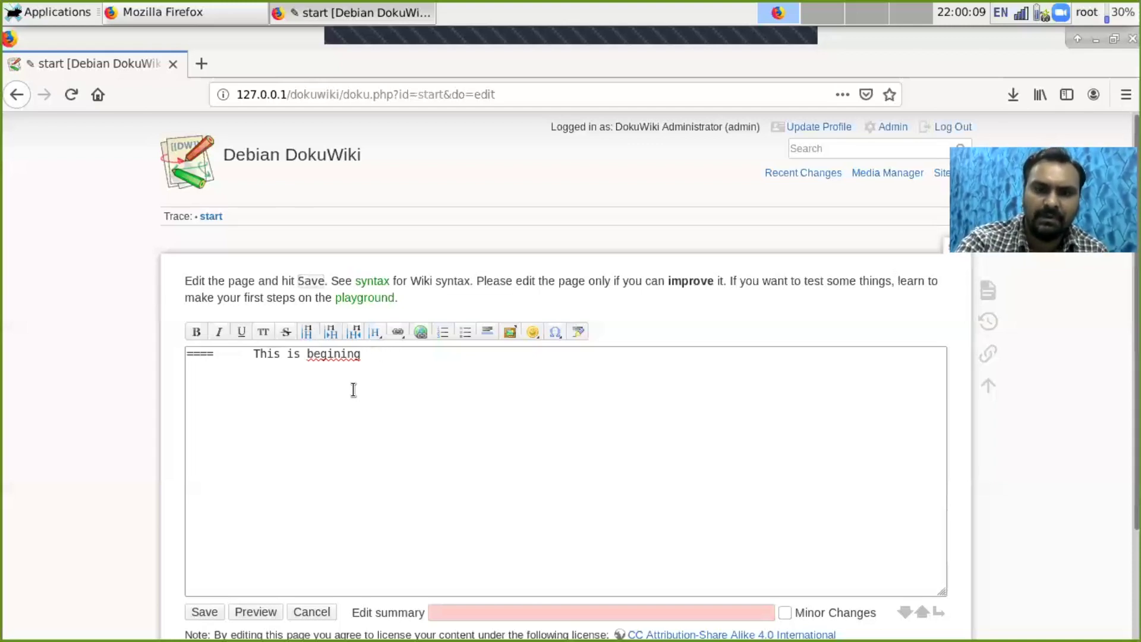
pyautogui.write('=======')
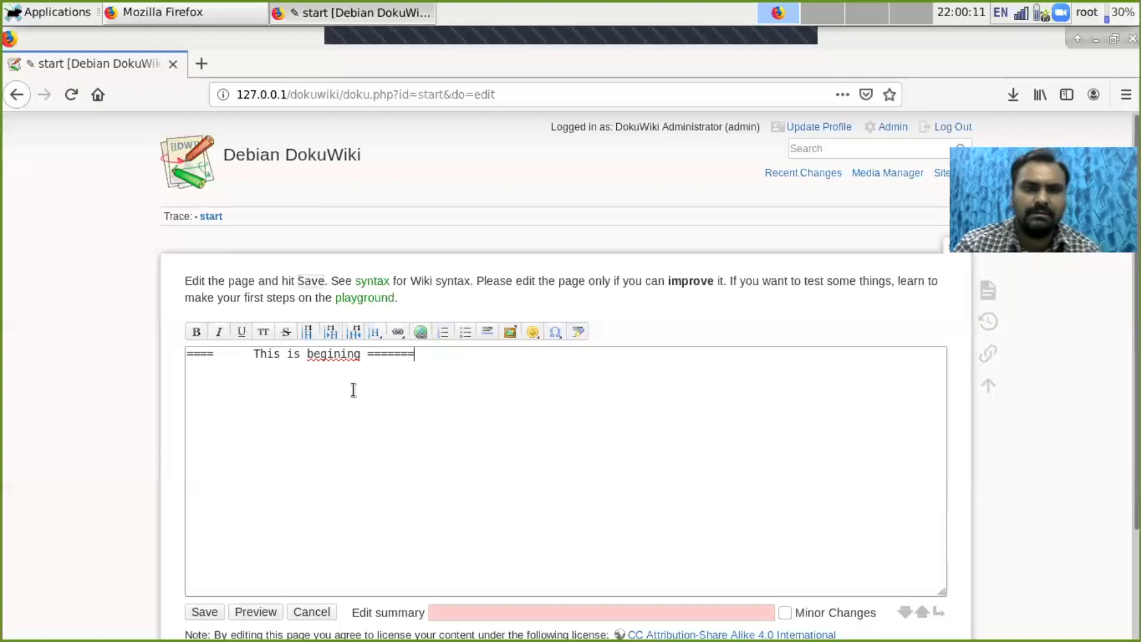
# Preview the start page with its new heading and save it.
pyautogui.click(255, 613)
pyautogui.scroll(-5, 251, 612)
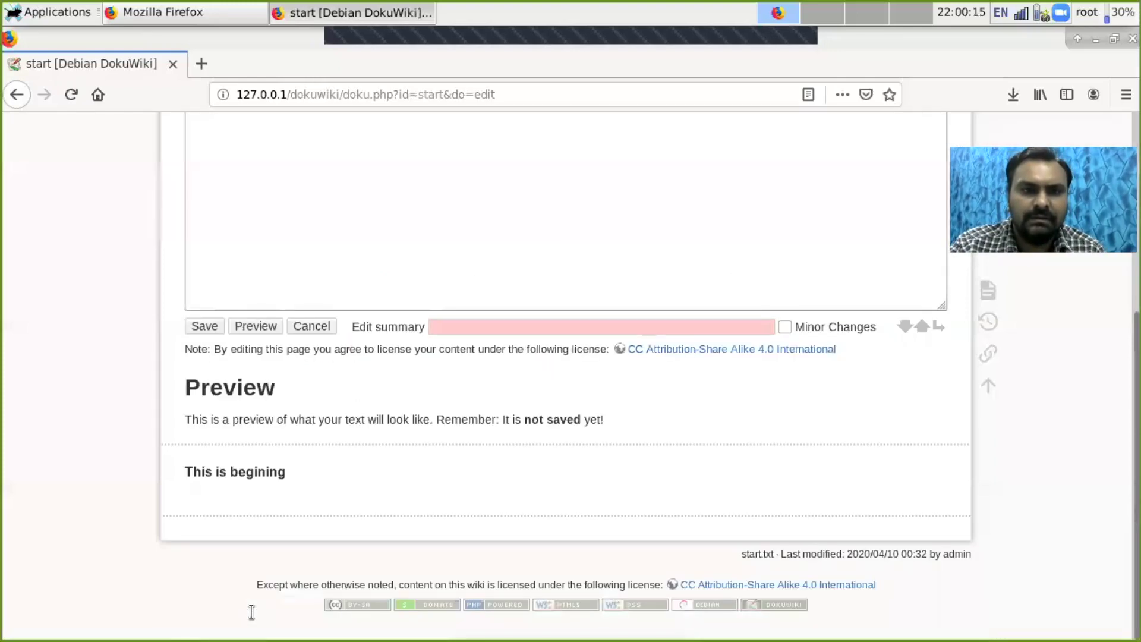
pyautogui.click(204, 326)
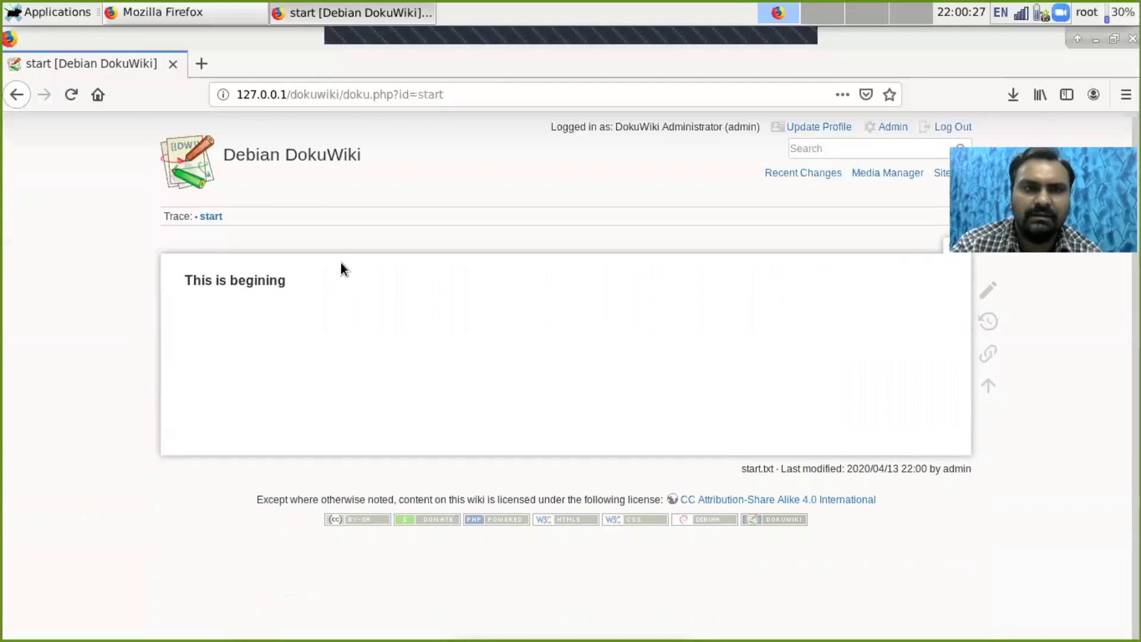
# Reopen the start page for editing and add the table header row "^ GMERS Medicaal College Gotri Vadodara ^" below the heading.
pyautogui.click(988, 291)
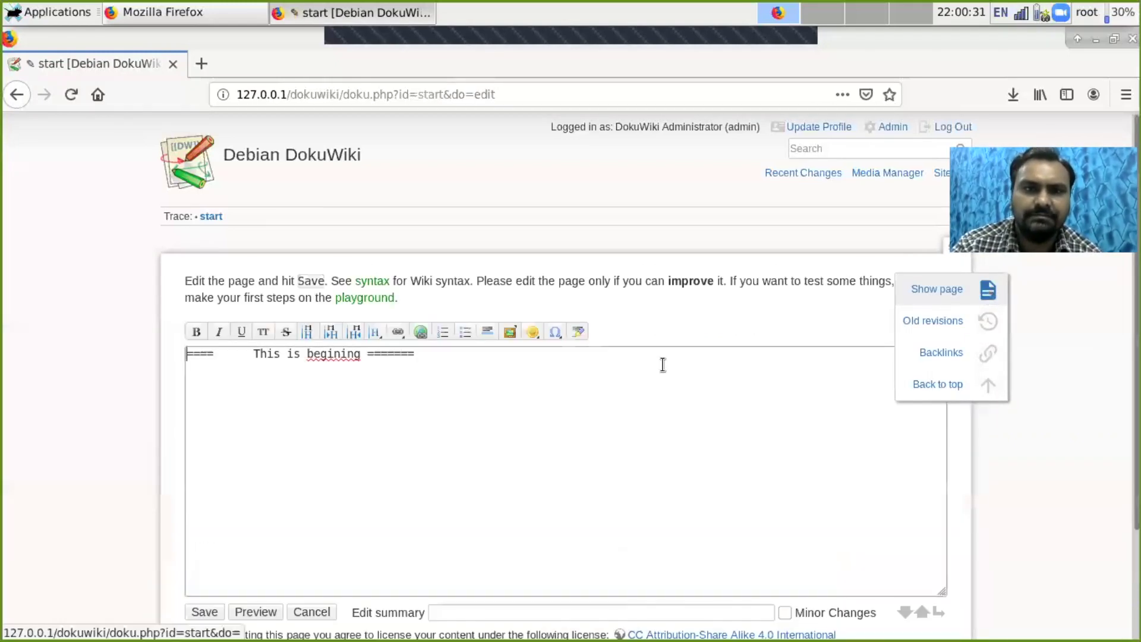
pyautogui.click(472, 361)
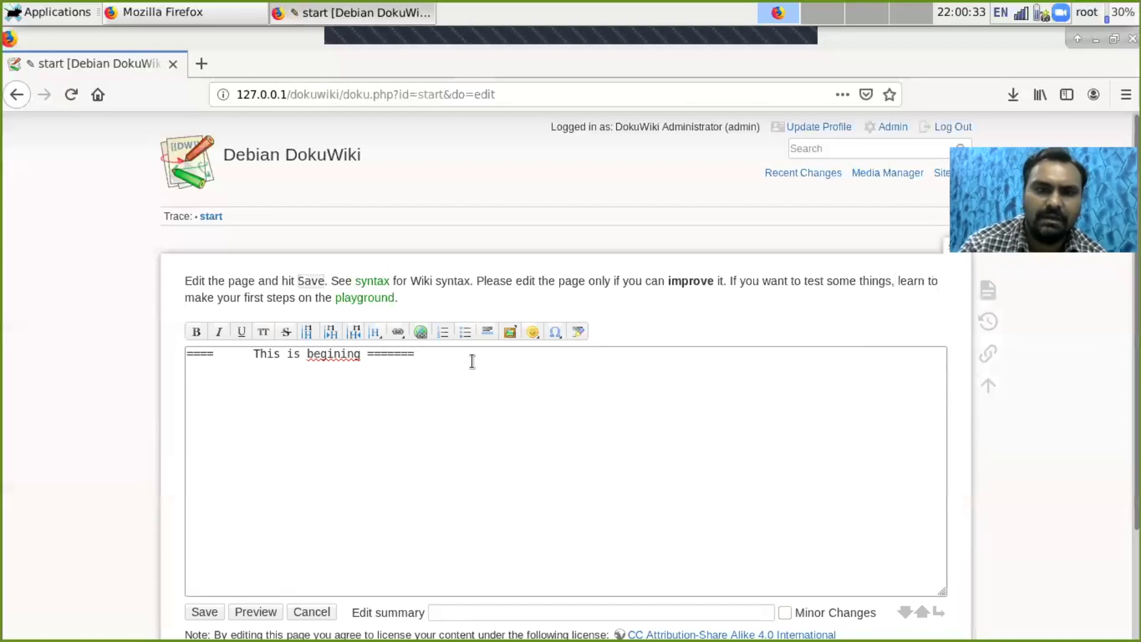
pyautogui.press('Return')
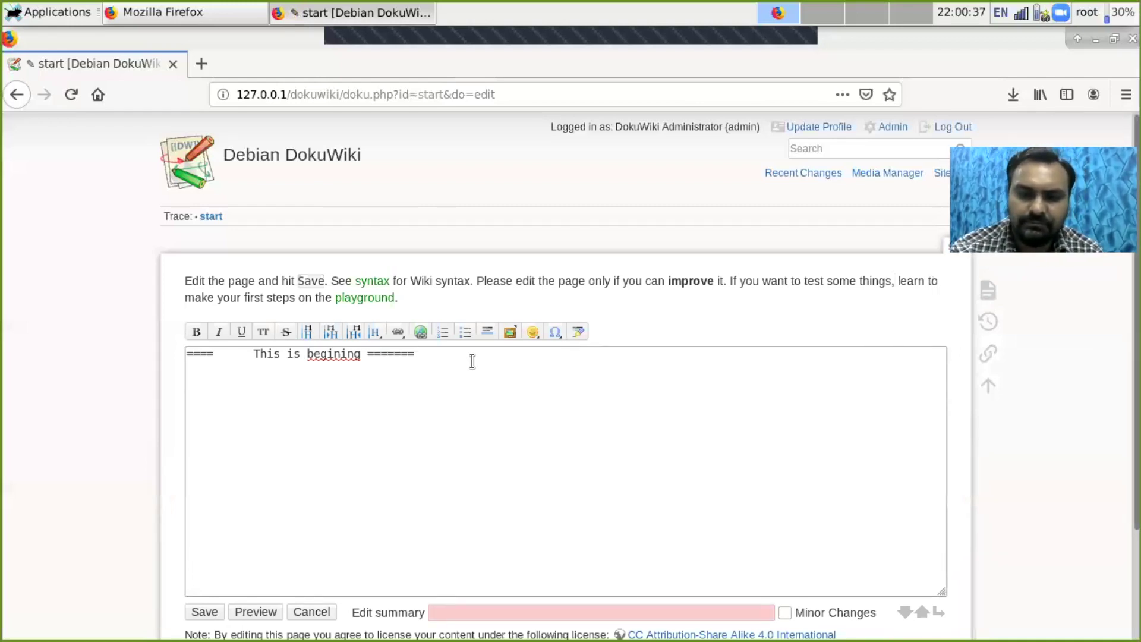
pyautogui.write('6')
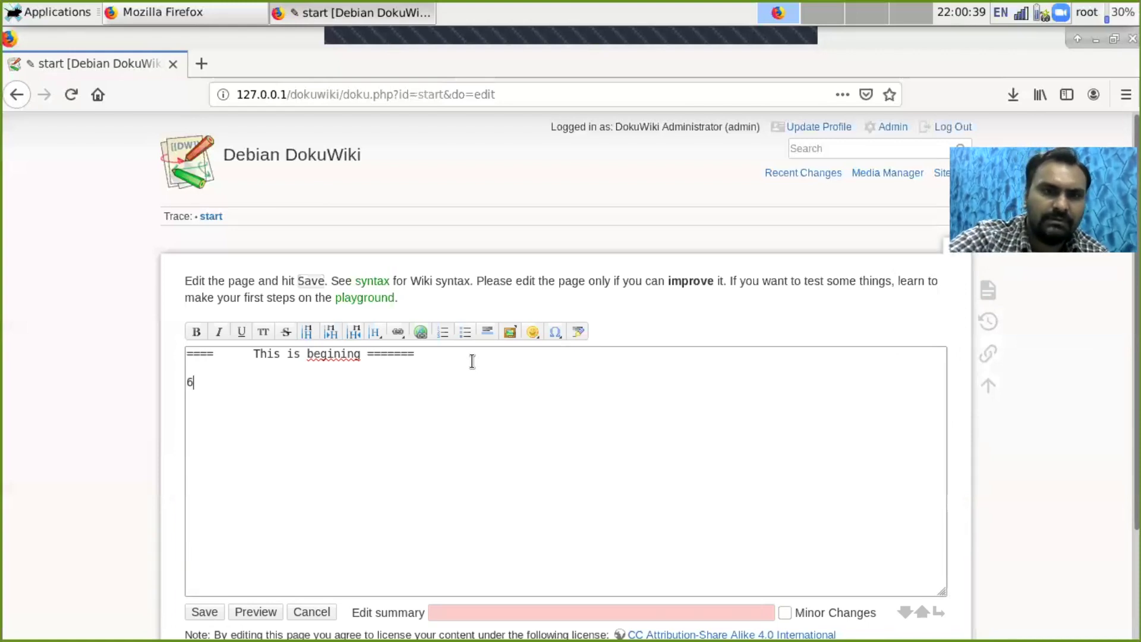
pyautogui.press('BackSpace')
pyautogui.write('^')
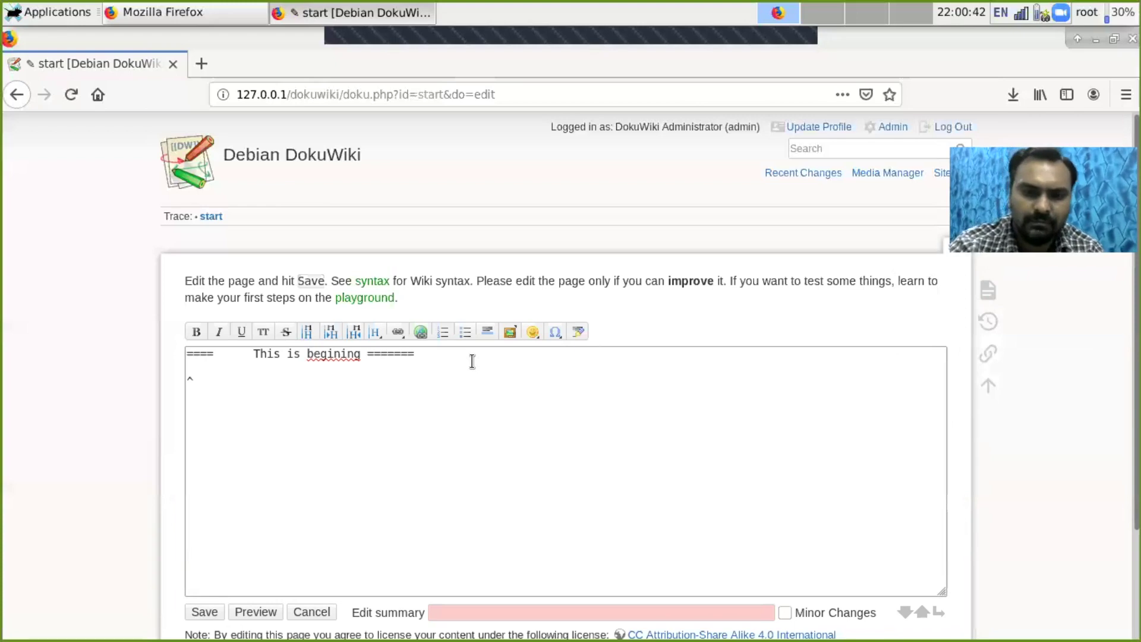
pyautogui.write(' ^')
pyautogui.press('Left')
pyautogui.press('Left')
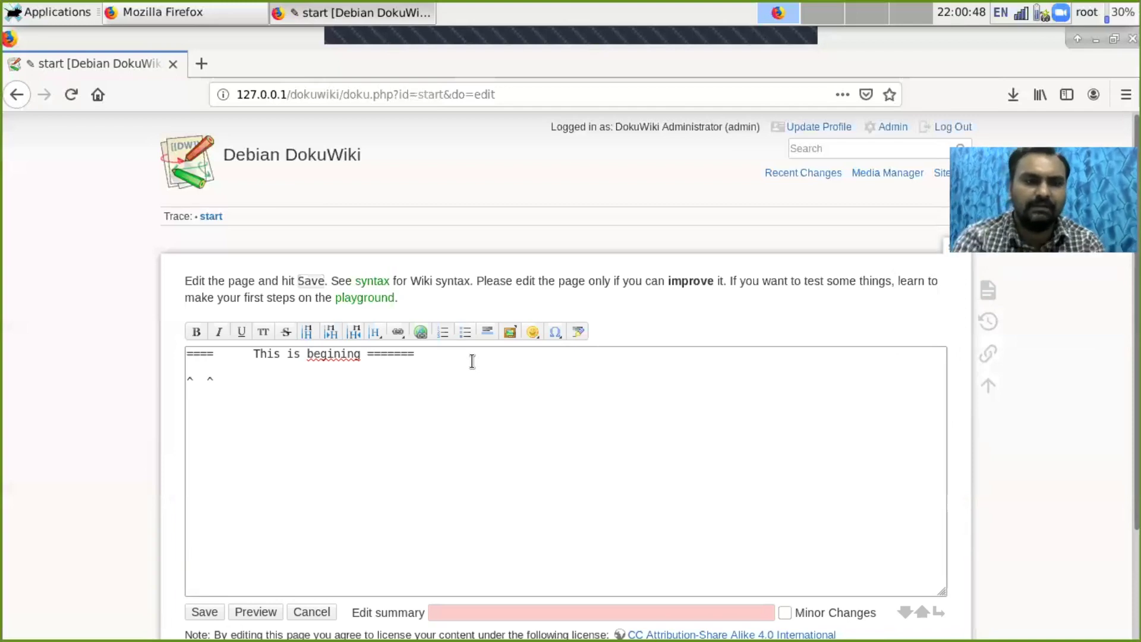
pyautogui.write('GMERS Medicaal College Gotri V')
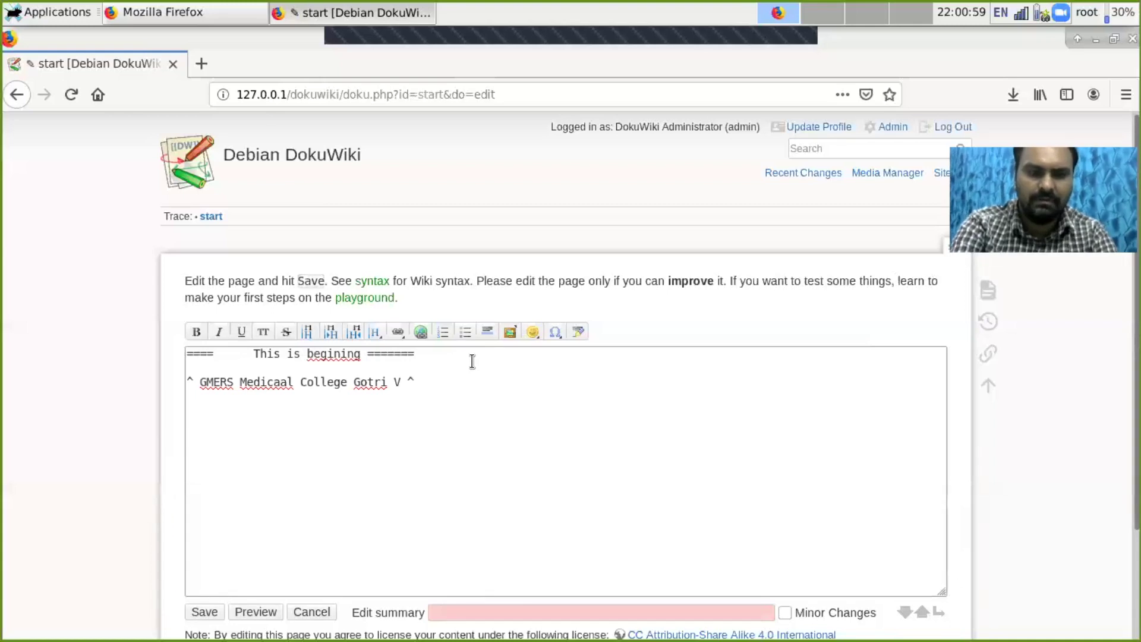
pyautogui.write('adodara')
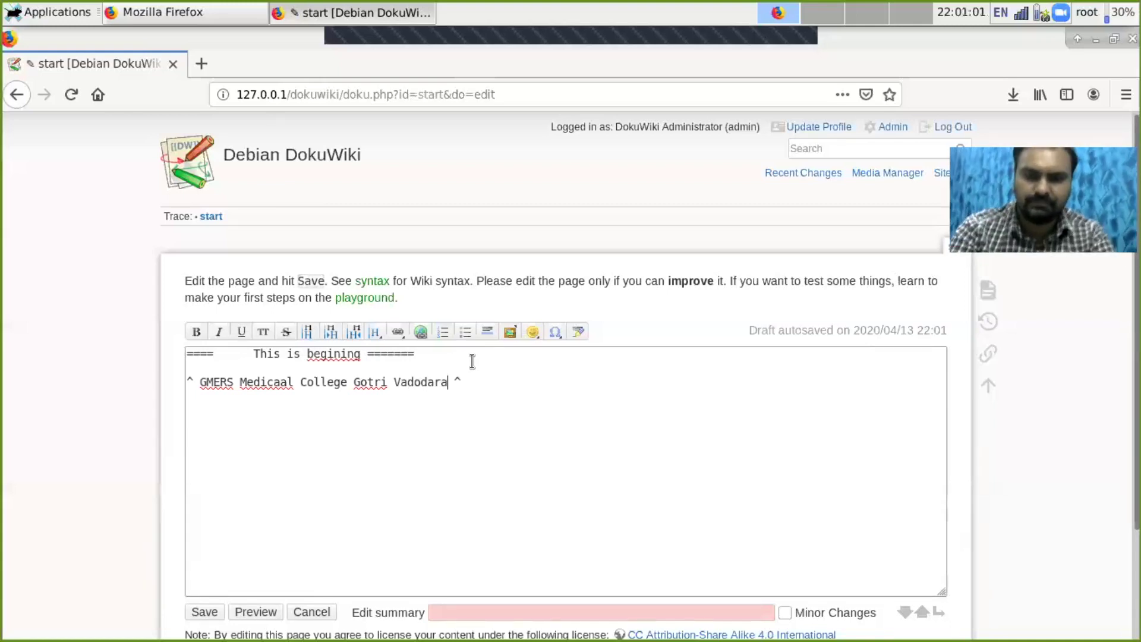
# Correct the misspelled "Medicaal" in the header row to "Medical".
pyautogui.press('Left')
pyautogui.press('Left')
pyautogui.press('Left')
pyautogui.press('Left')
pyautogui.press('Left')
pyautogui.press('Left')
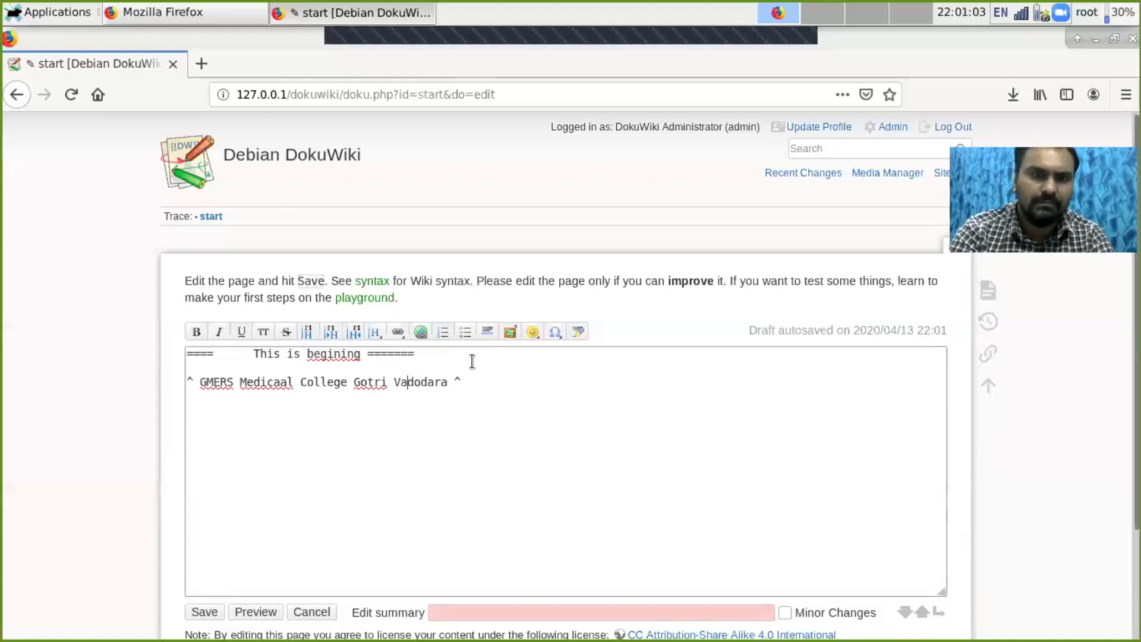
pyautogui.press('Left')
pyautogui.press('Left')
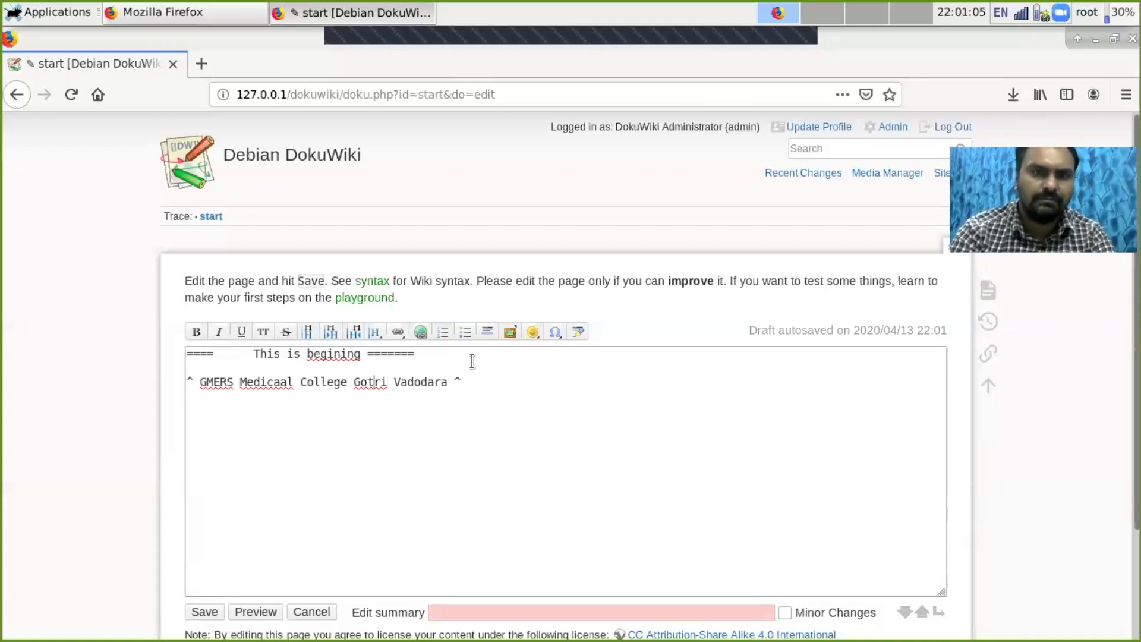
pyautogui.press('Left')
pyautogui.press('Left')
pyautogui.press('Left')
pyautogui.press('Left')
pyautogui.press('Left')
pyautogui.press('Left')
pyautogui.press('Left')
pyautogui.press('Left')
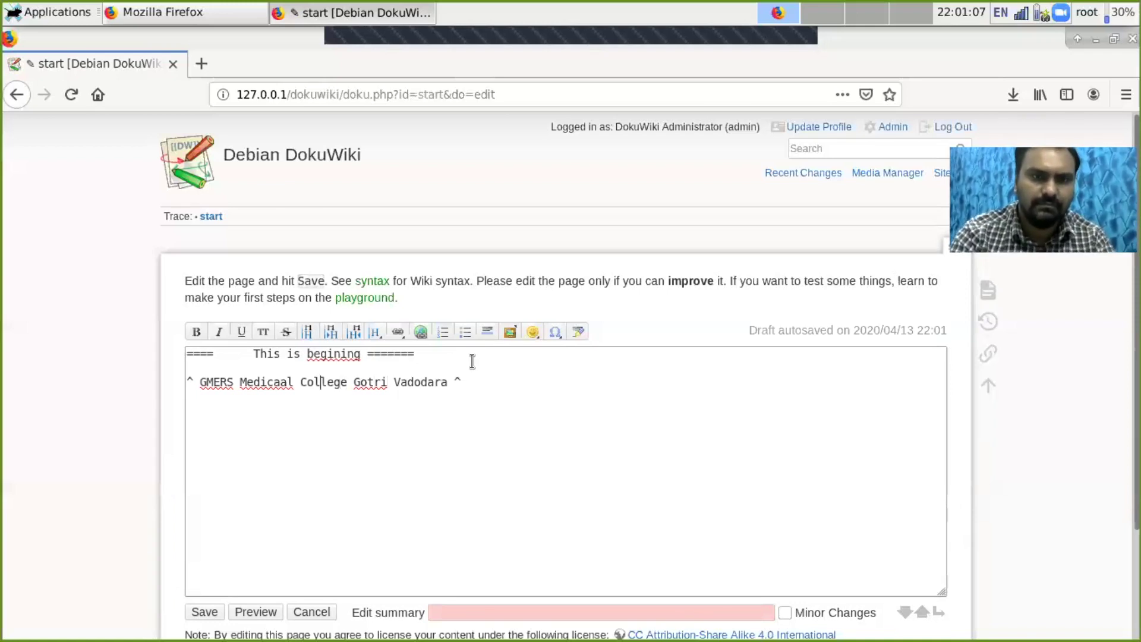
pyautogui.press('Left')
pyautogui.press('Left')
pyautogui.press('Left')
pyautogui.press('Left')
pyautogui.press('Left')
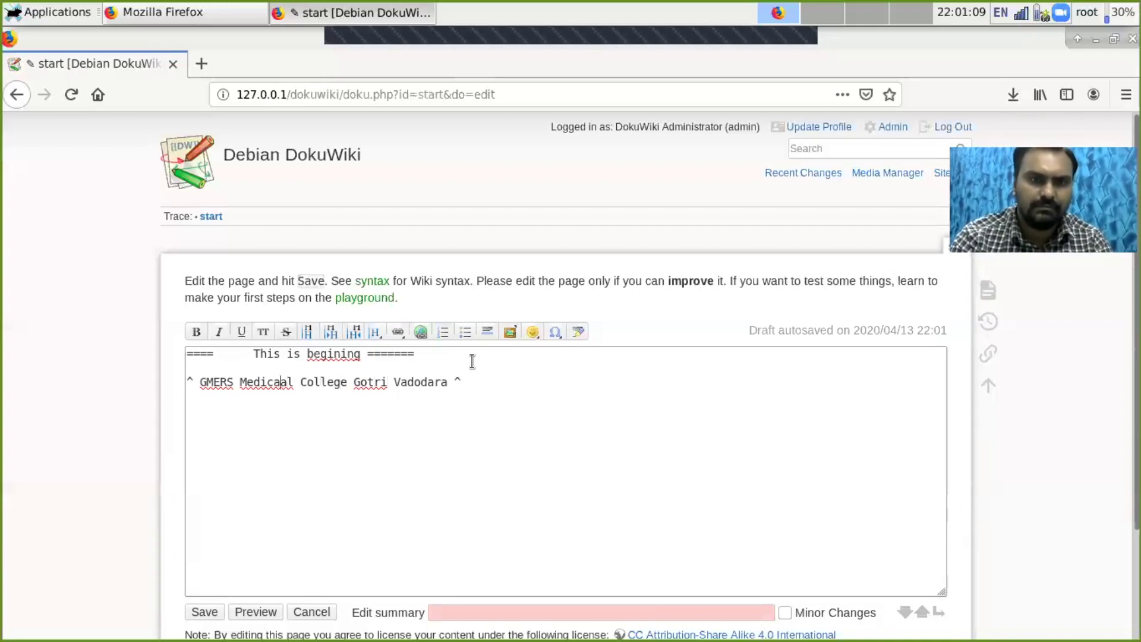
pyautogui.press('BackSpace')
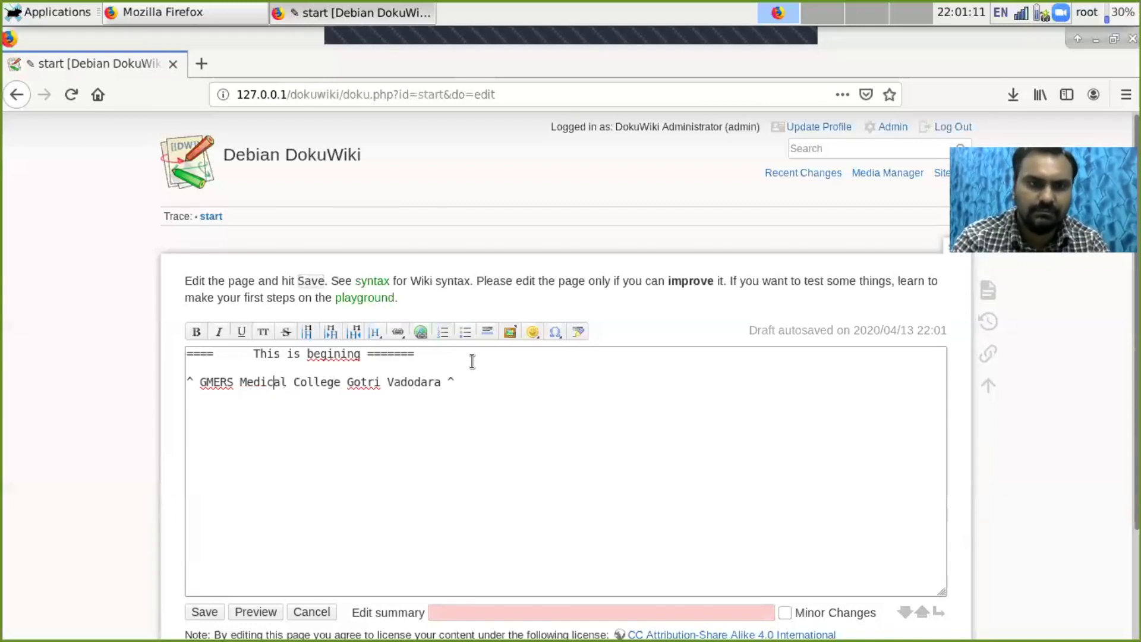
# Insert "Laboratory services , " before "GMERS" in the table header row.
pyautogui.press('Left')
pyautogui.press('Left')
pyautogui.press('Left')
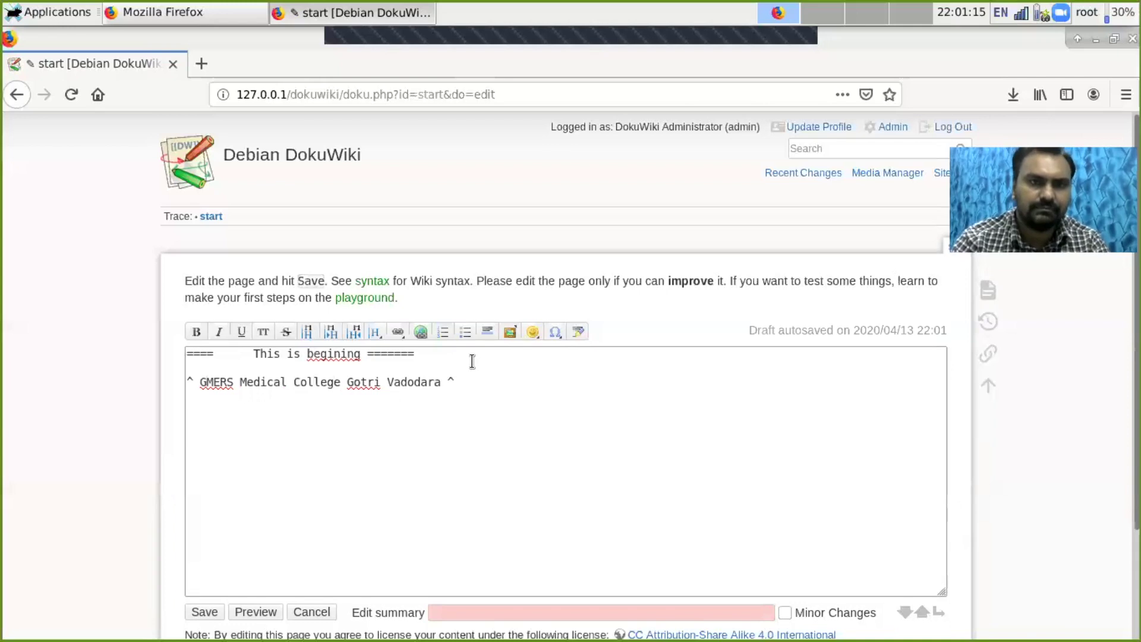
pyautogui.write('Labor')
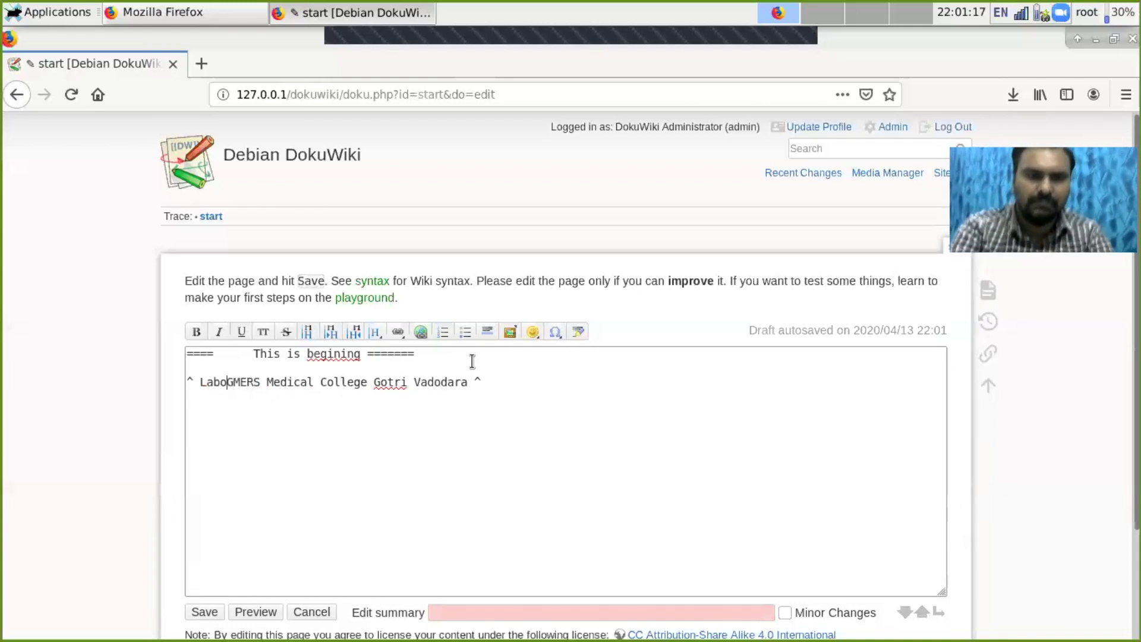
pyautogui.write('atory ser')
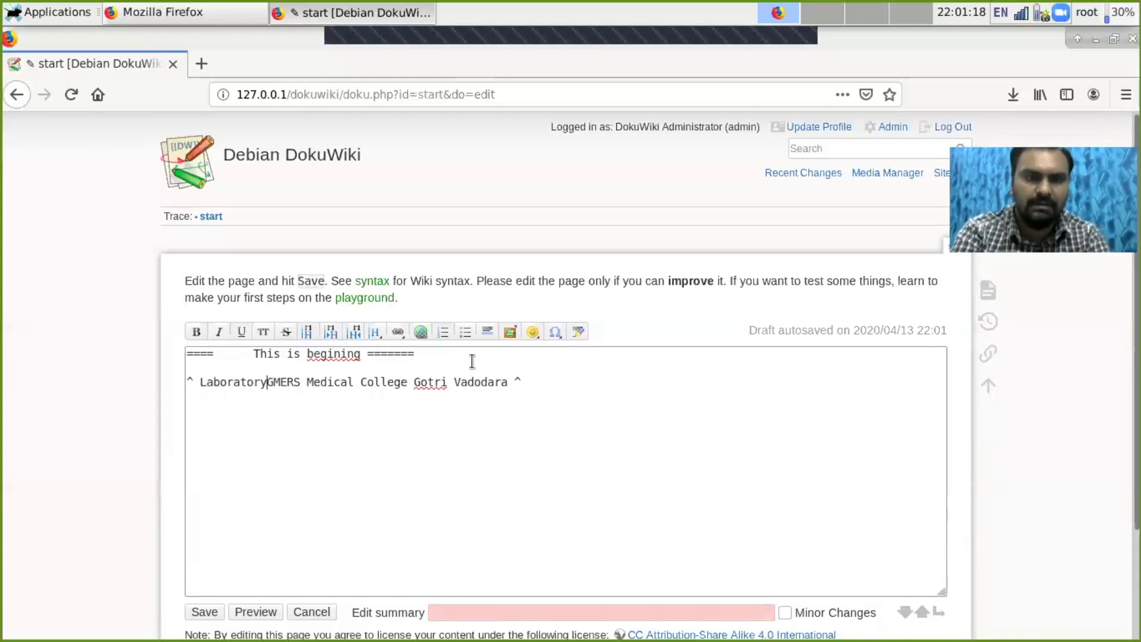
pyautogui.write('vices')
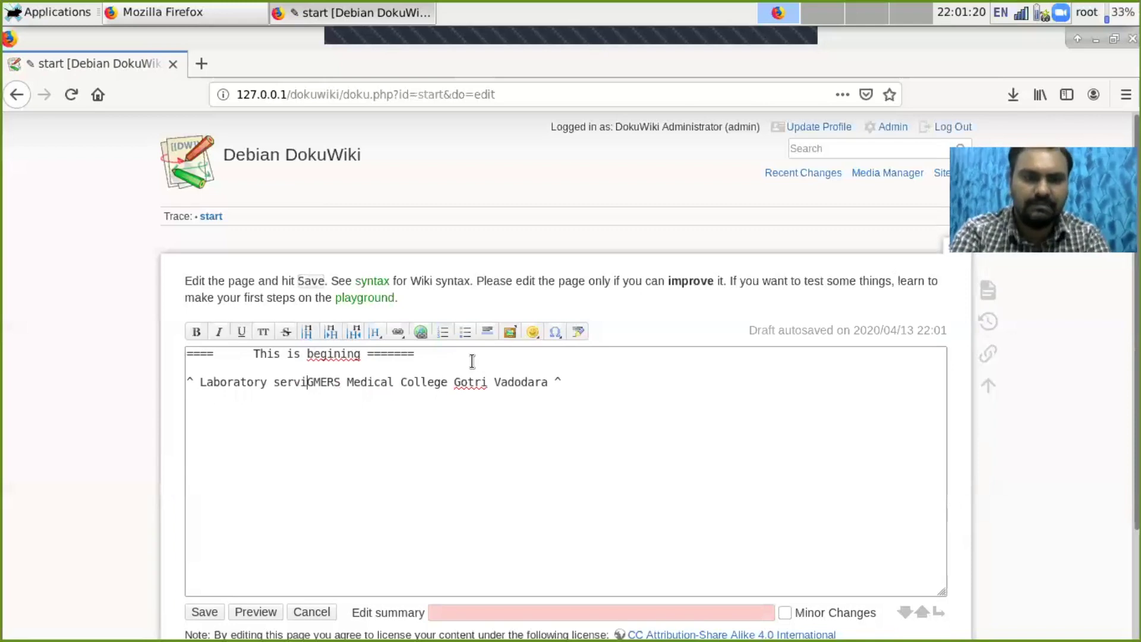
pyautogui.write(',')
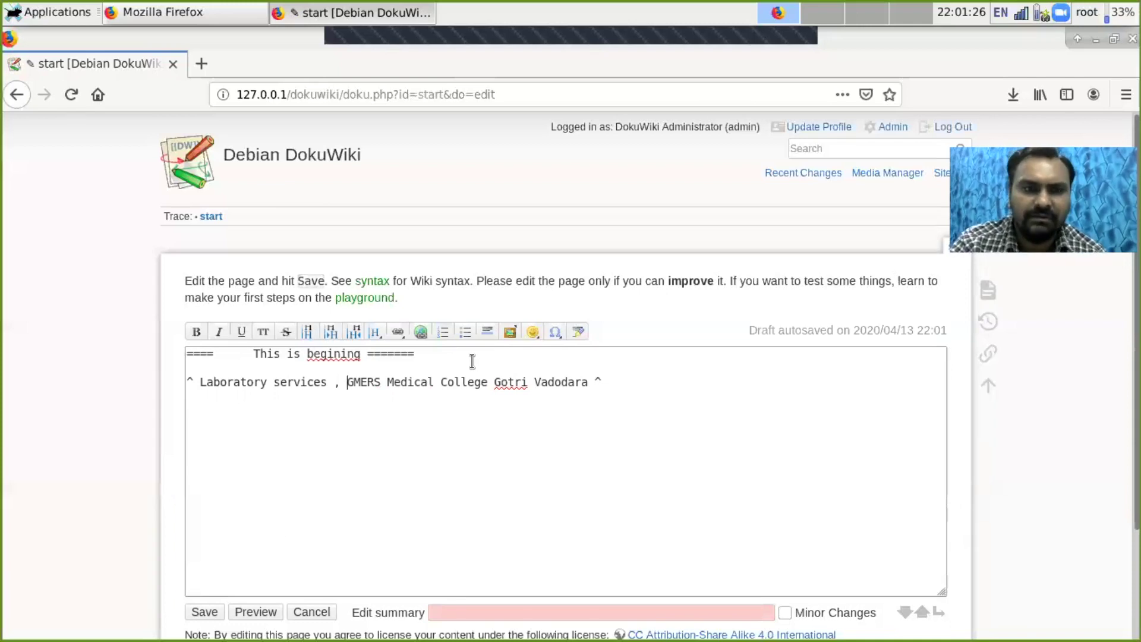
# Preview the table header row on the start page and save the page.
pyautogui.click(251, 613)
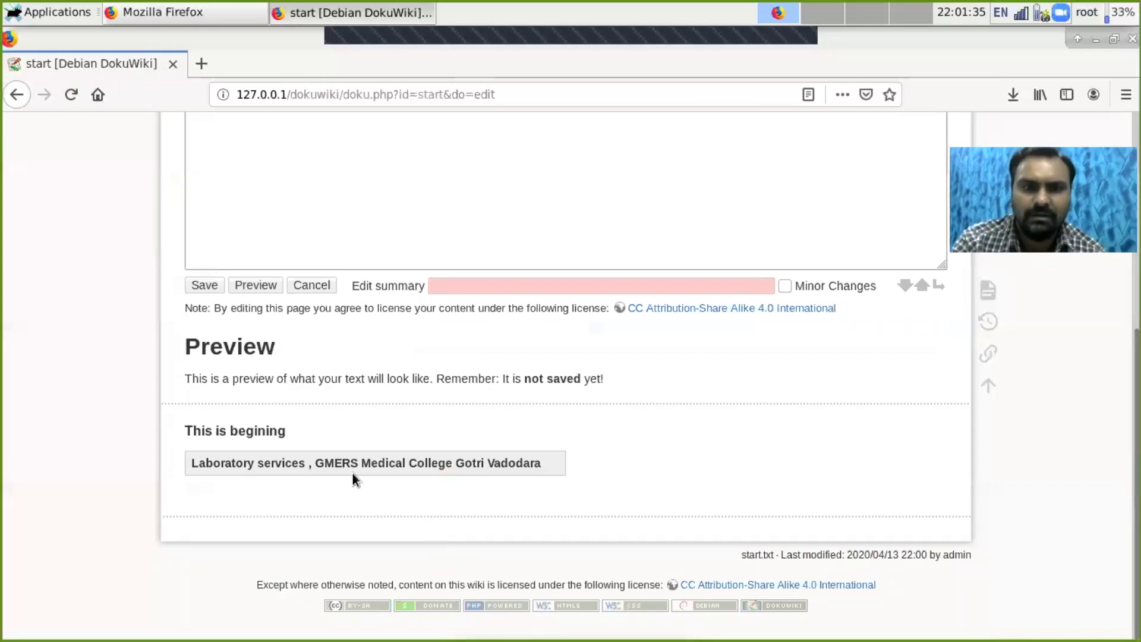
pyautogui.click(289, 470)
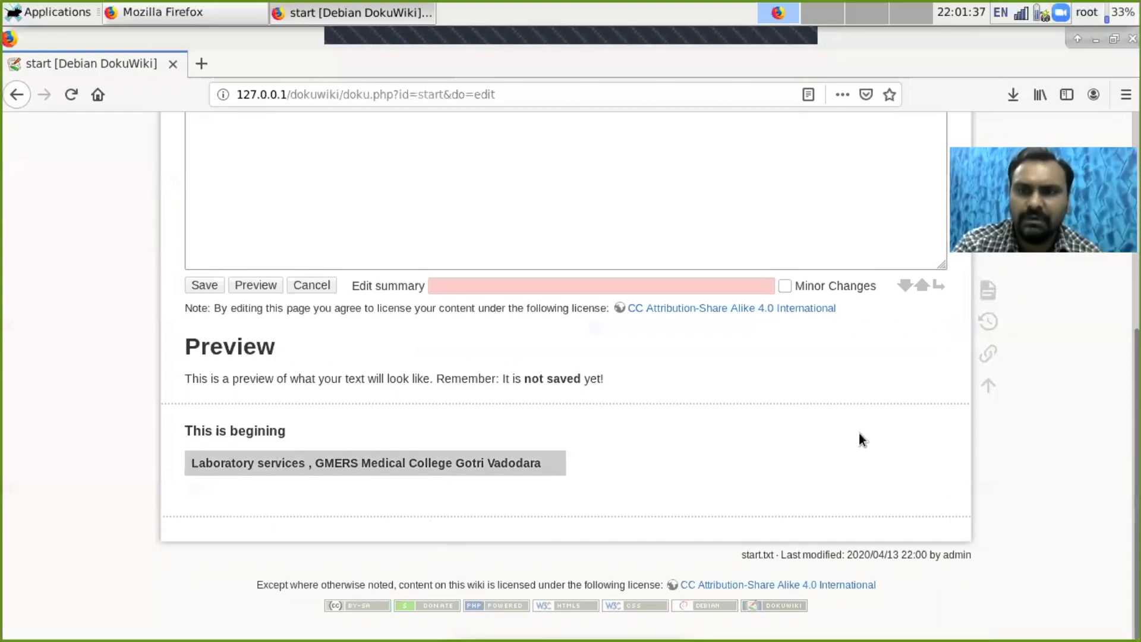
pyautogui.click(203, 286)
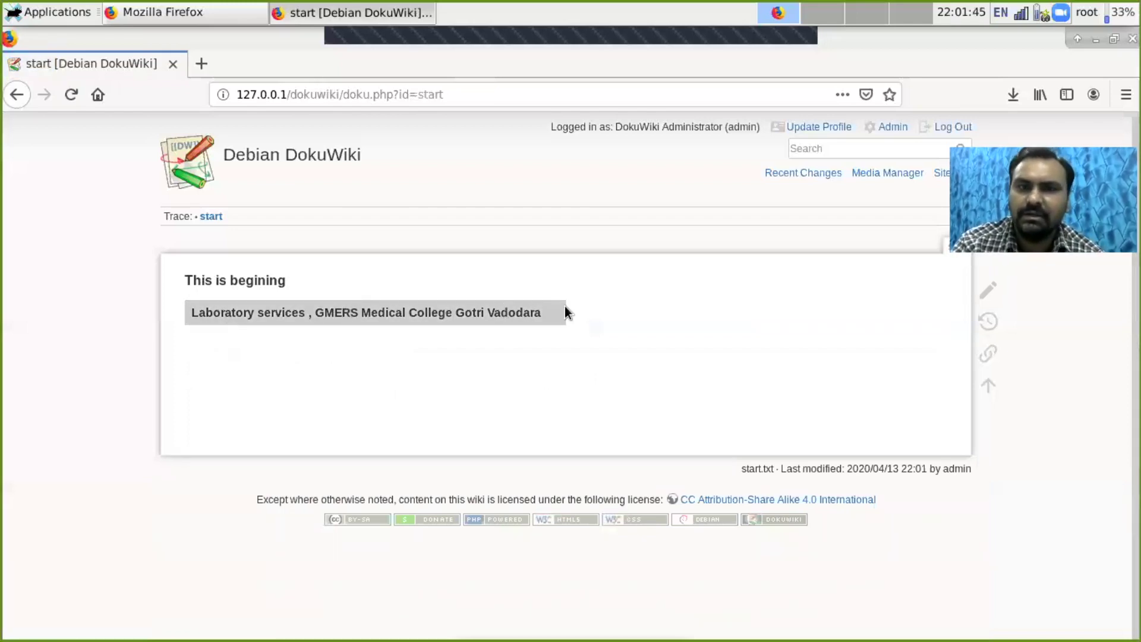
# Reopen the start page for editing and extend the header row across more columns with four additional ^ marks after "Vadodara".
pyautogui.moveTo(985, 290)
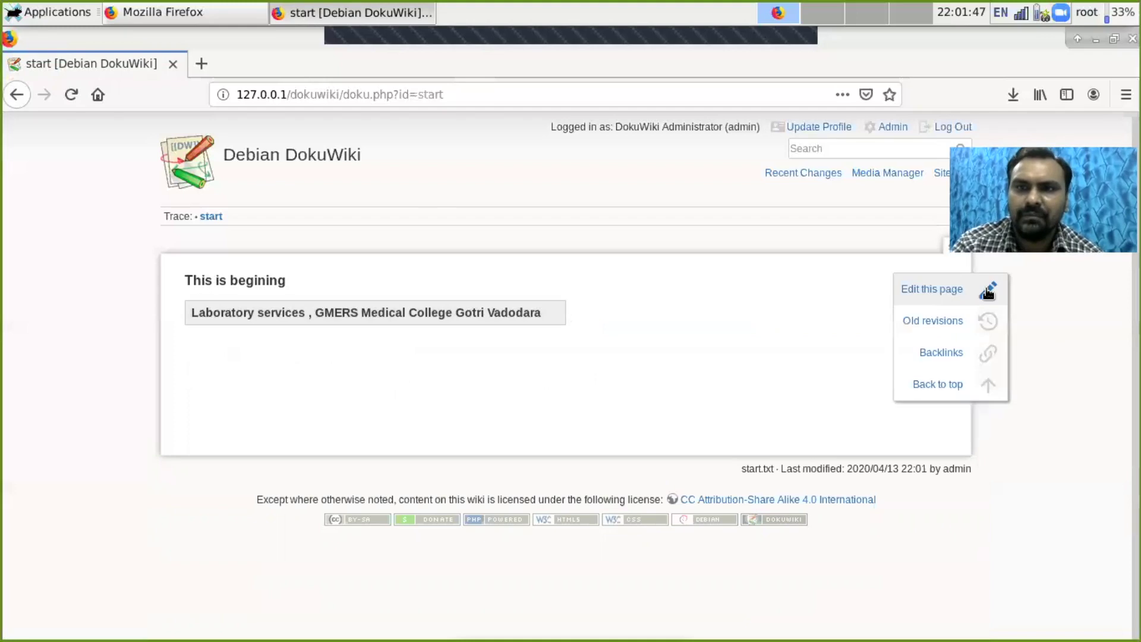
pyautogui.click(987, 291)
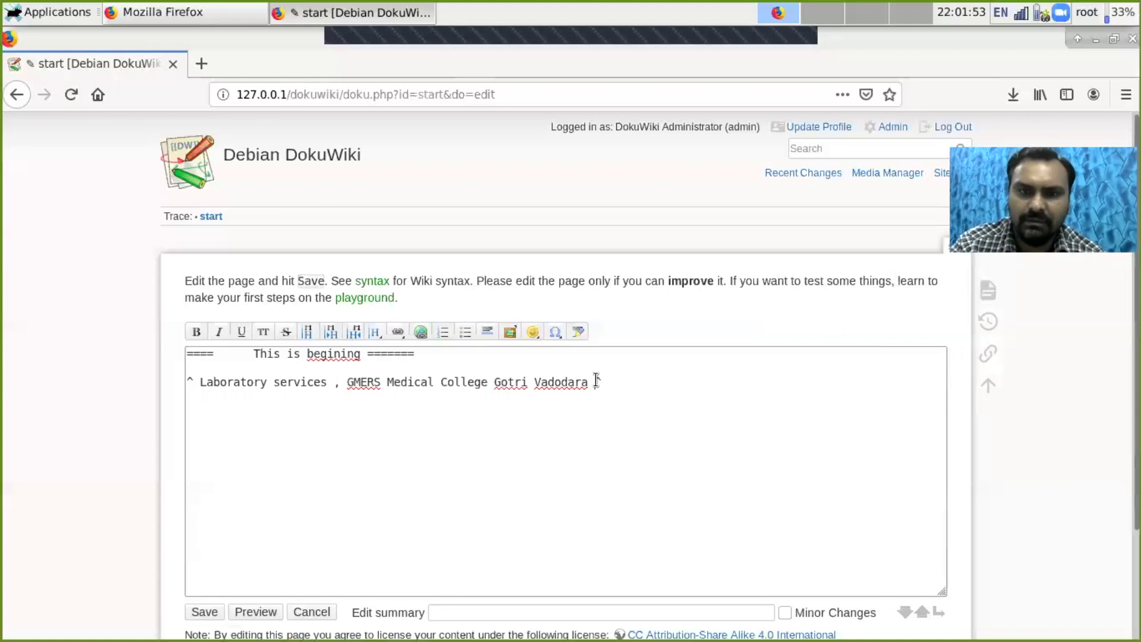
pyautogui.press('BackSpace')
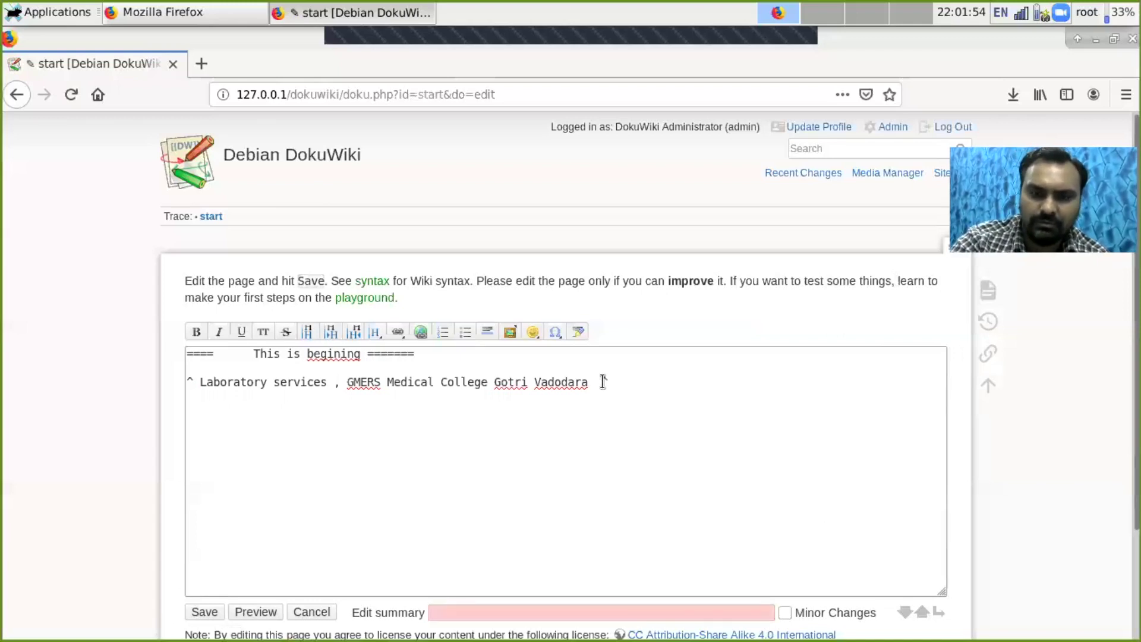
pyautogui.write('^^^^')
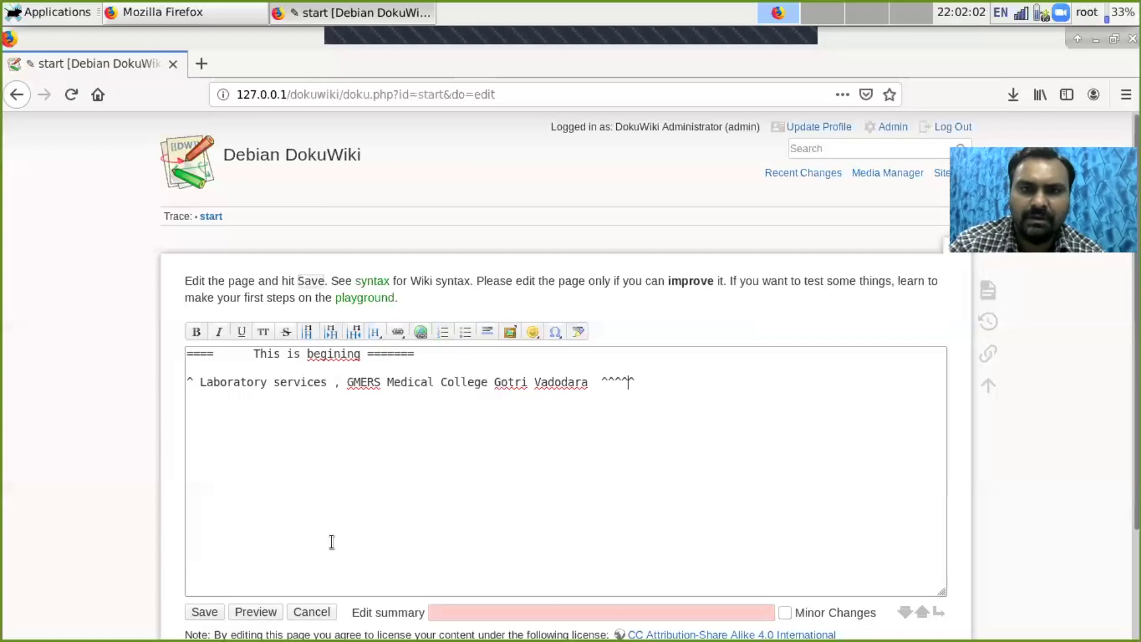
pyautogui.click(653, 387)
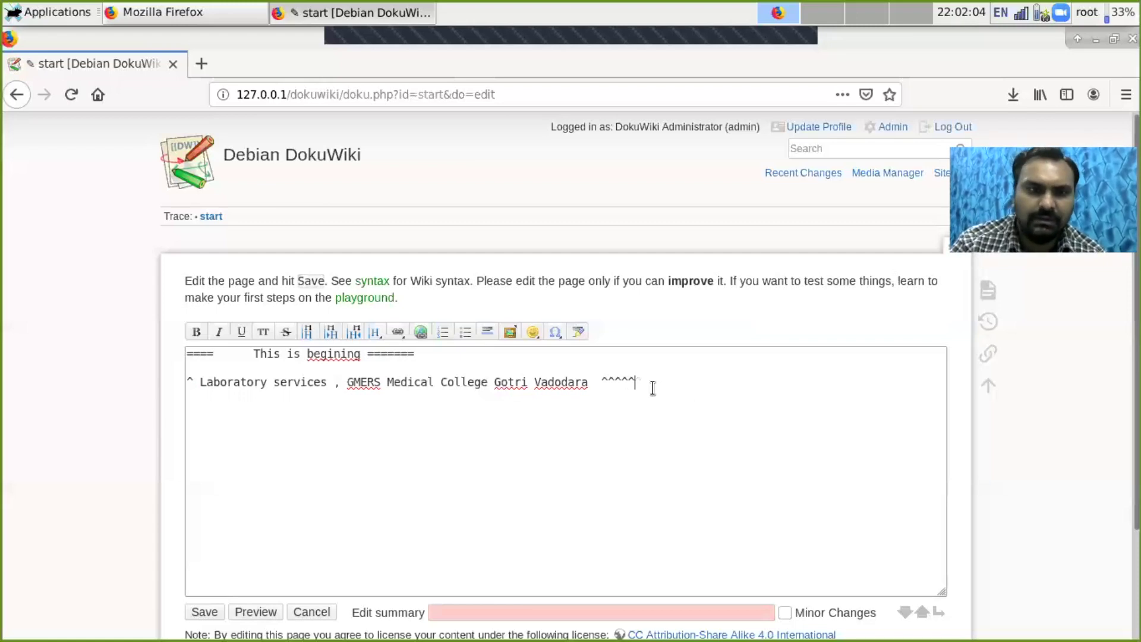
# Start a table row directly below the header row with the cells QM, QSP and SOP, separated by | marks.
pyautogui.press('Return')
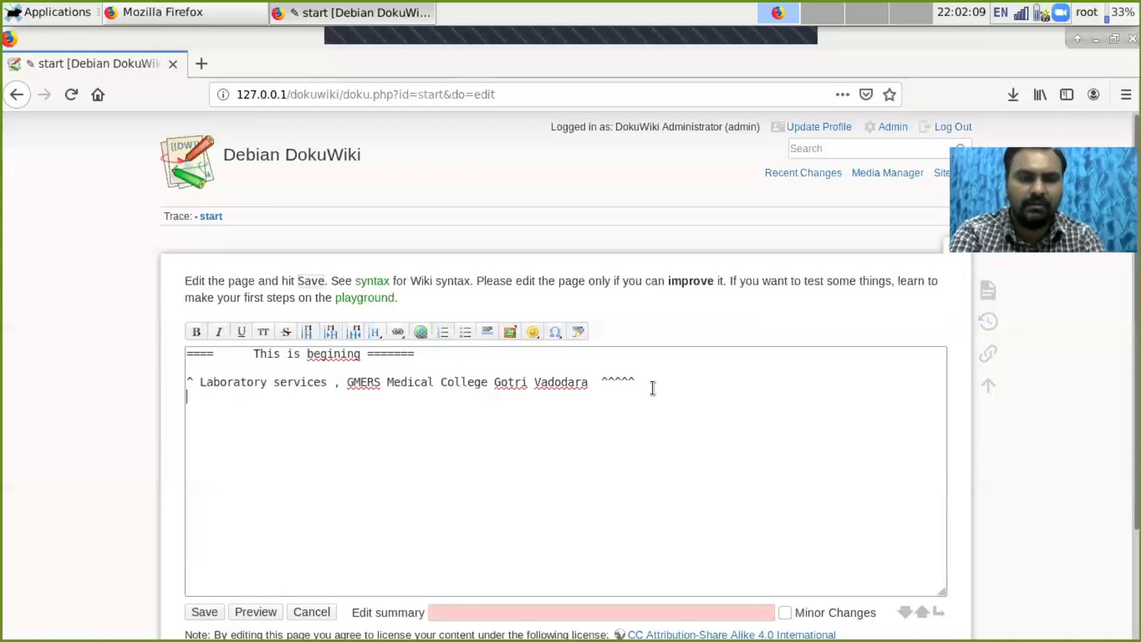
pyautogui.write('|')
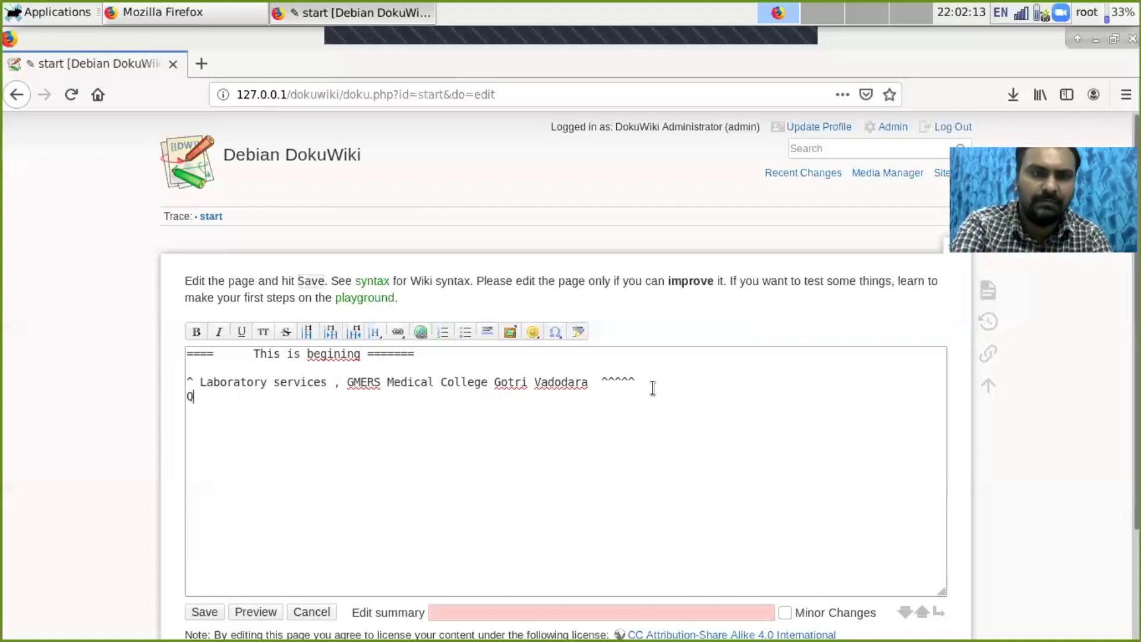
pyautogui.press('BackSpace')
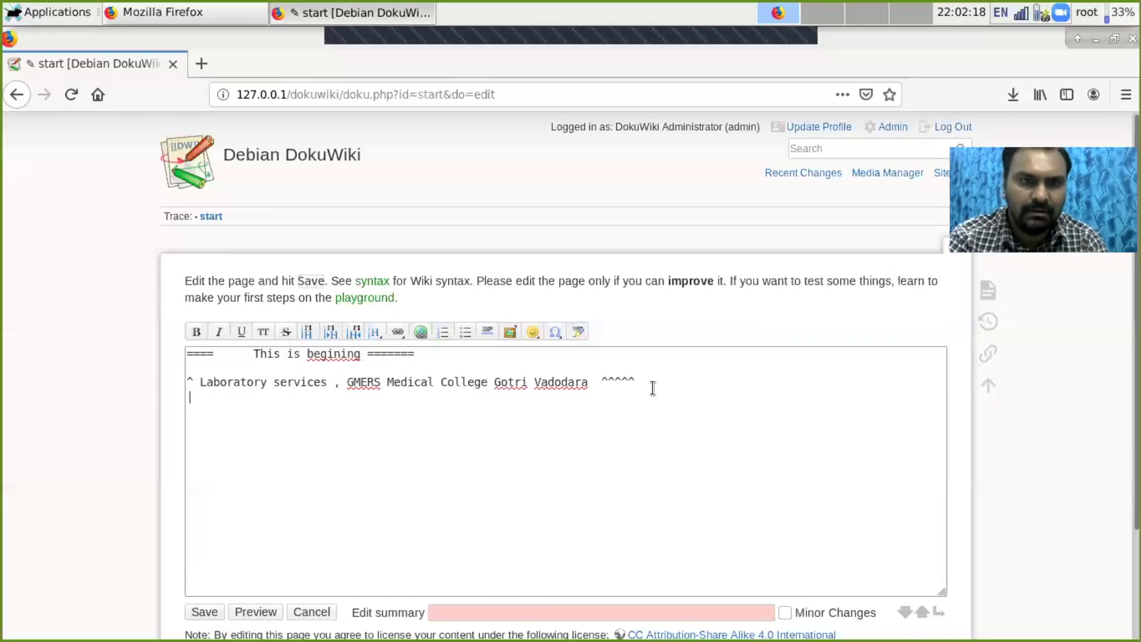
pyautogui.write('QM')
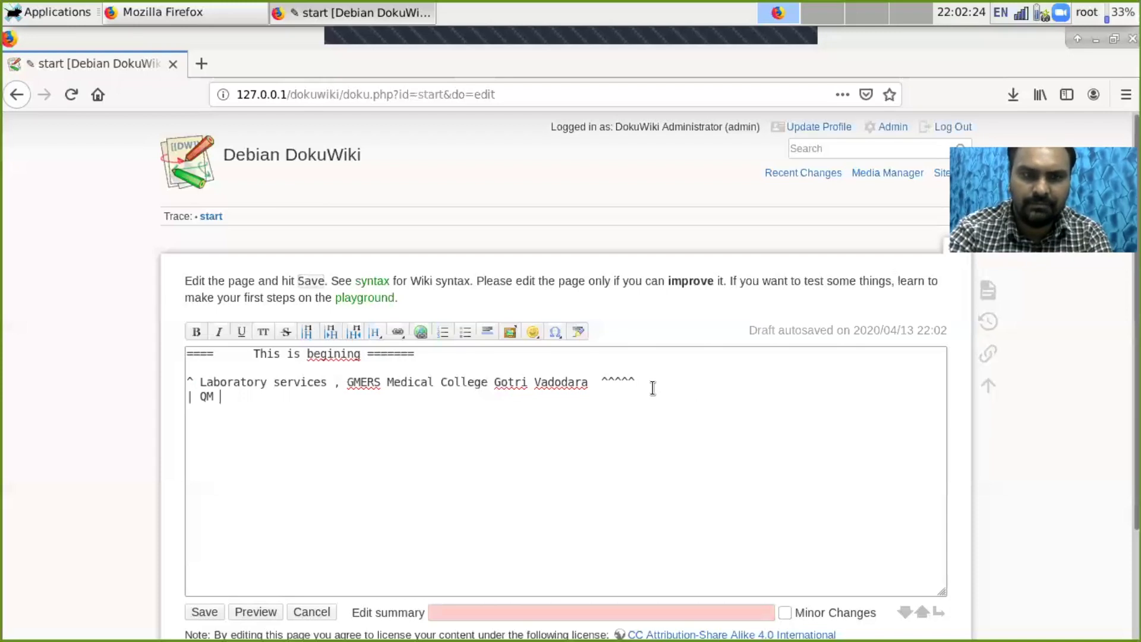
pyautogui.write('  | ')
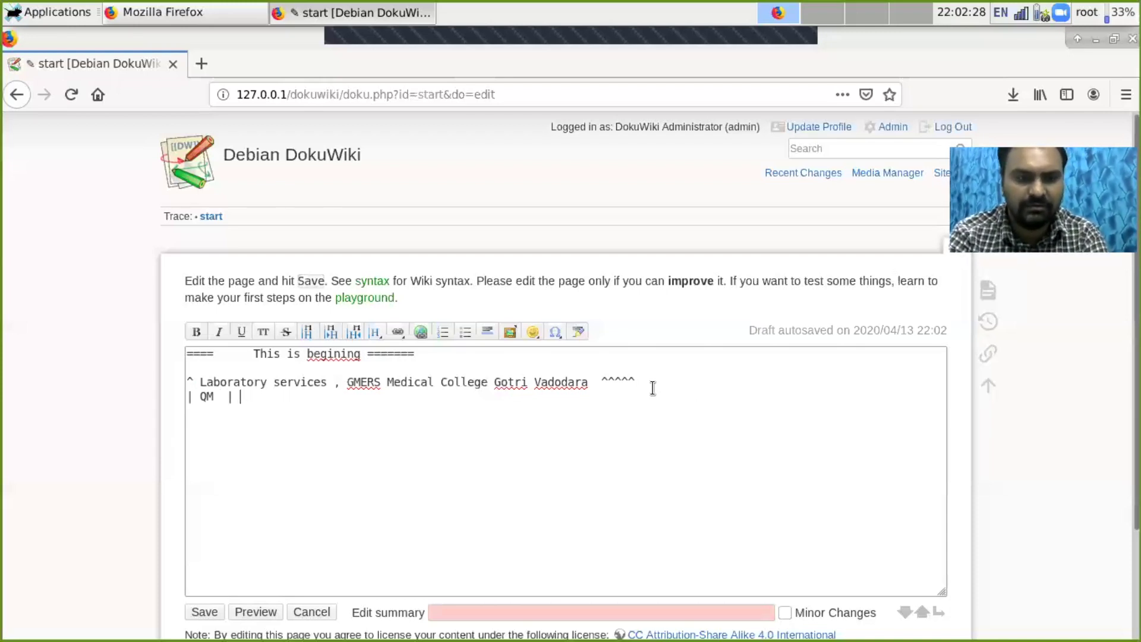
pyautogui.write('QSP')
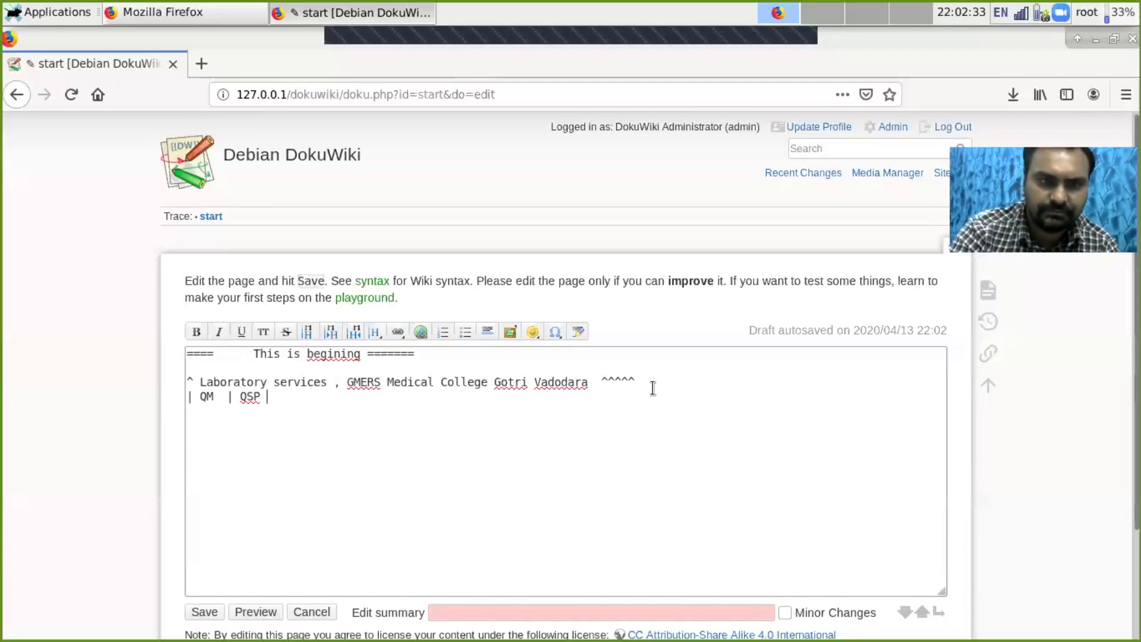
pyautogui.write(' |')
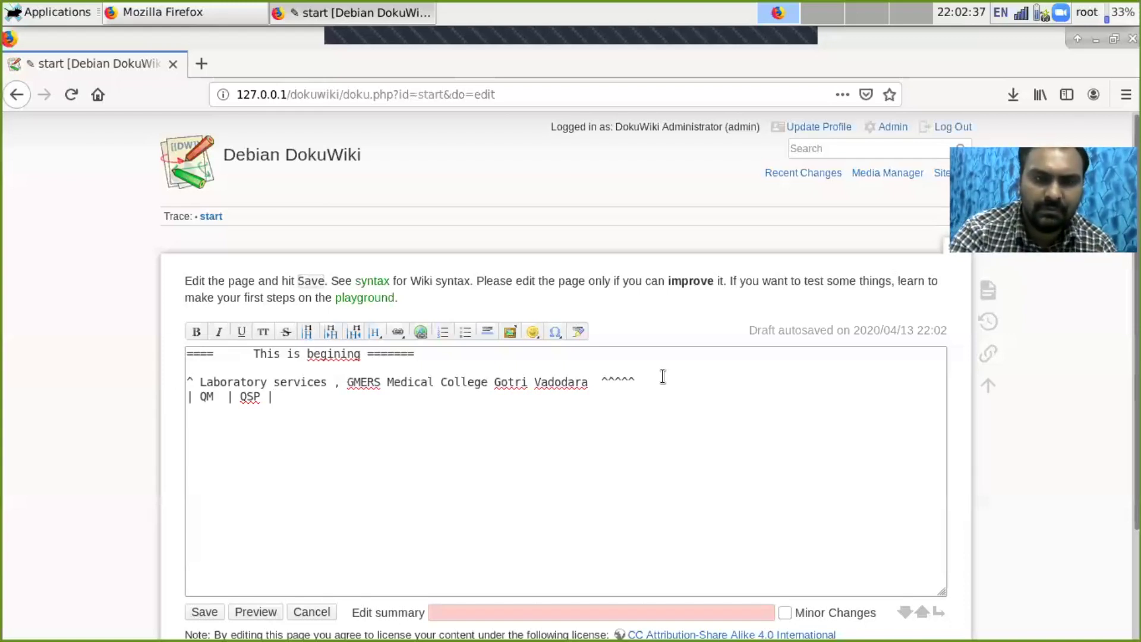
pyautogui.write(' SOP')
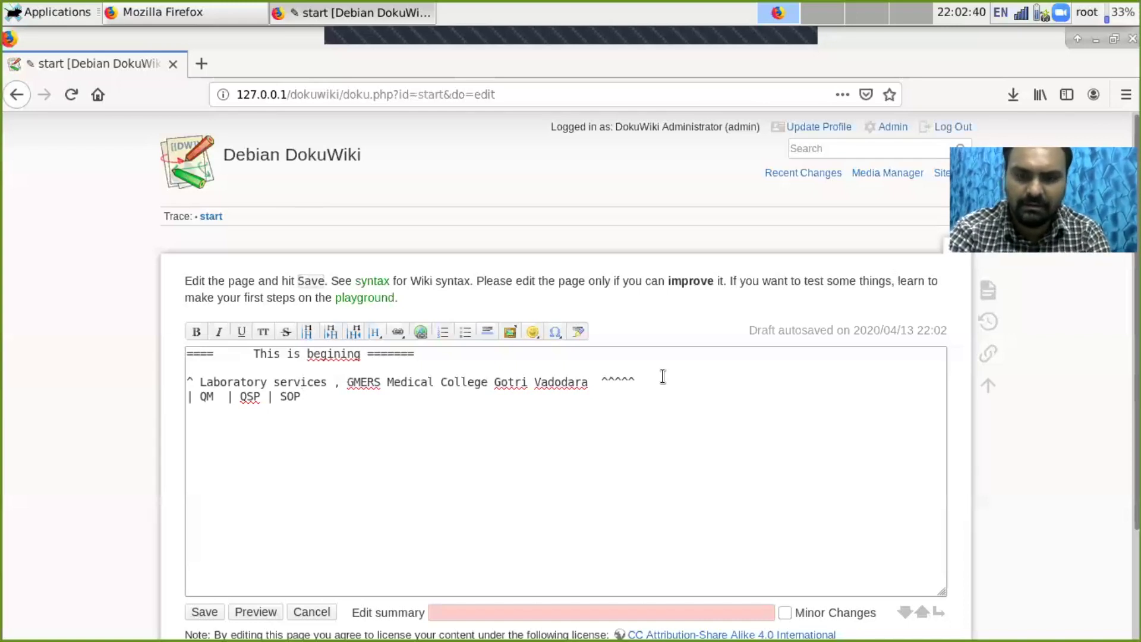
# Complete the row with the cells WDI and PSCM, close it with a | mark, and save the start page.
pyautogui.write(' | WDI')
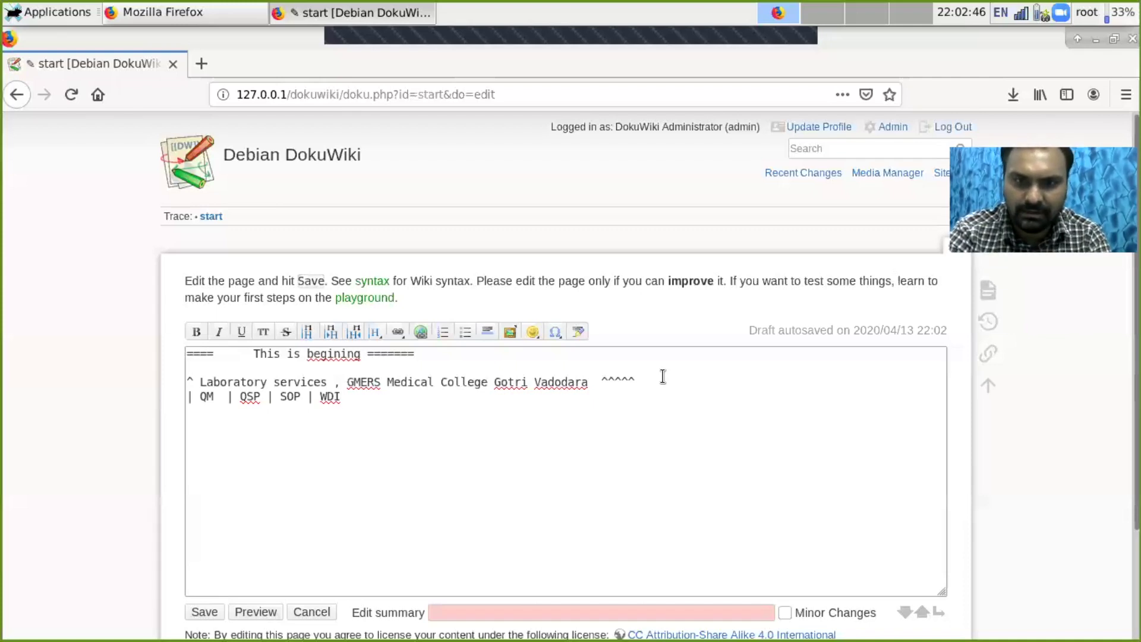
pyautogui.write(' | ')
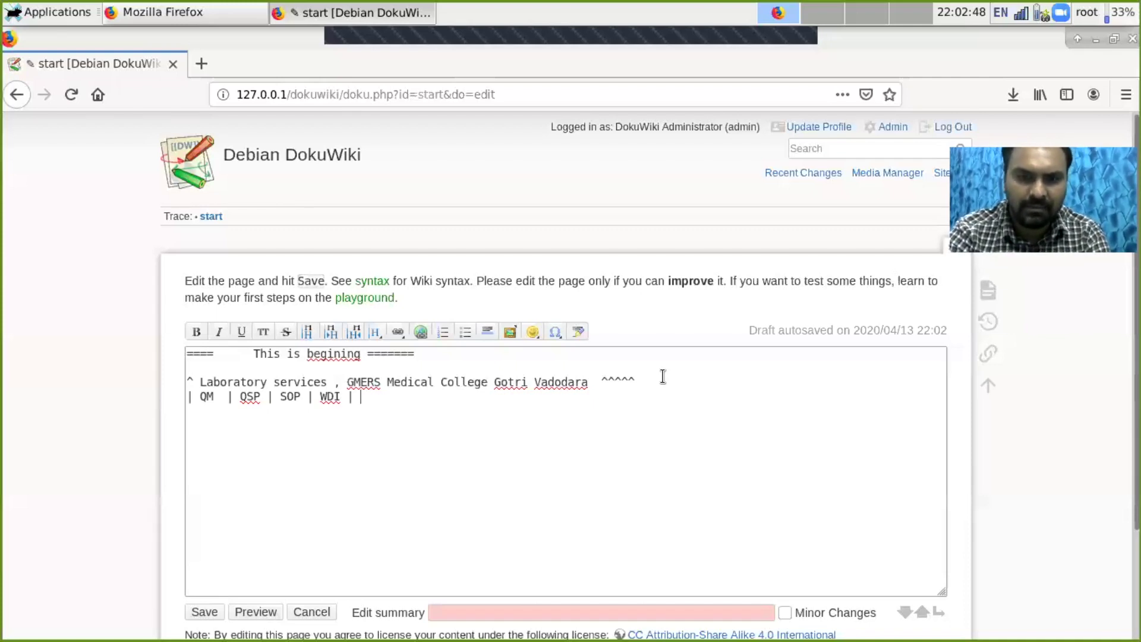
pyautogui.write('PSCM')
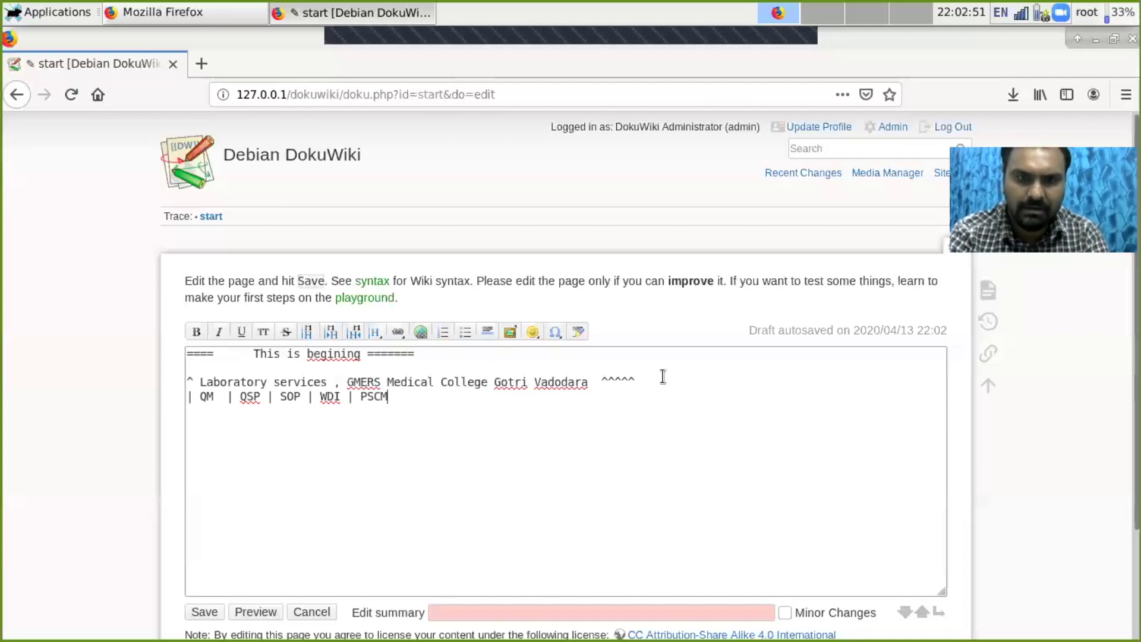
pyautogui.write(' |')
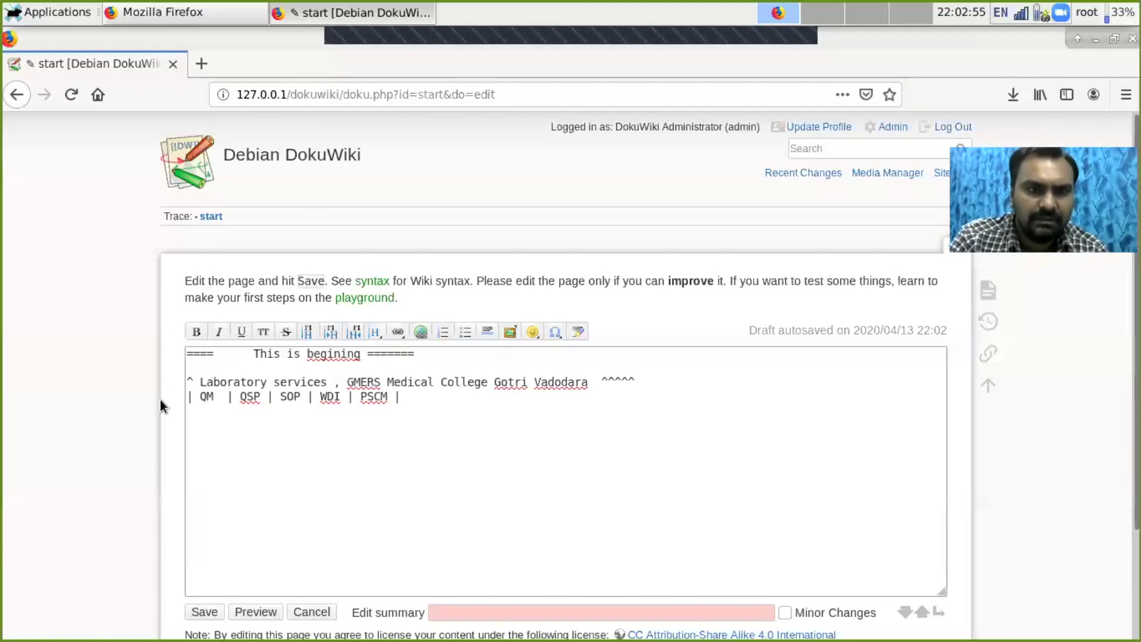
pyautogui.write('|')
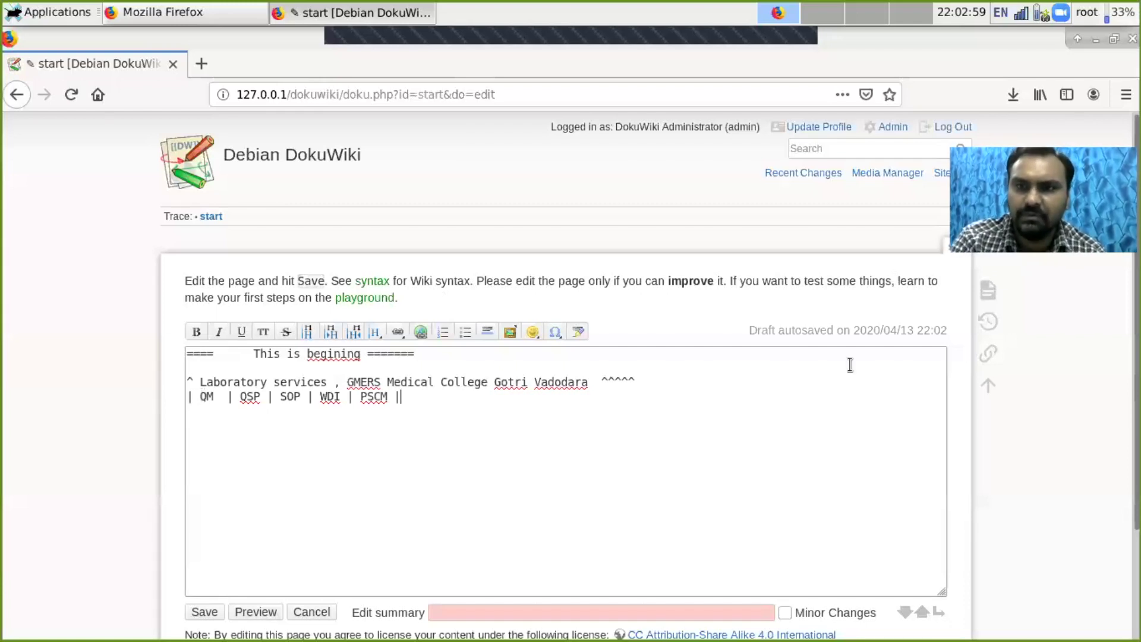
pyautogui.moveTo(989, 313)
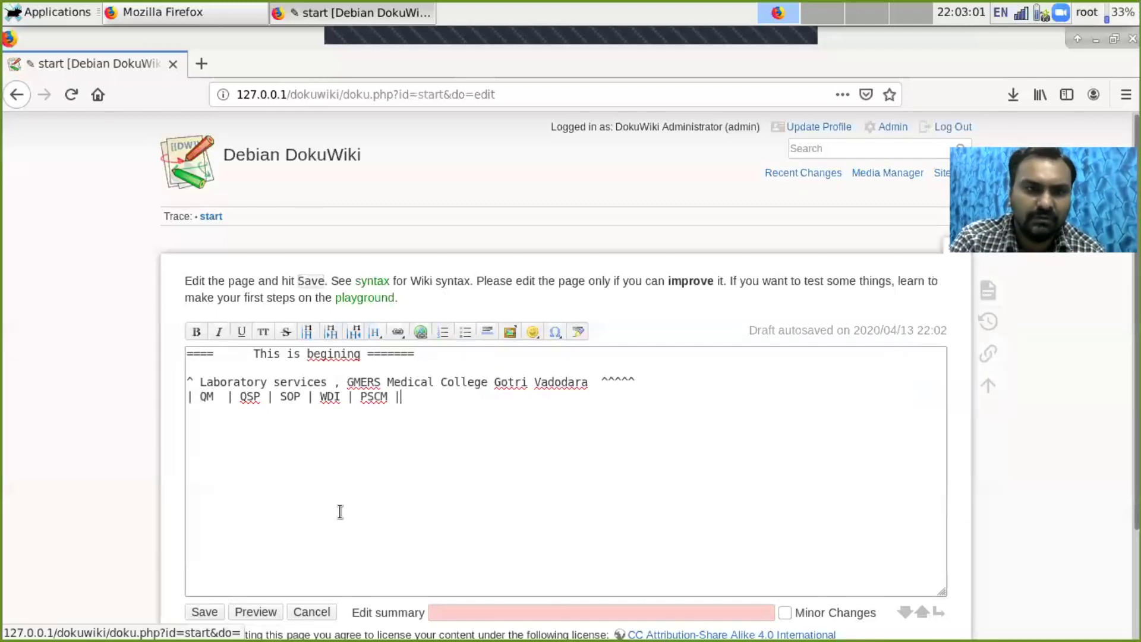
pyautogui.click(204, 612)
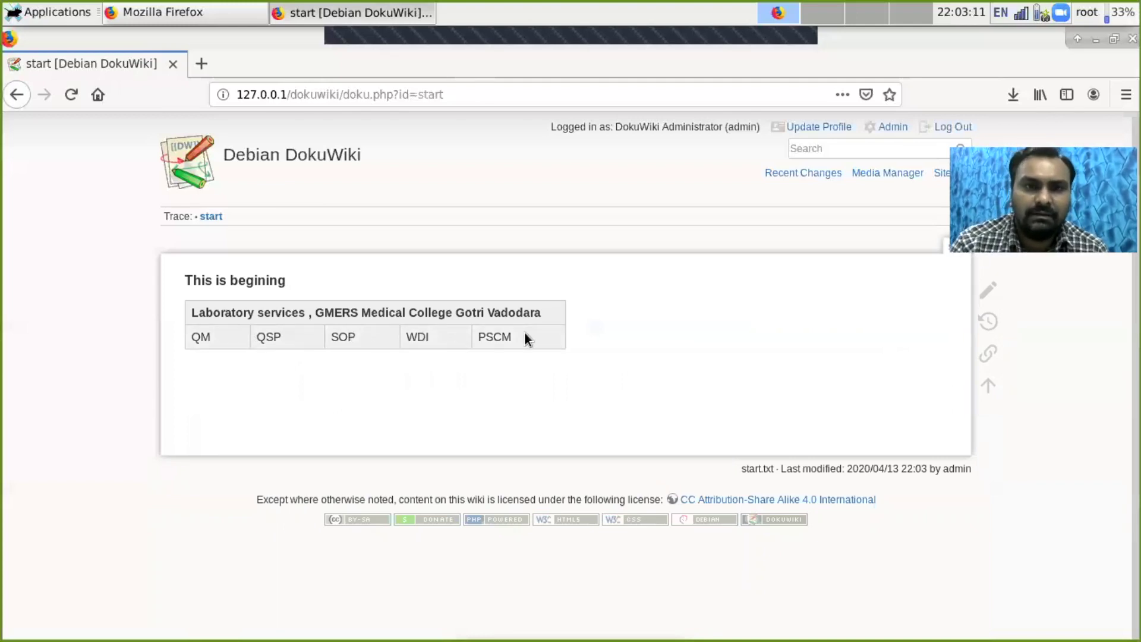
# Reopen the start page for editing and turn the QM and QSP cells into internal links with double square brackets.
pyautogui.click(989, 291)
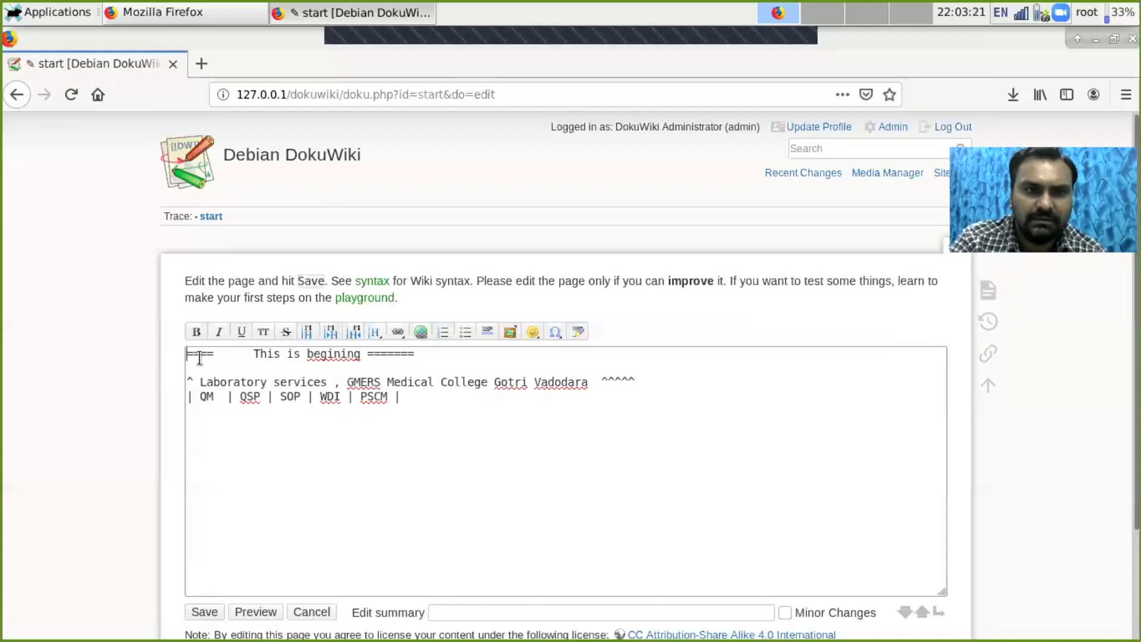
pyautogui.click(199, 397)
pyautogui.write('[[QM')
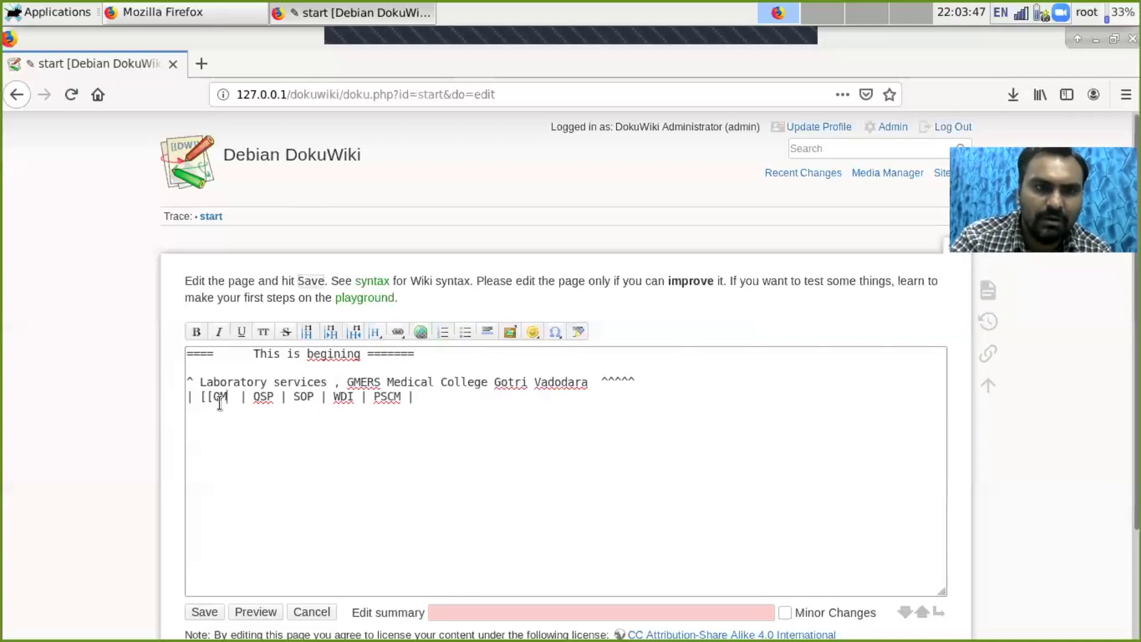
pyautogui.write(']]')
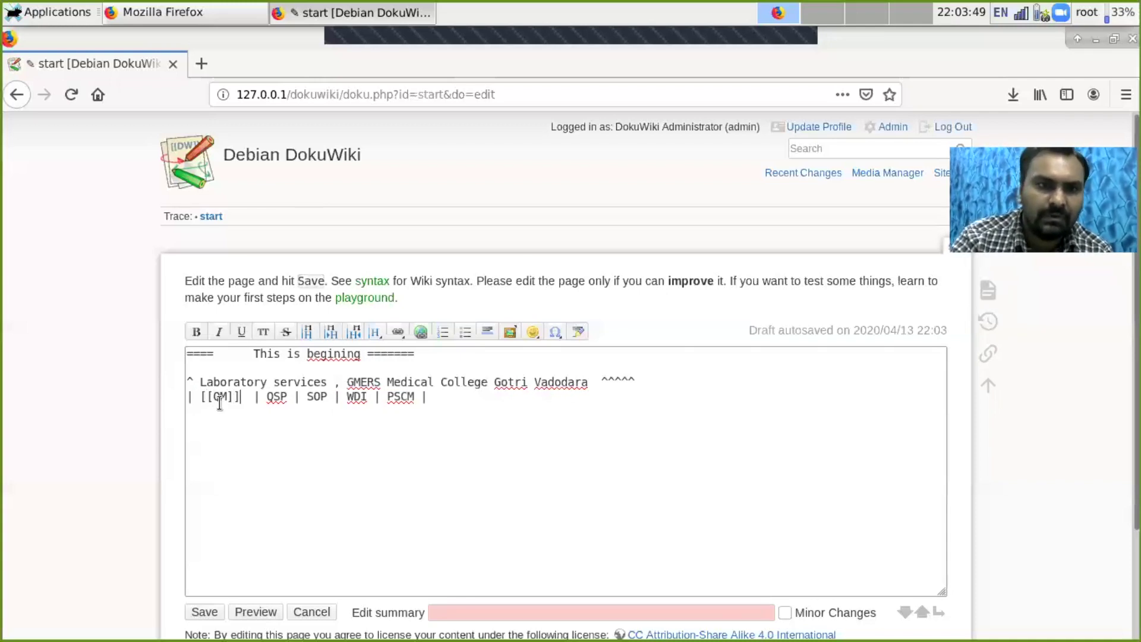
pyautogui.click(266, 397)
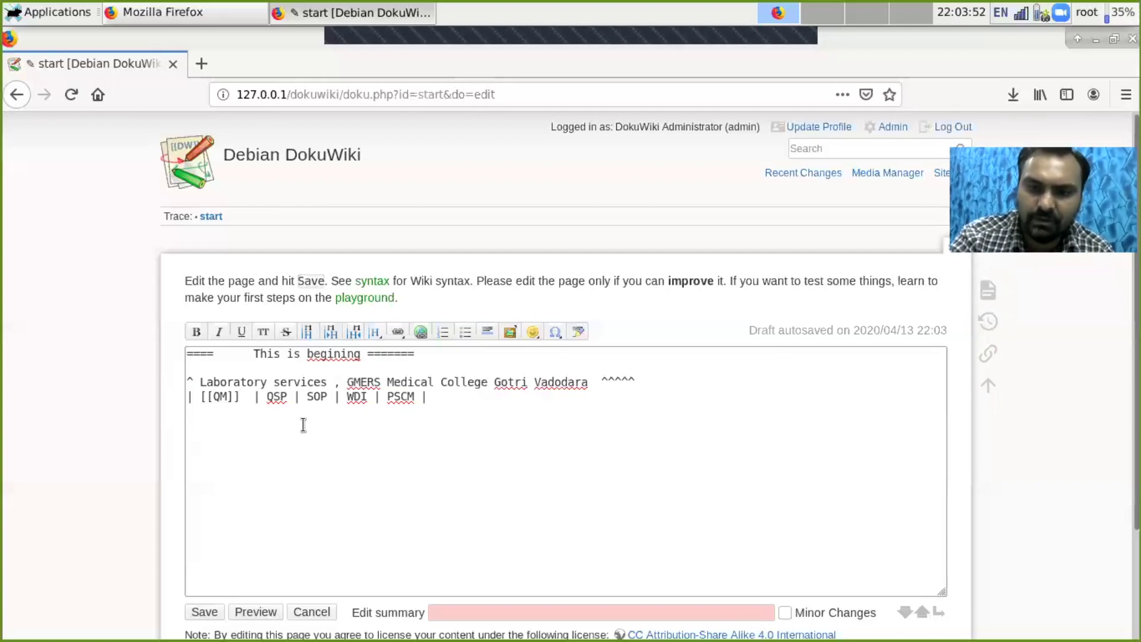
pyautogui.write('[[QM')
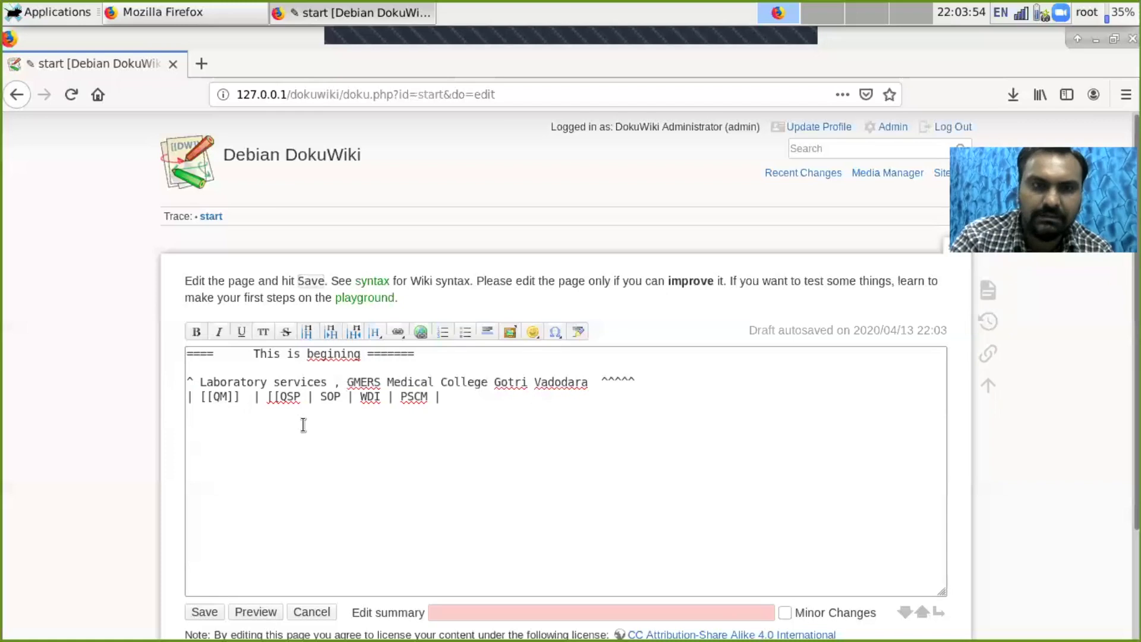
pyautogui.write(']]')
# Turn the SOP cell into an internal link, [[SOP]], and save the start page.
pyautogui.click(331, 397)
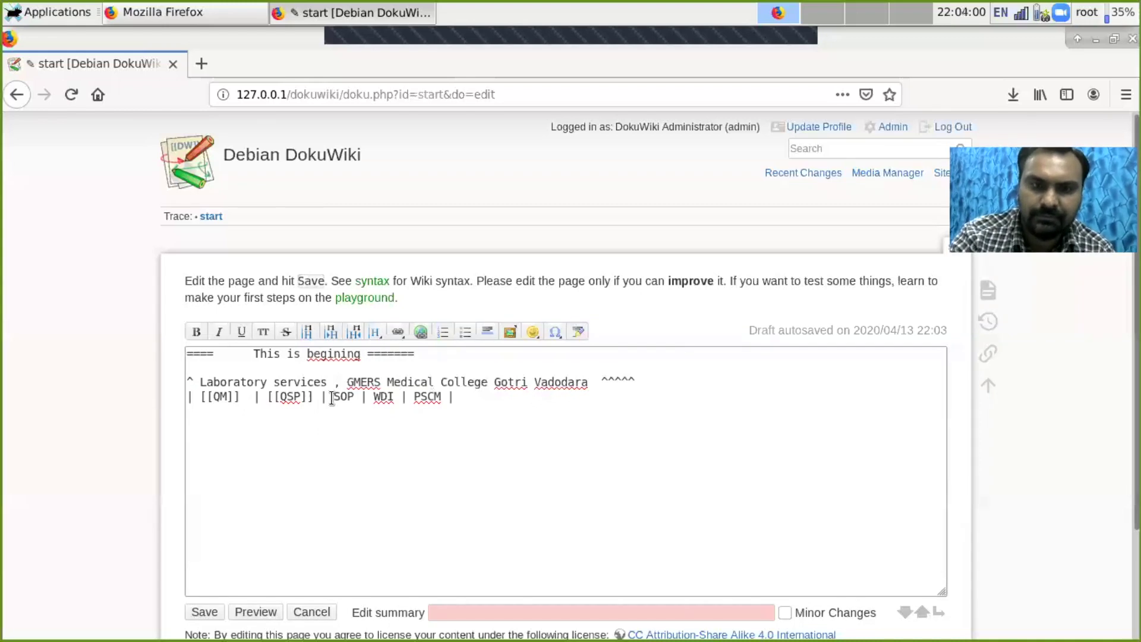
pyautogui.write('[[')
pyautogui.press('Right')
pyautogui.press('Right')
pyautogui.press('Right')
pyautogui.write(']]')
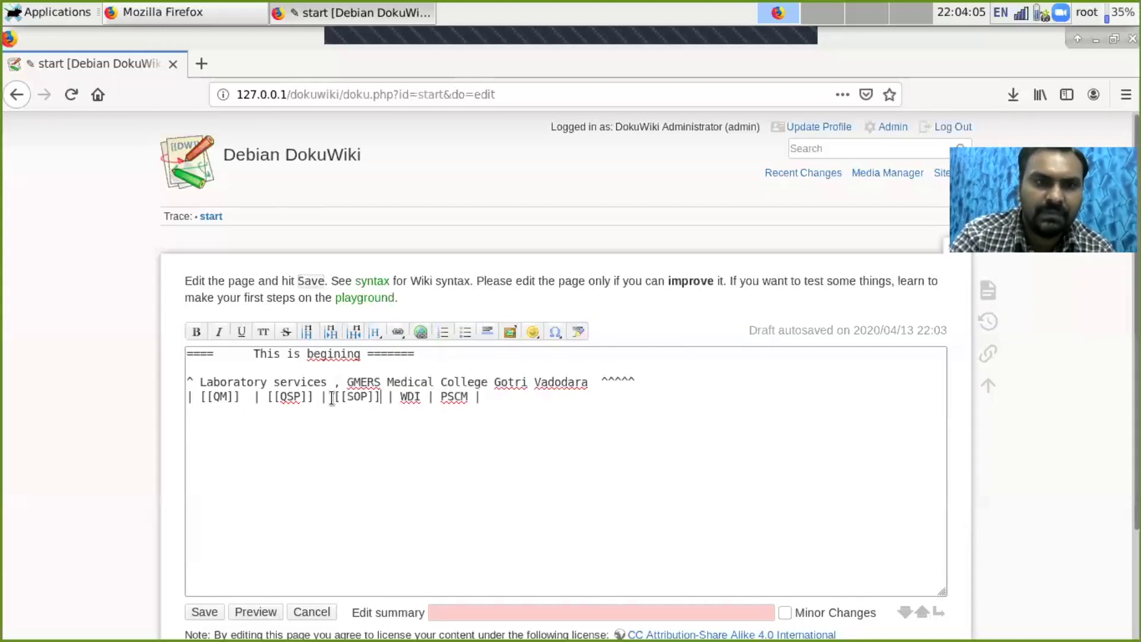
pyautogui.click(331, 397)
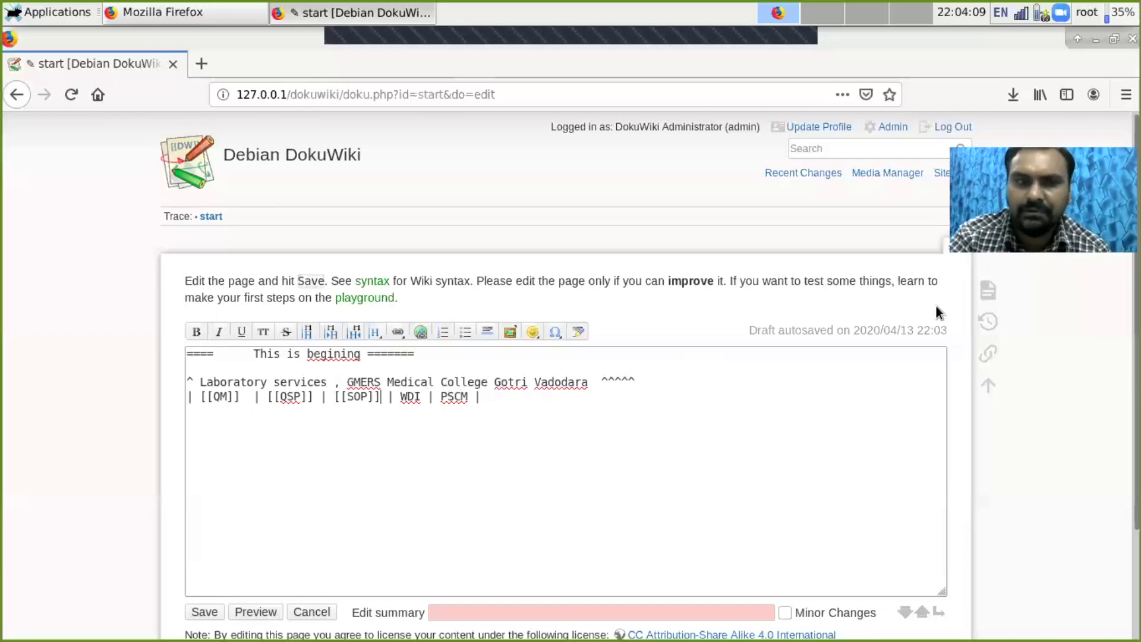
pyautogui.click(205, 613)
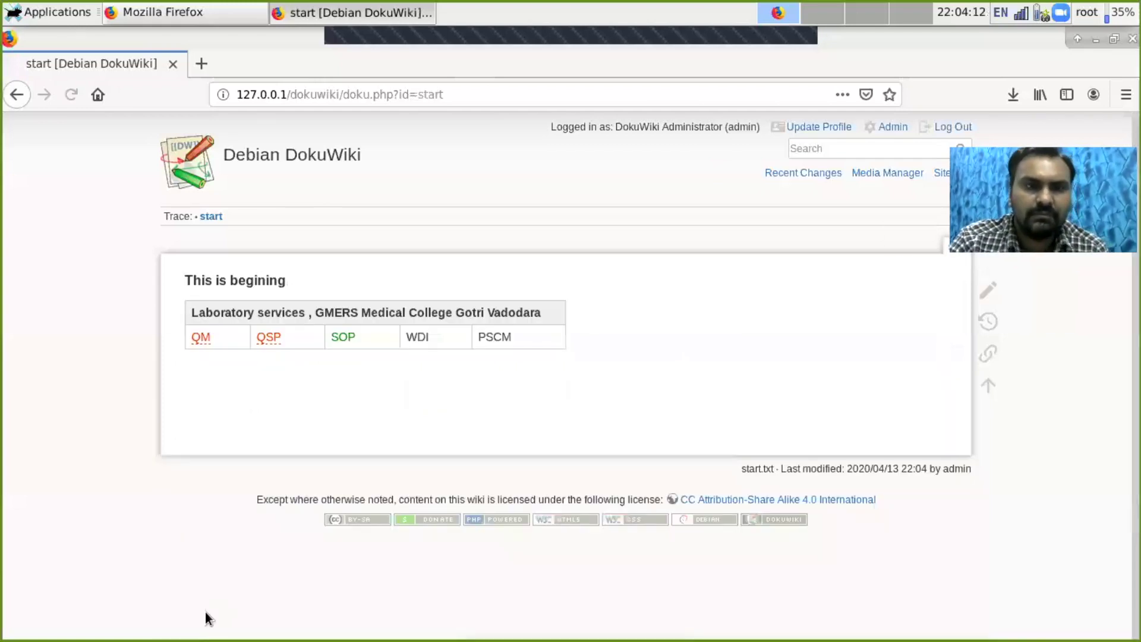
# Follow the QM link, start creating its page, and draft text beginning "Quality manual is prepared by".
pyautogui.click(201, 337)
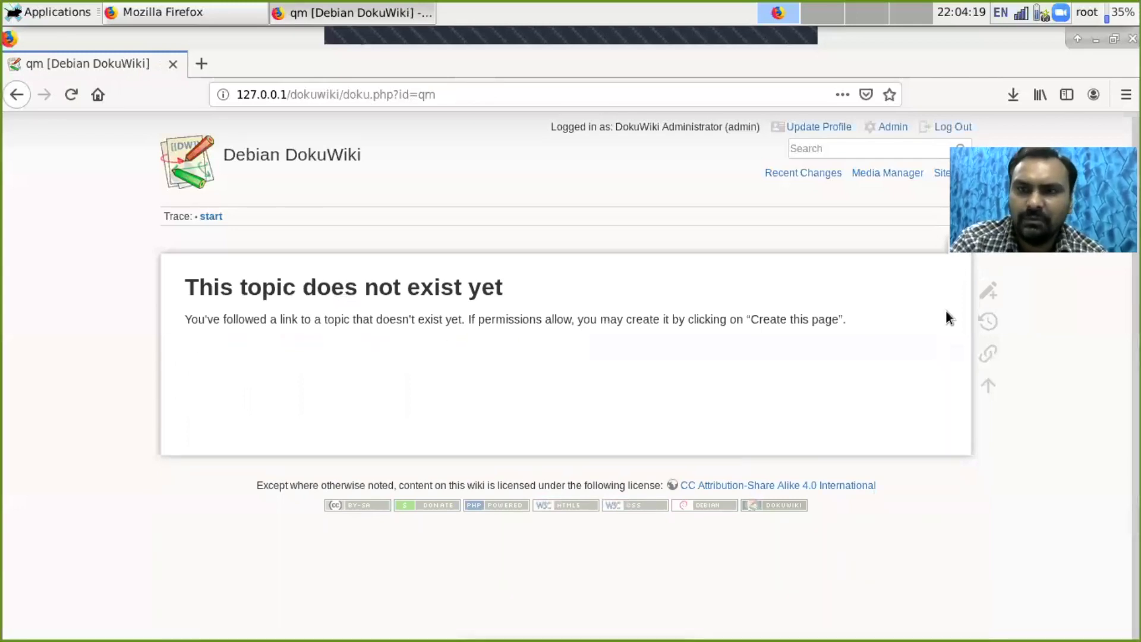
pyautogui.click(988, 295)
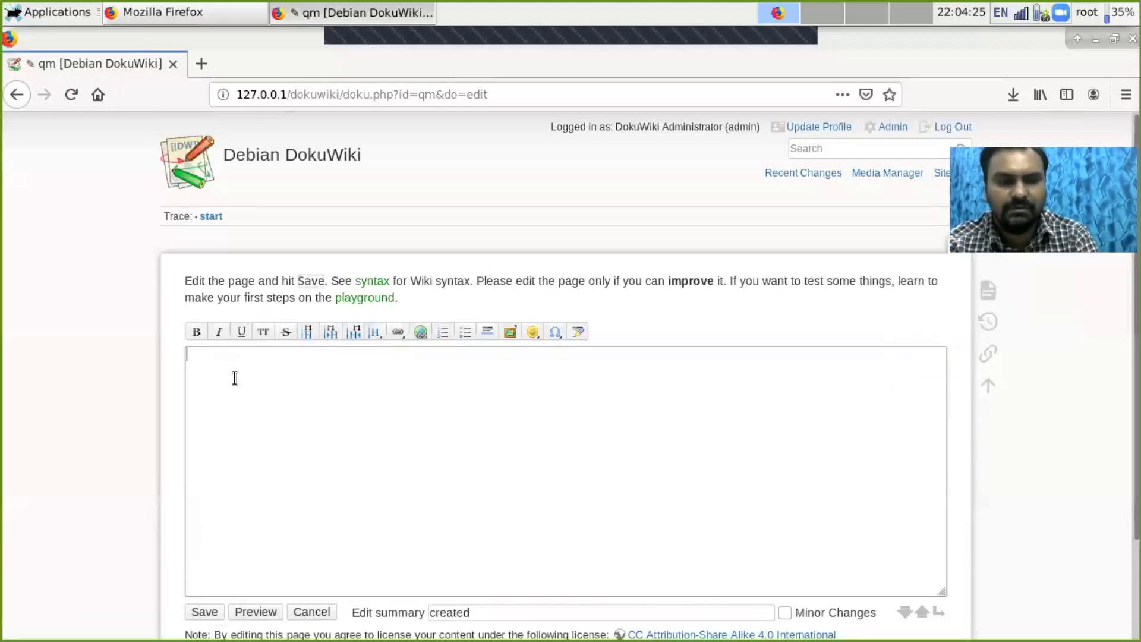
pyautogui.write('Qu')
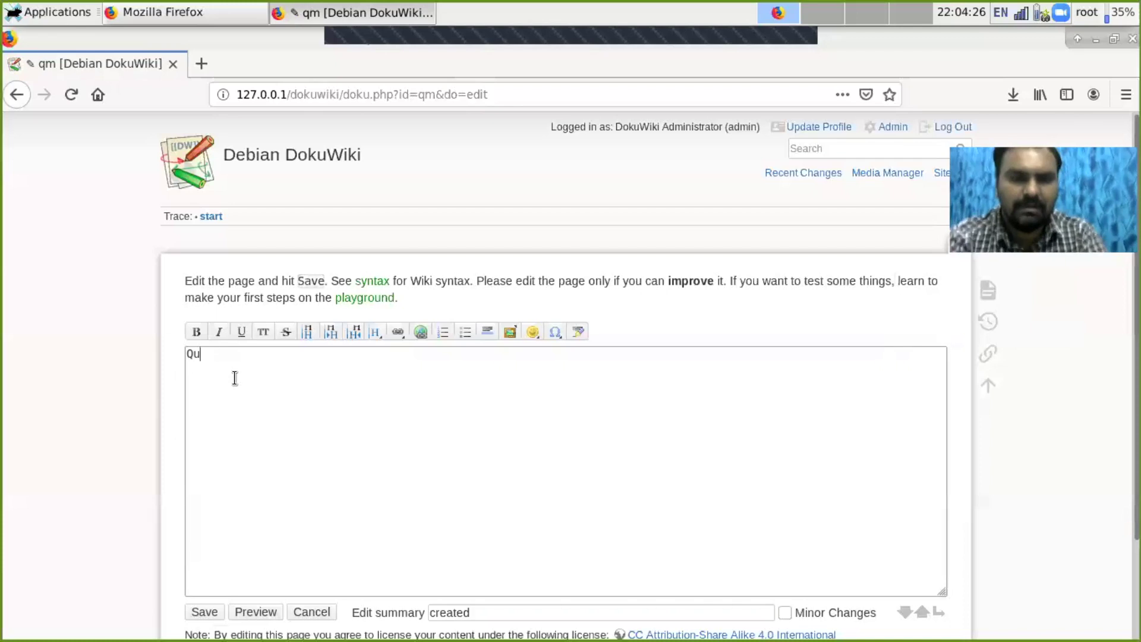
pyautogui.write('ality amnua')
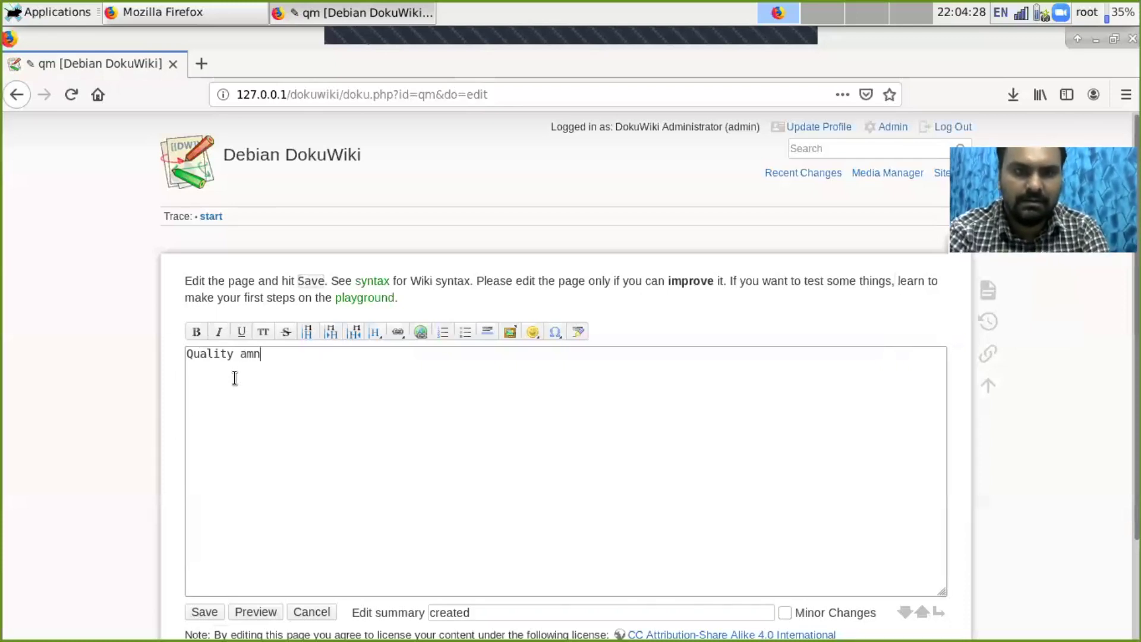
pyautogui.press('BackSpace')
pyautogui.press('BackSpace')
pyautogui.press('BackSpace')
pyautogui.press('BackSpace')
pyautogui.press('BackSpace')
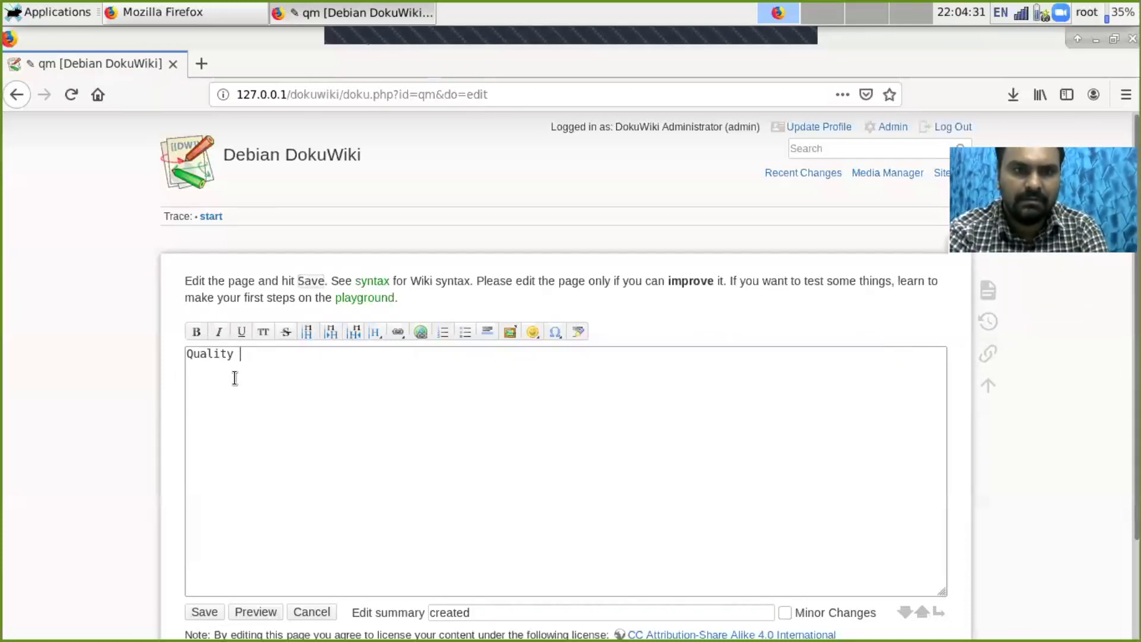
pyautogui.write('manu')
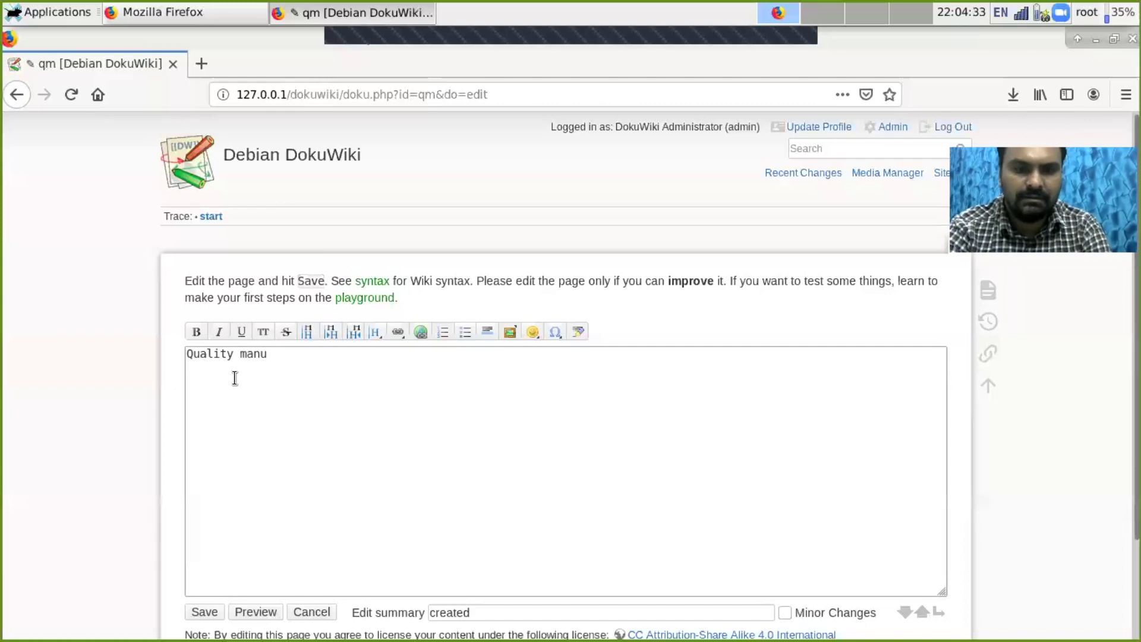
pyautogui.write('al is prepa')
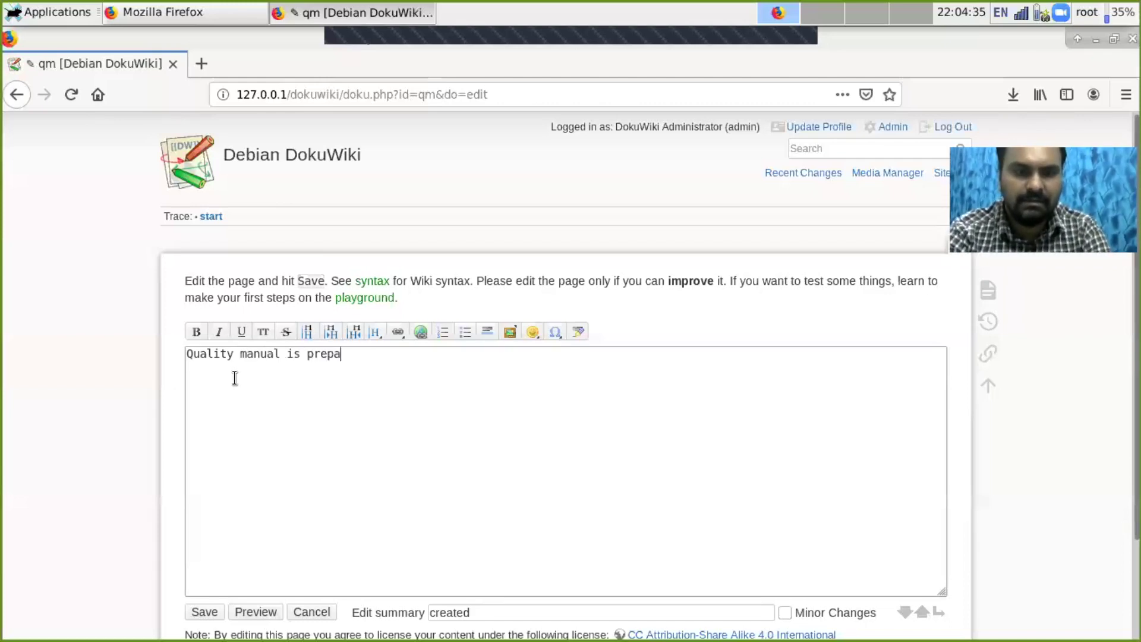
pyautogui.write('red by a')
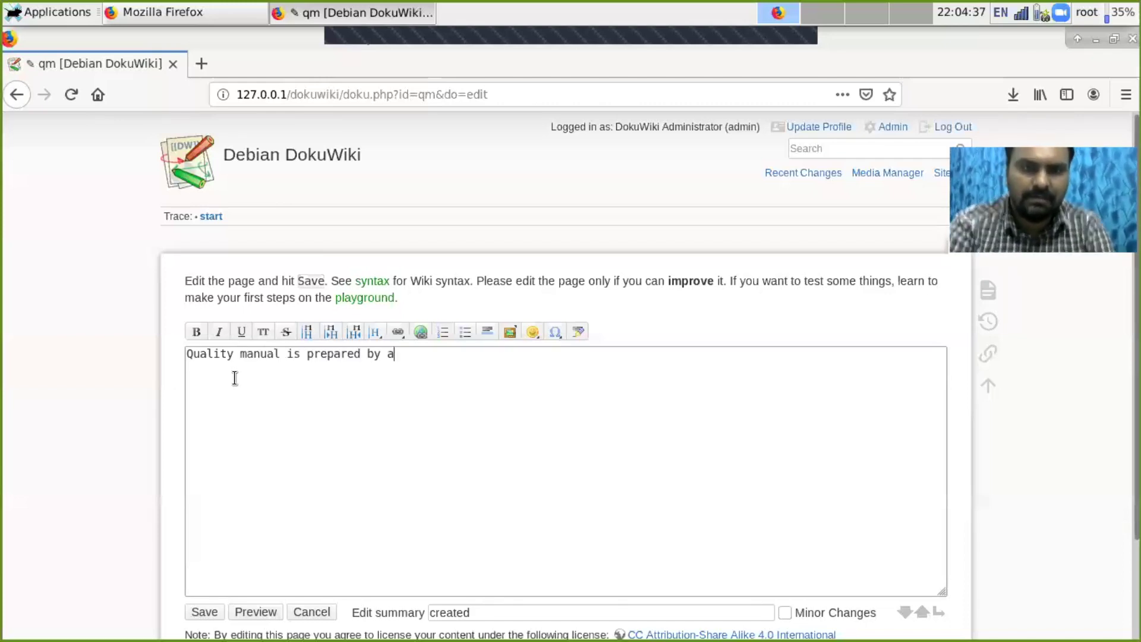
pyautogui.press('BackSpace')
pyautogui.write('laborator')
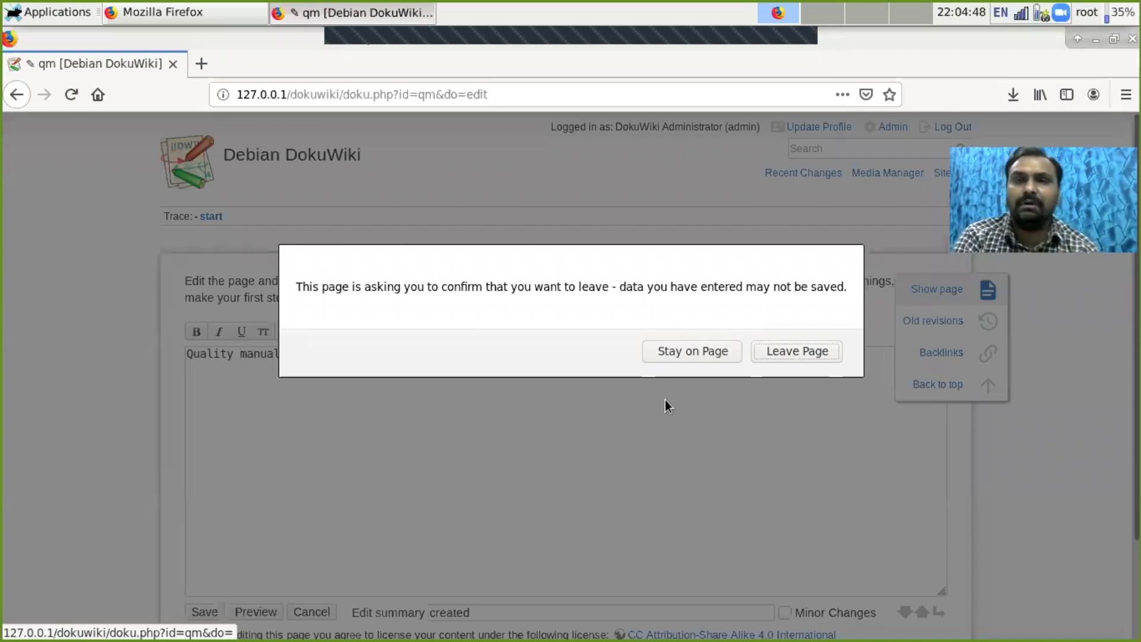
# Leave the QM page editor without saving the draft and return to the start page.
pyautogui.click(788, 351)
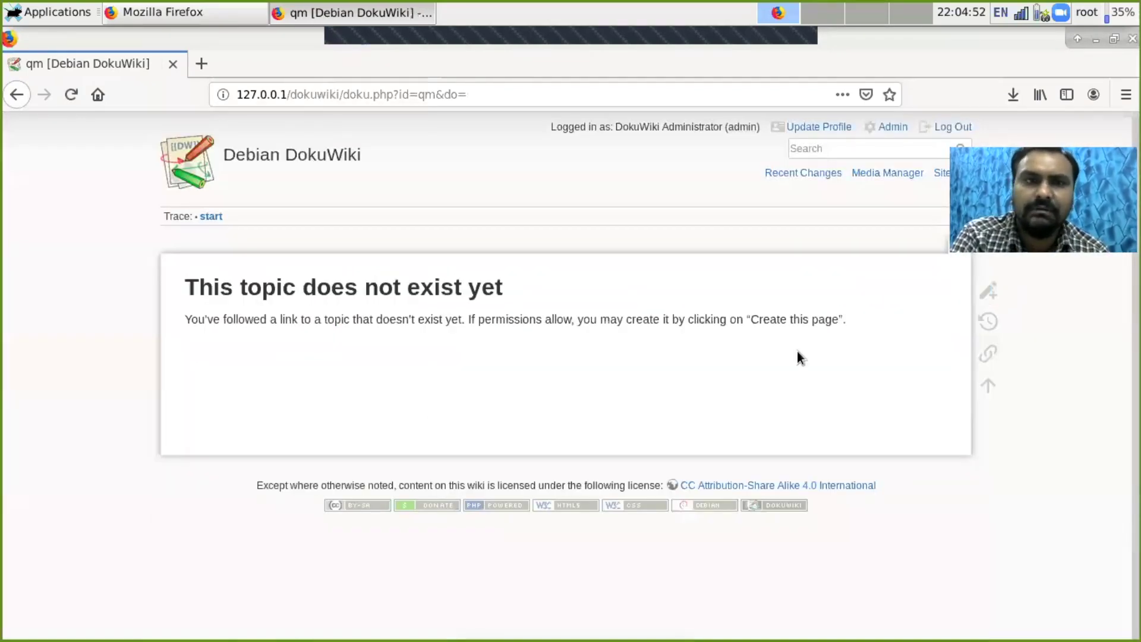
pyautogui.click(211, 217)
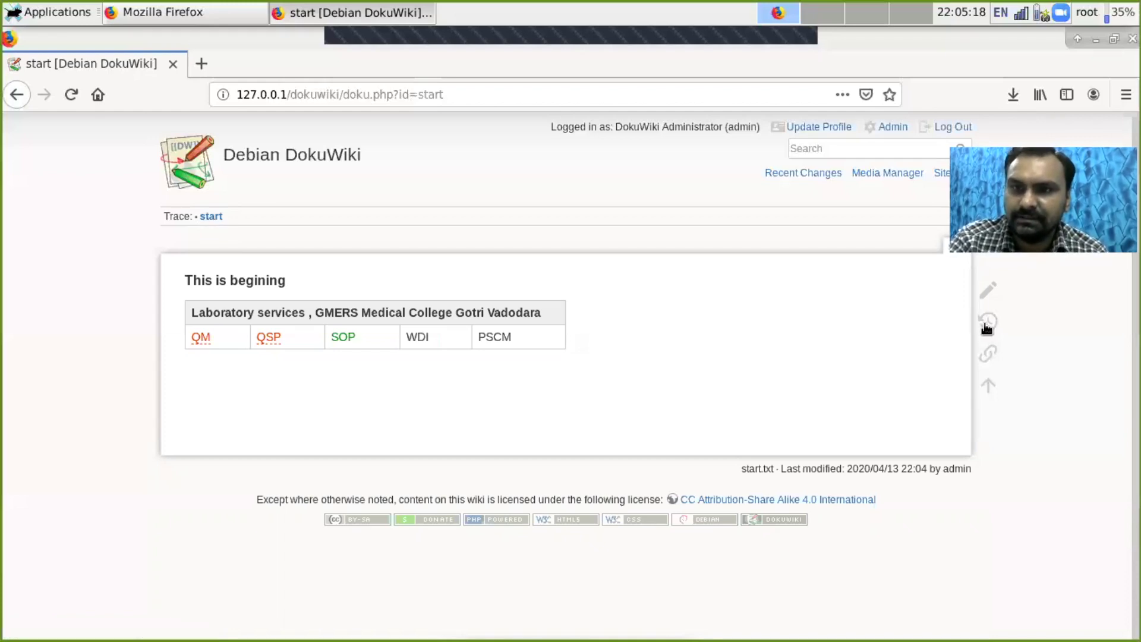
# Open the start page's old revisions and look through the list of its earlier versions.
pyautogui.moveTo(987, 326)
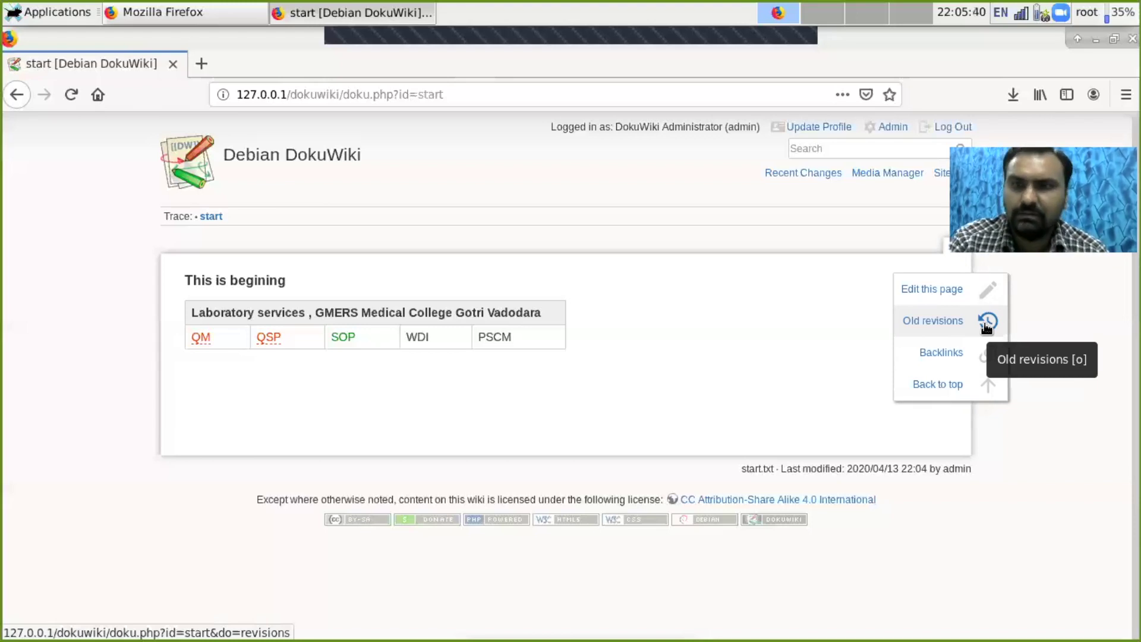
pyautogui.click(986, 324)
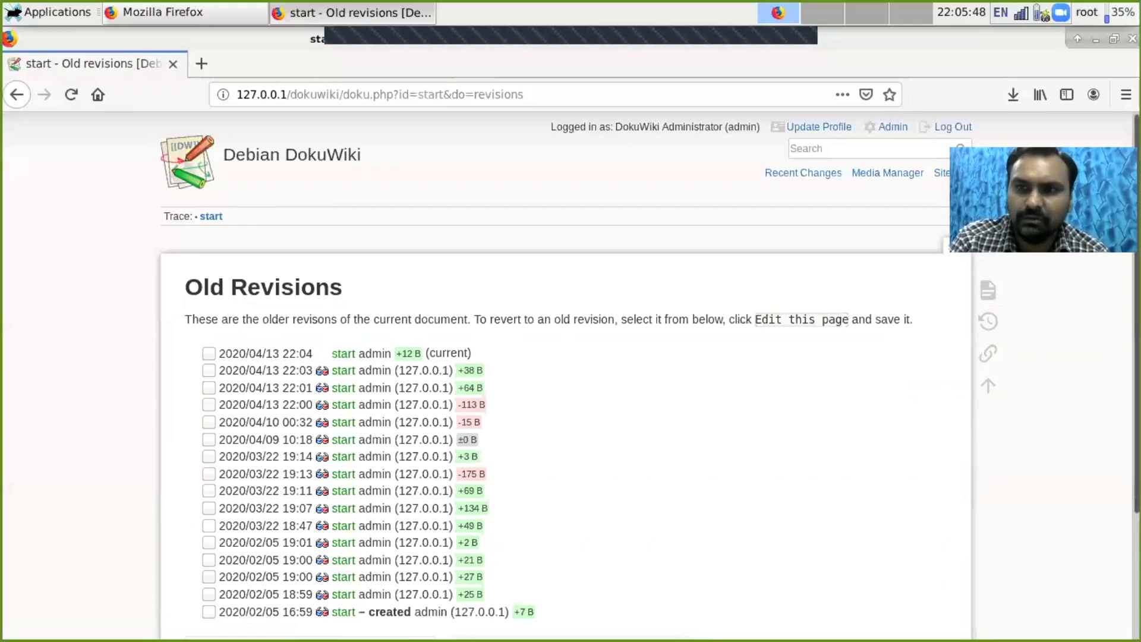
pyautogui.scroll(-2, 565, 357)
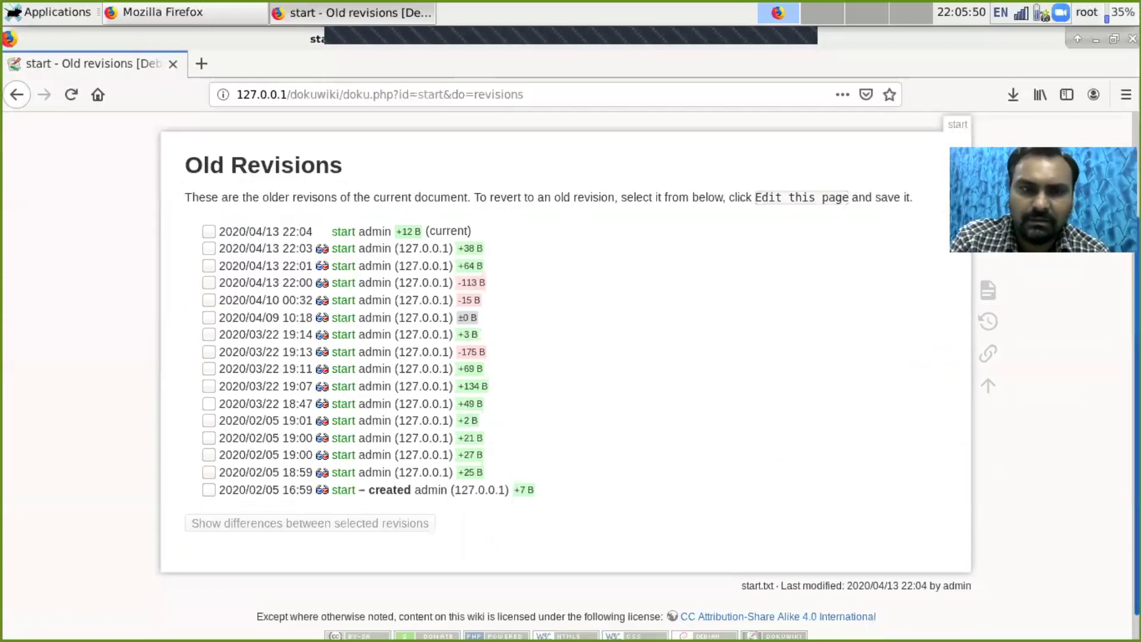
pyautogui.scroll(2, 846, 198)
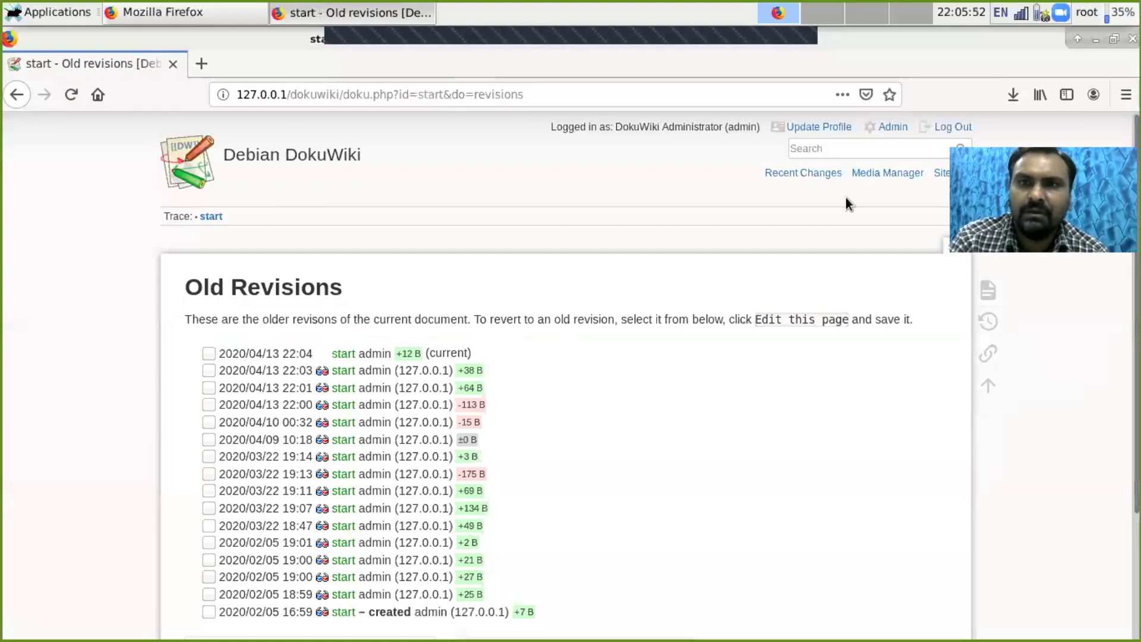
# Review the wiki's recent changes to pages and media files, and go back to the start page.
pyautogui.click(796, 174)
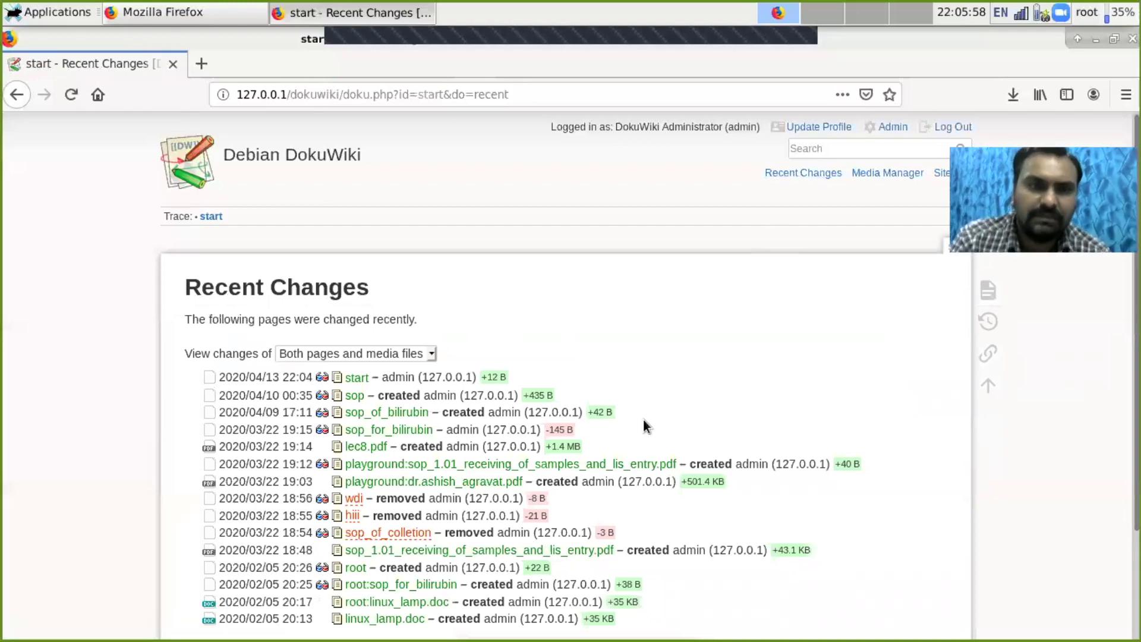
pyautogui.scroll(-2, 564, 356)
pyautogui.scroll(2, 565, 357)
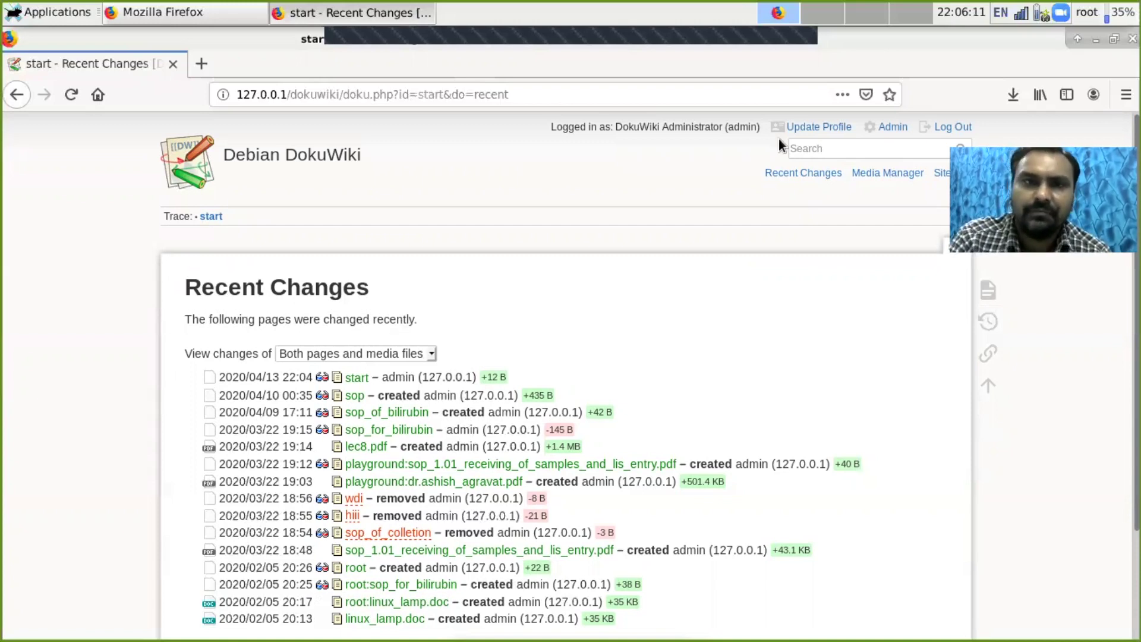
pyautogui.click(211, 218)
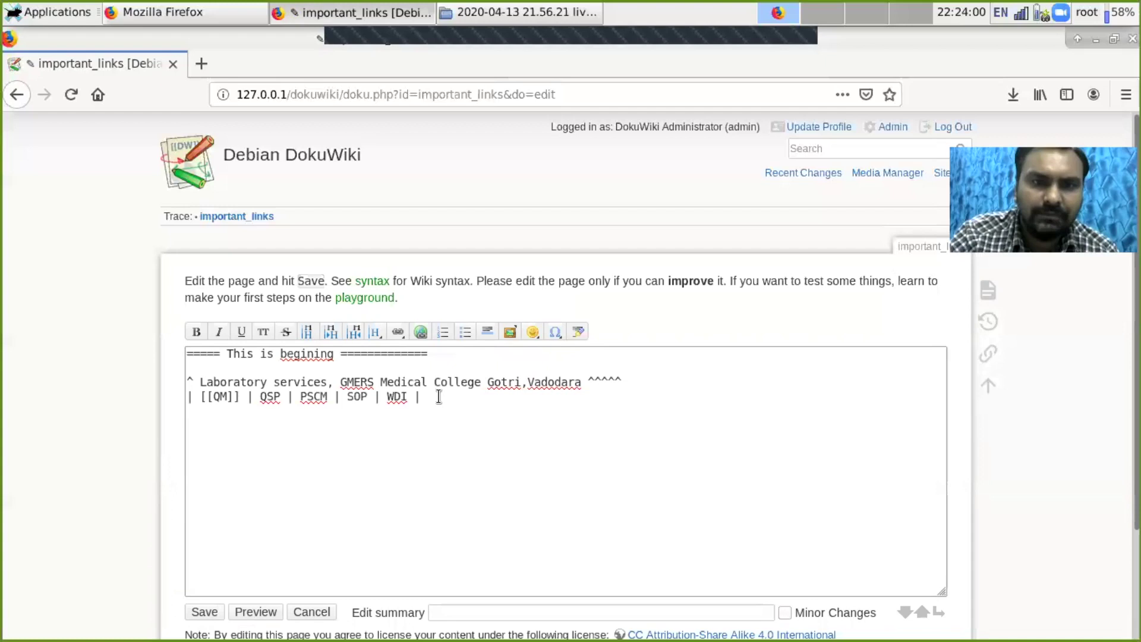
# Add a new empty five-cell table row, ||||||, below the QM, QSP, PSCM, SOP and WDI row of the important_links page.
pyautogui.press('Return')
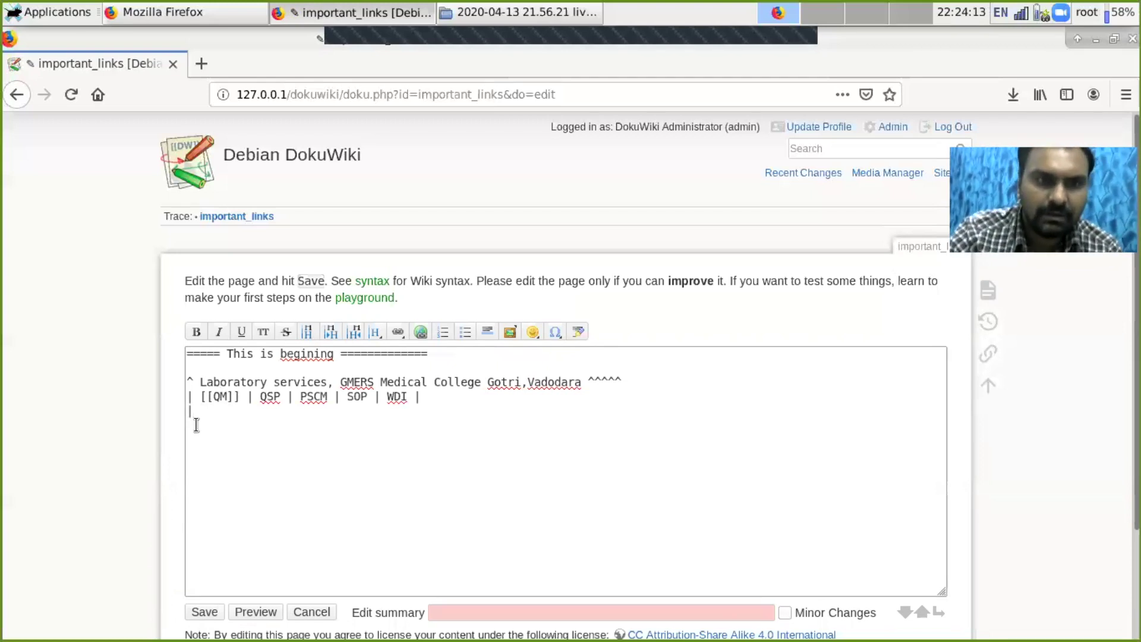
pyautogui.write('|')
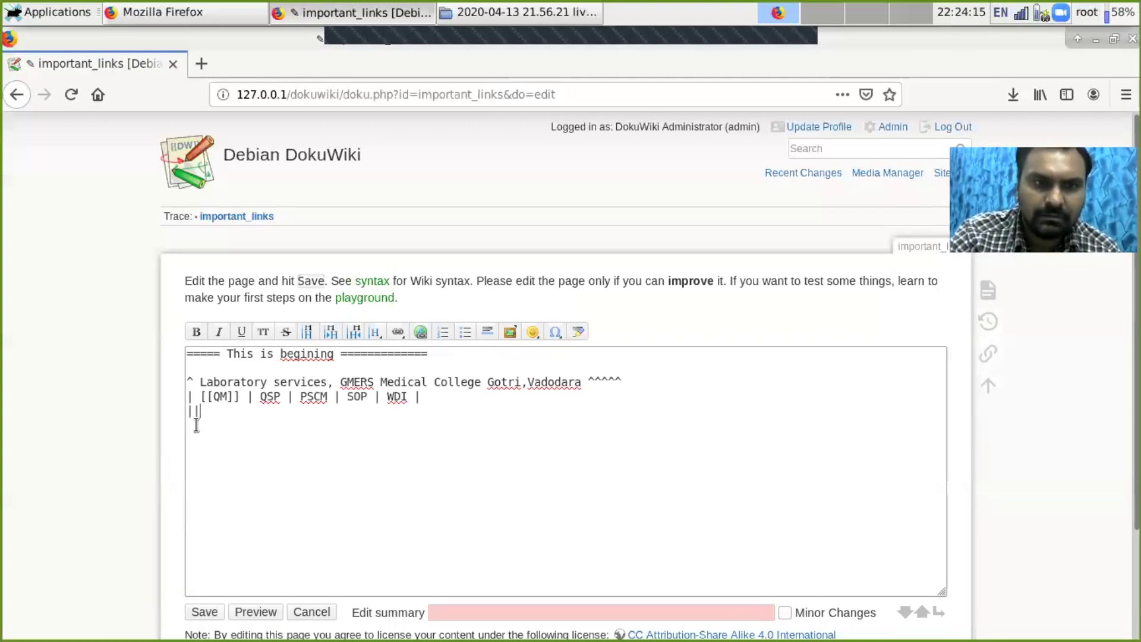
pyautogui.write('||')
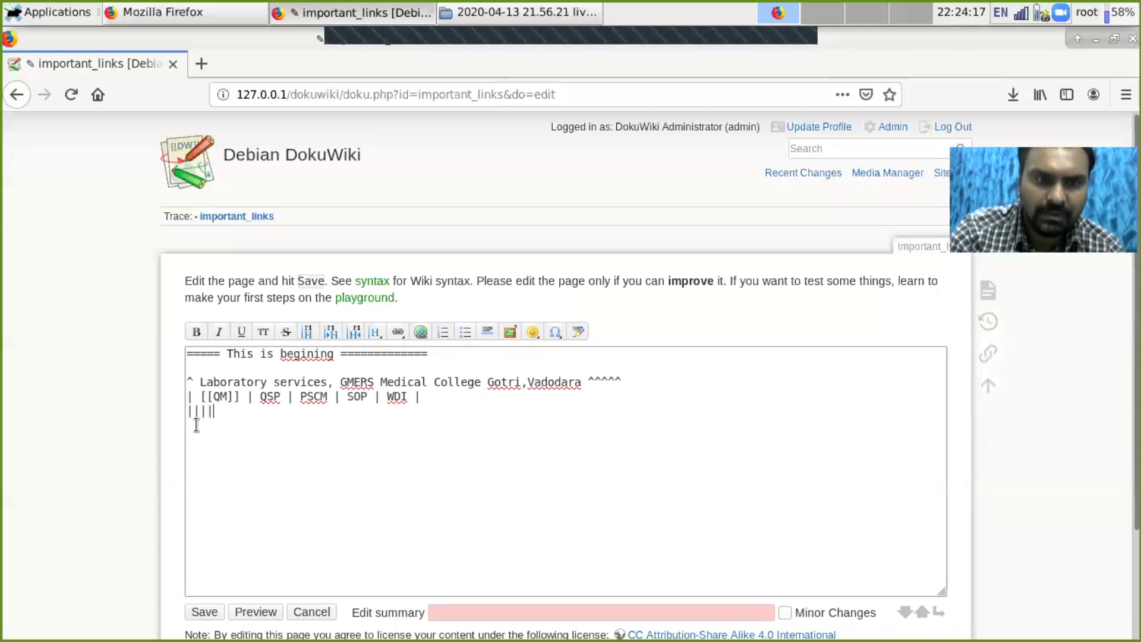
pyautogui.write('||')
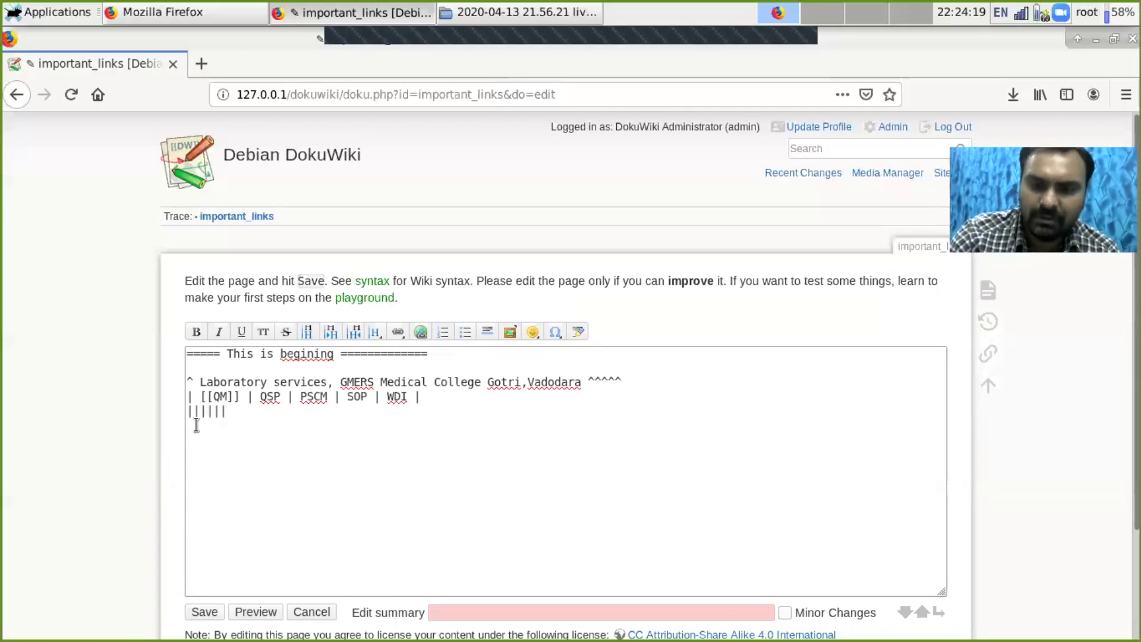
# Upload "QM Issue 1 Amend 0.doc" from the "1 QM" folder of NABL B to the wiki's root media namespace.
pyautogui.click(196, 425)
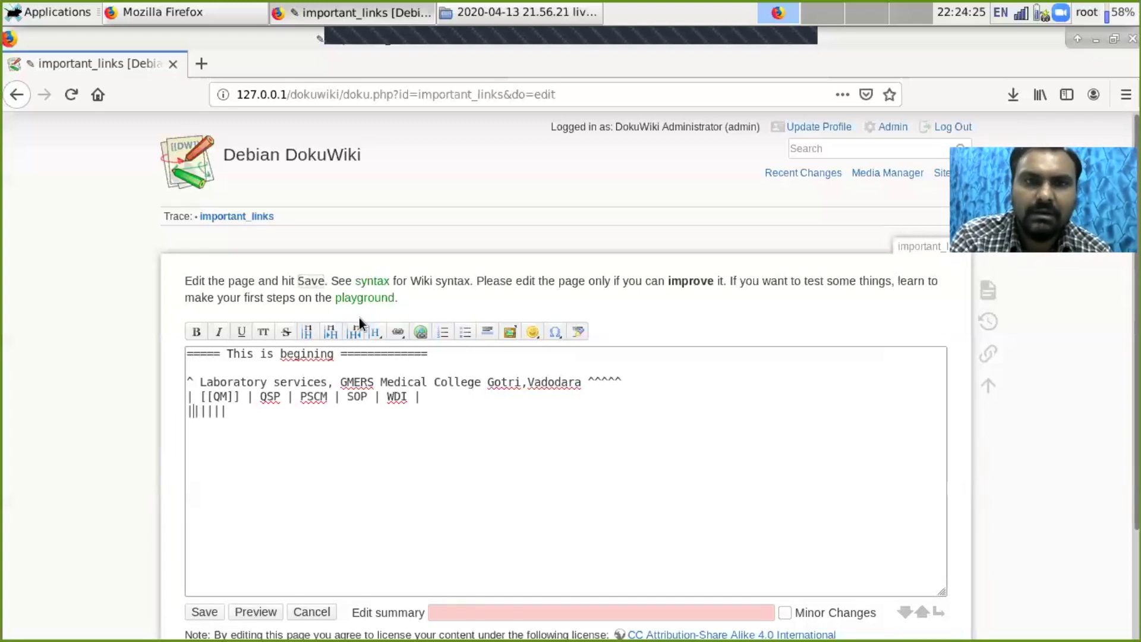
pyautogui.click(508, 334)
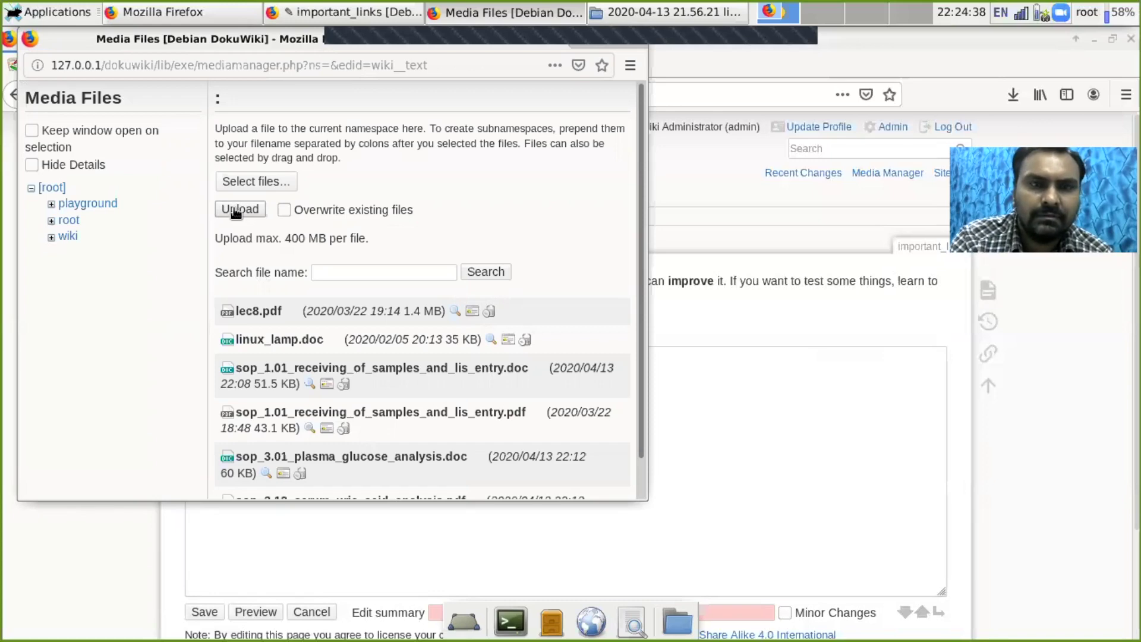
pyautogui.click(246, 184)
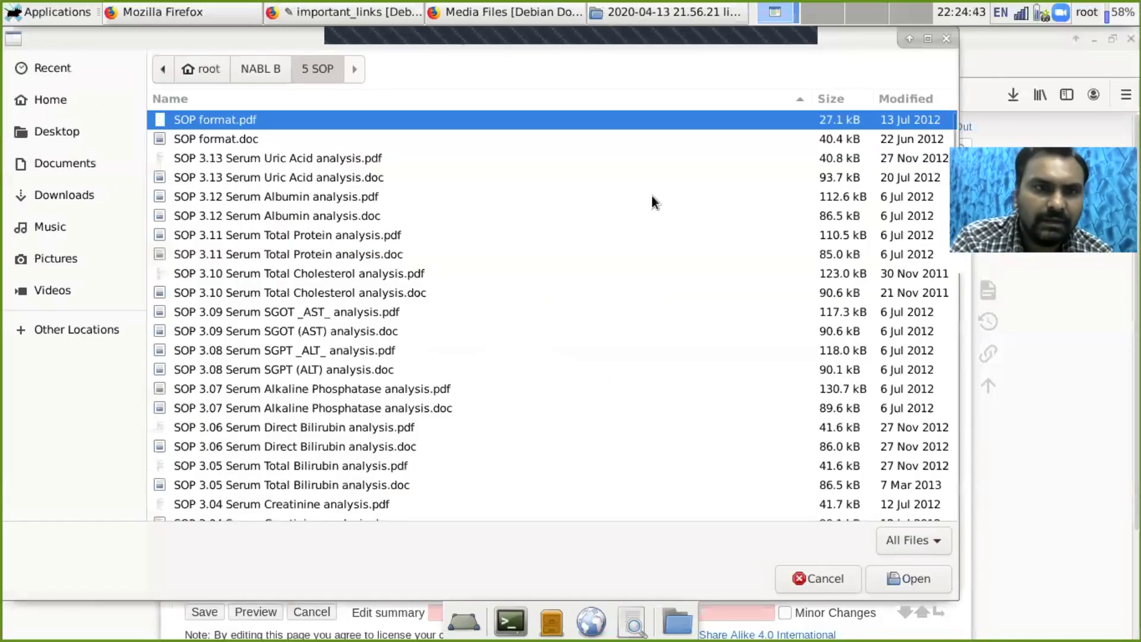
pyautogui.click(266, 62)
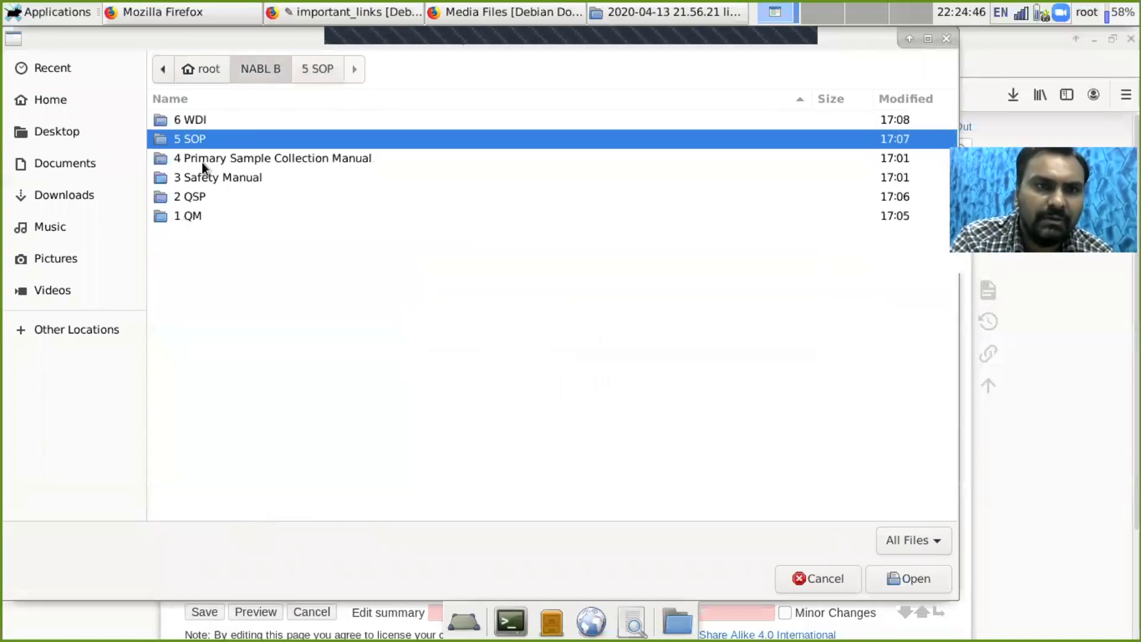
pyautogui.click(190, 217)
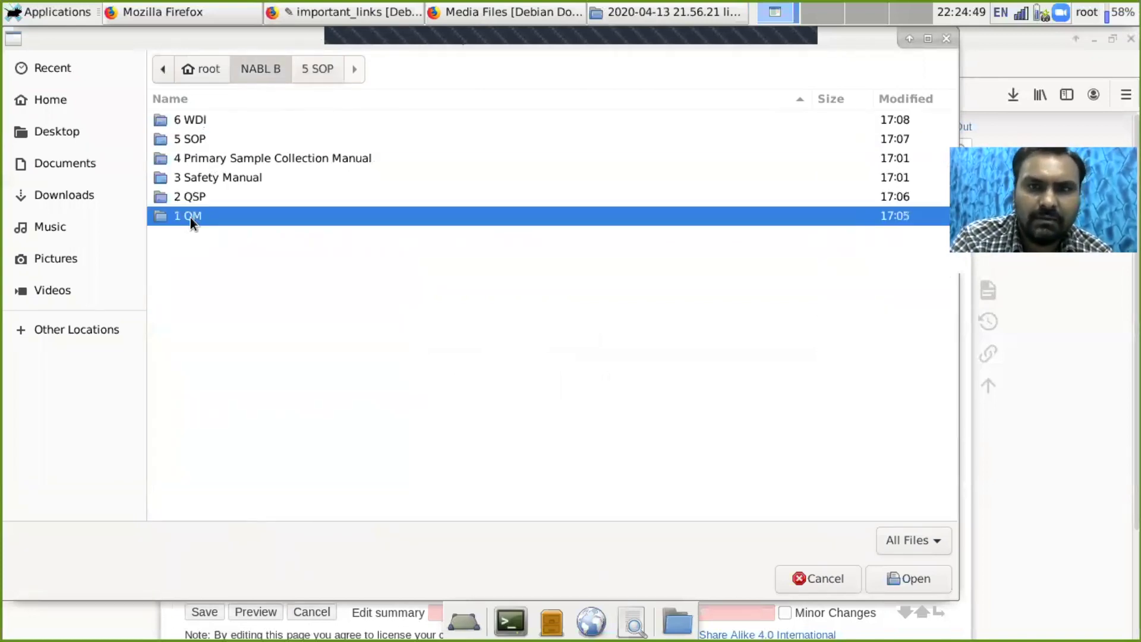
pyautogui.doubleClick(283, 218)
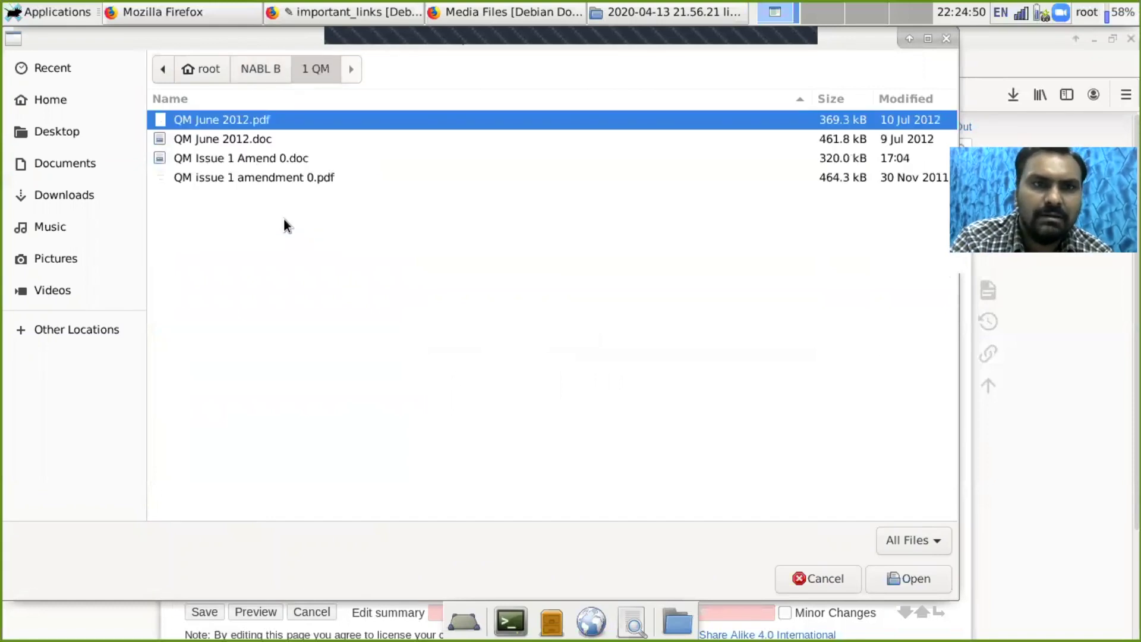
pyautogui.click(246, 159)
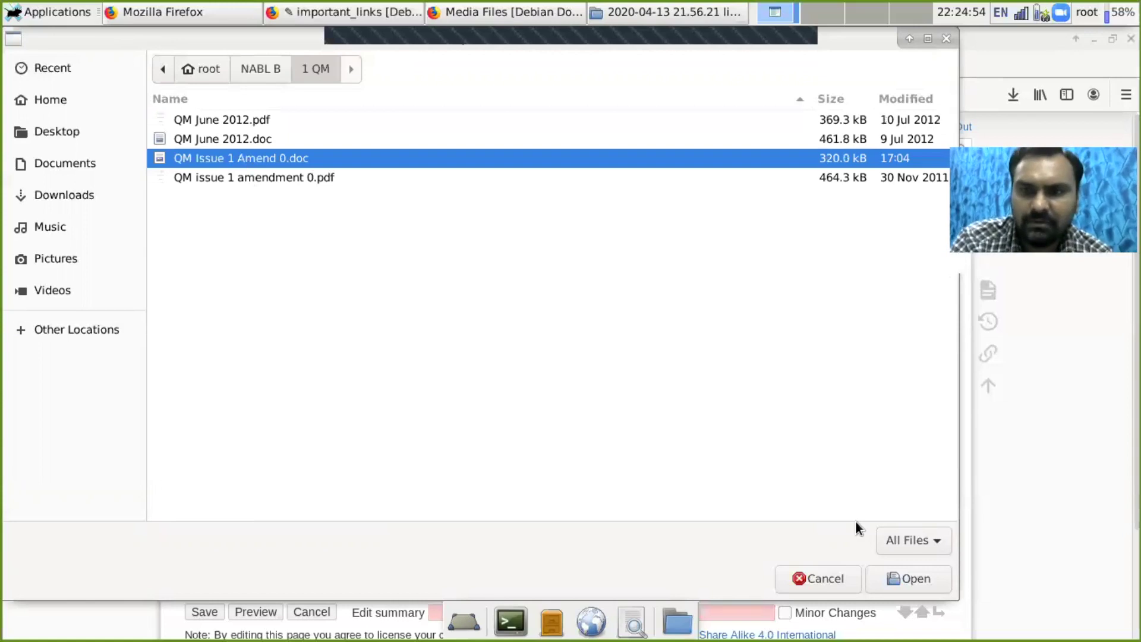
pyautogui.click(914, 577)
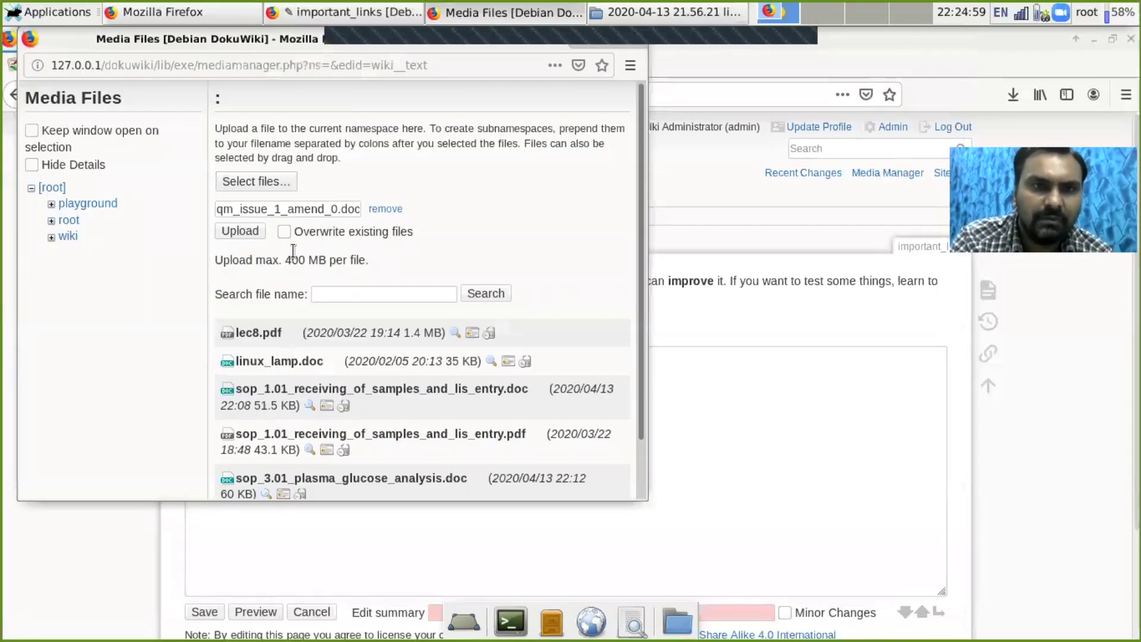
pyautogui.click(245, 232)
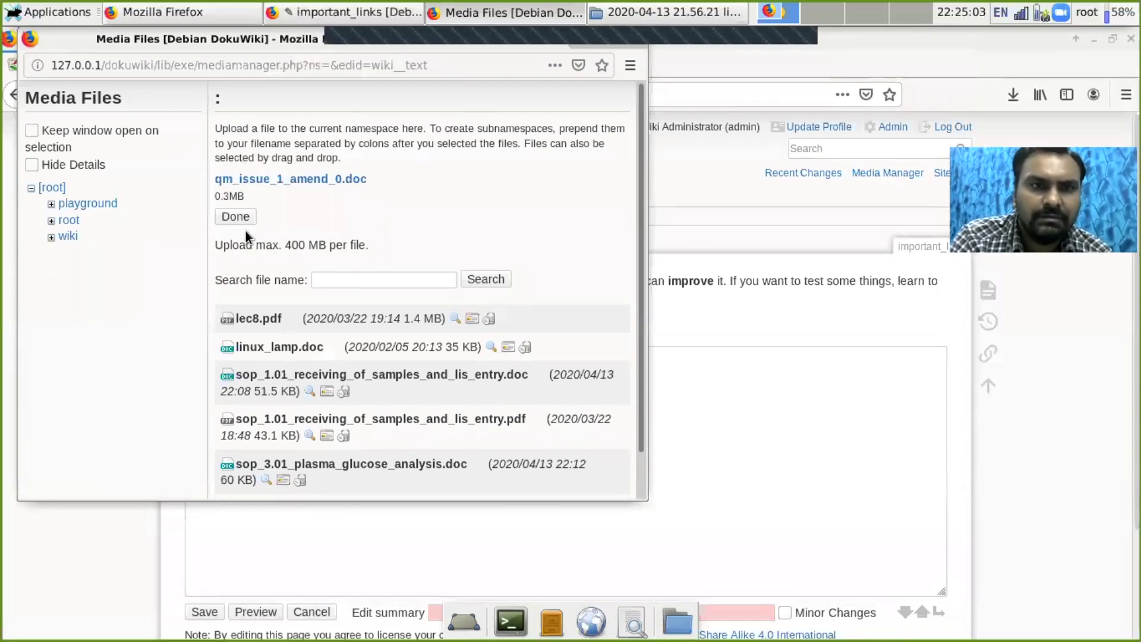
# Insert the media link for qm_issue_1_amend_0.doc into the first cell of the new row and return to the page editor.
pyautogui.click(650, 215)
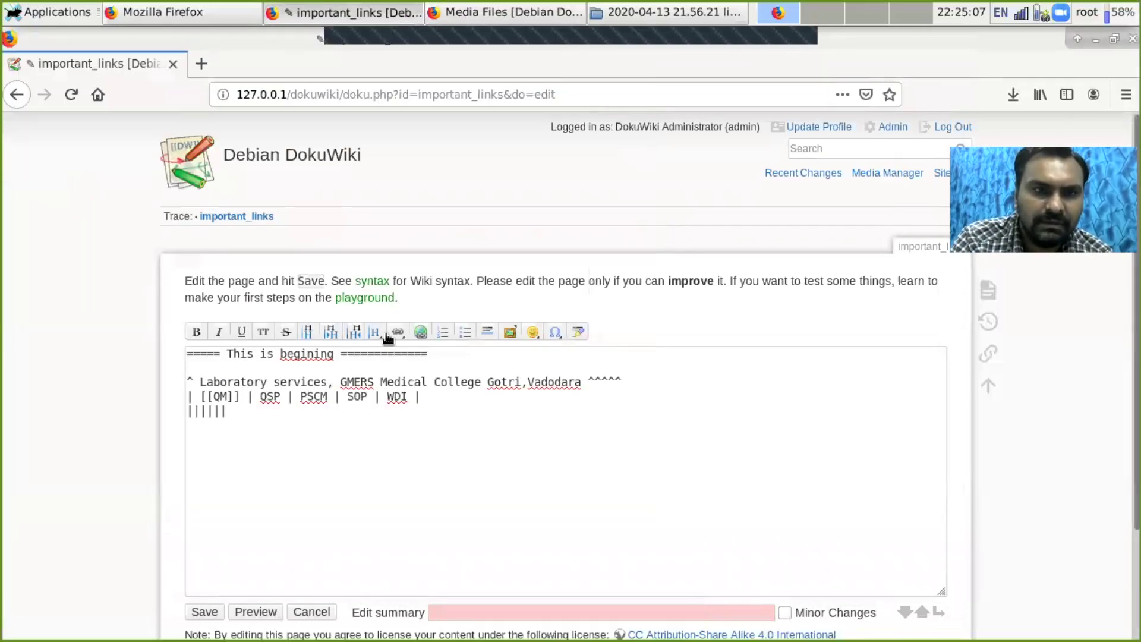
pyautogui.click(194, 413)
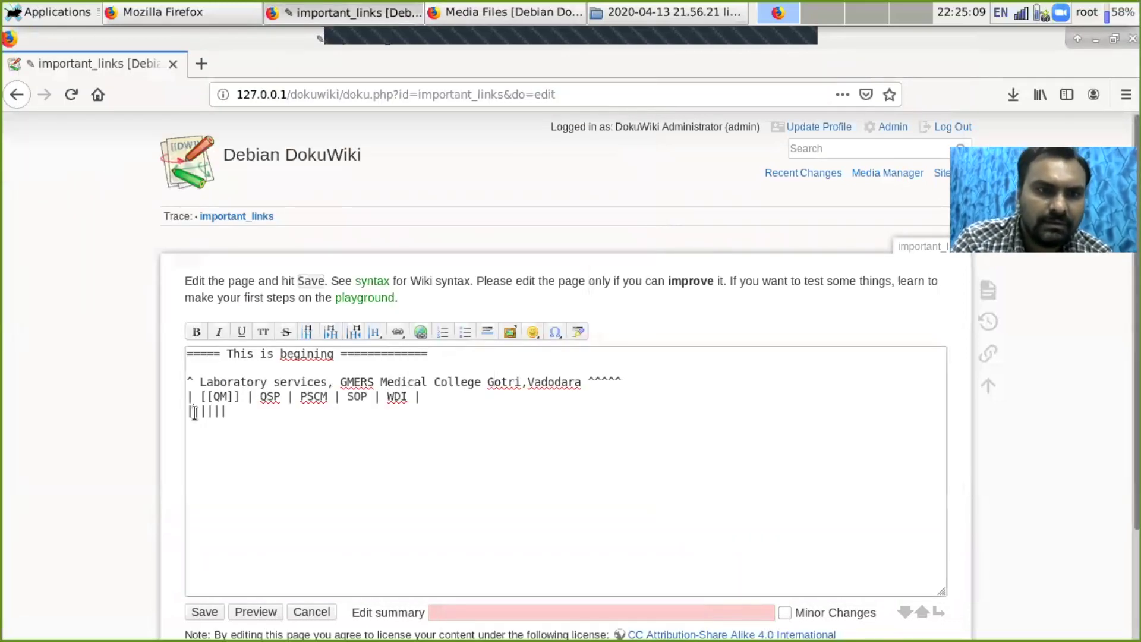
pyautogui.click(510, 331)
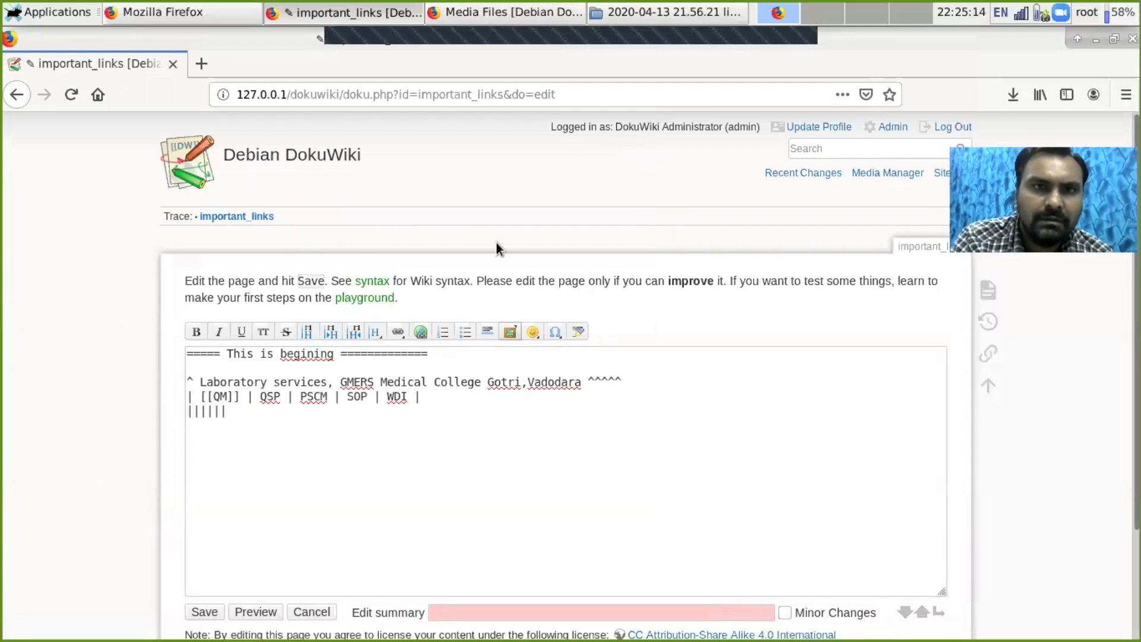
pyautogui.click(377, 18)
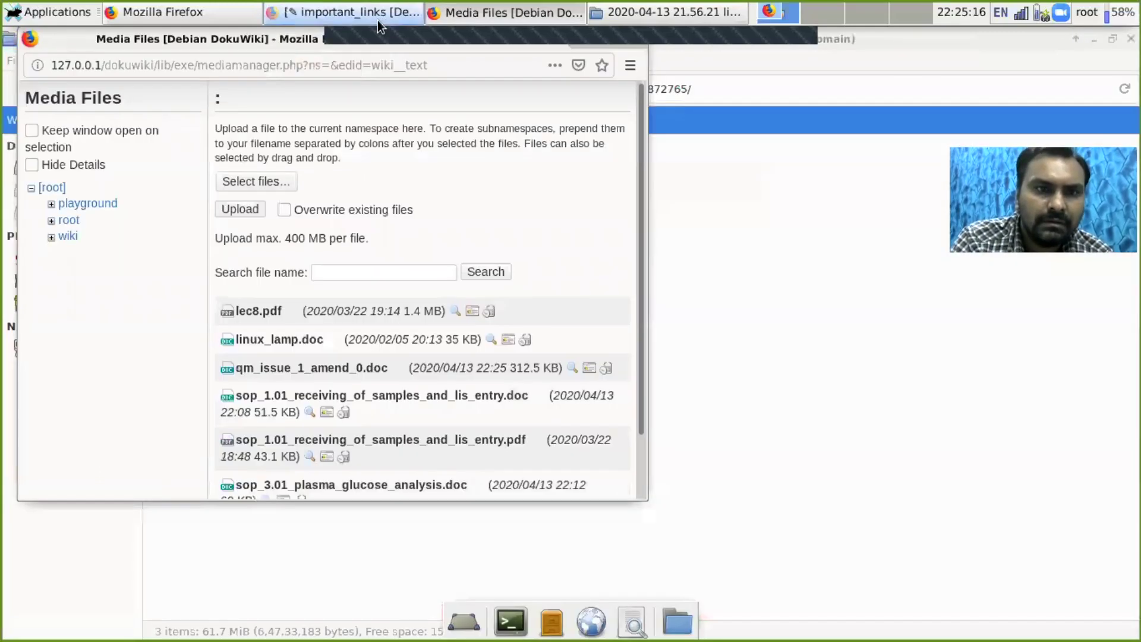
pyautogui.scroll(-1, 640, 261)
pyautogui.scroll(1, 635, 320)
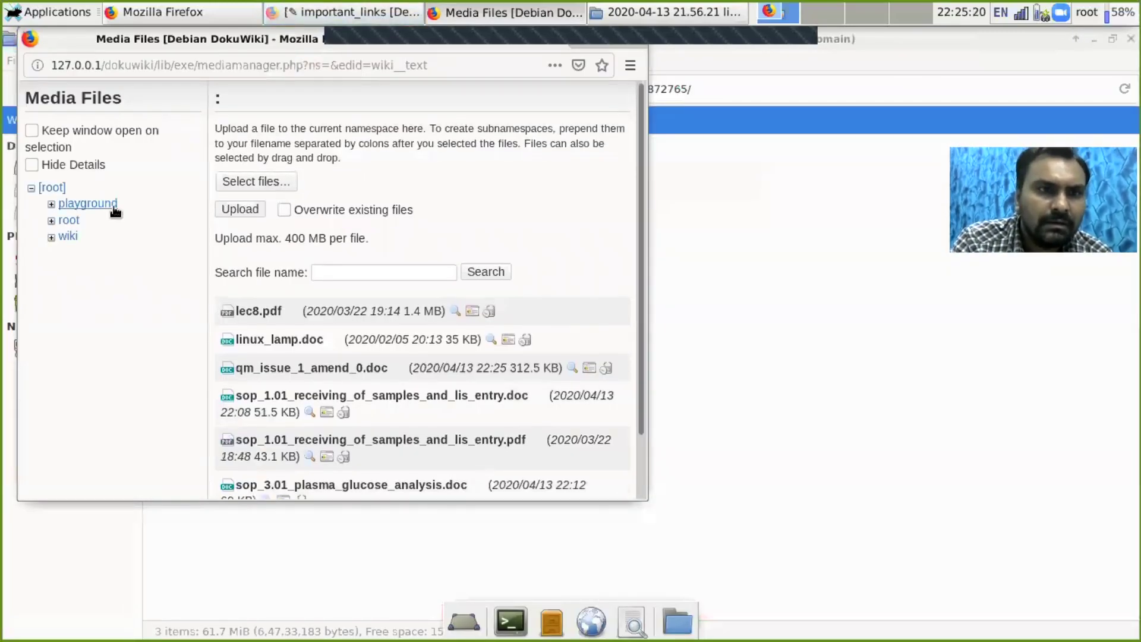
pyautogui.click(52, 188)
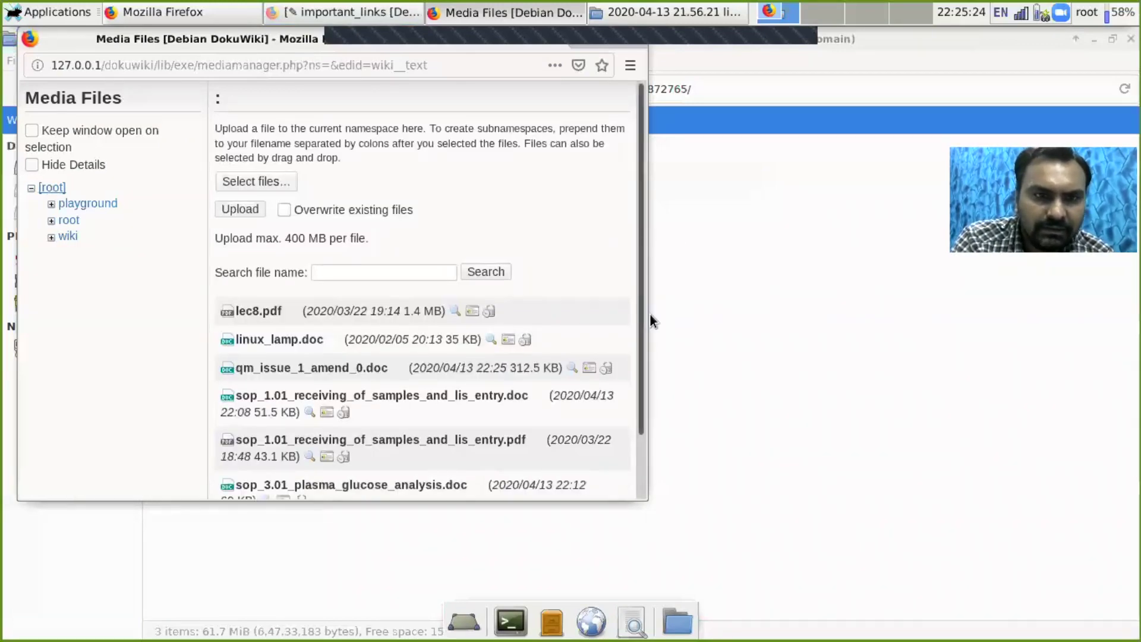
pyautogui.scroll(-1, 650, 312)
pyautogui.scroll(-1, 644, 369)
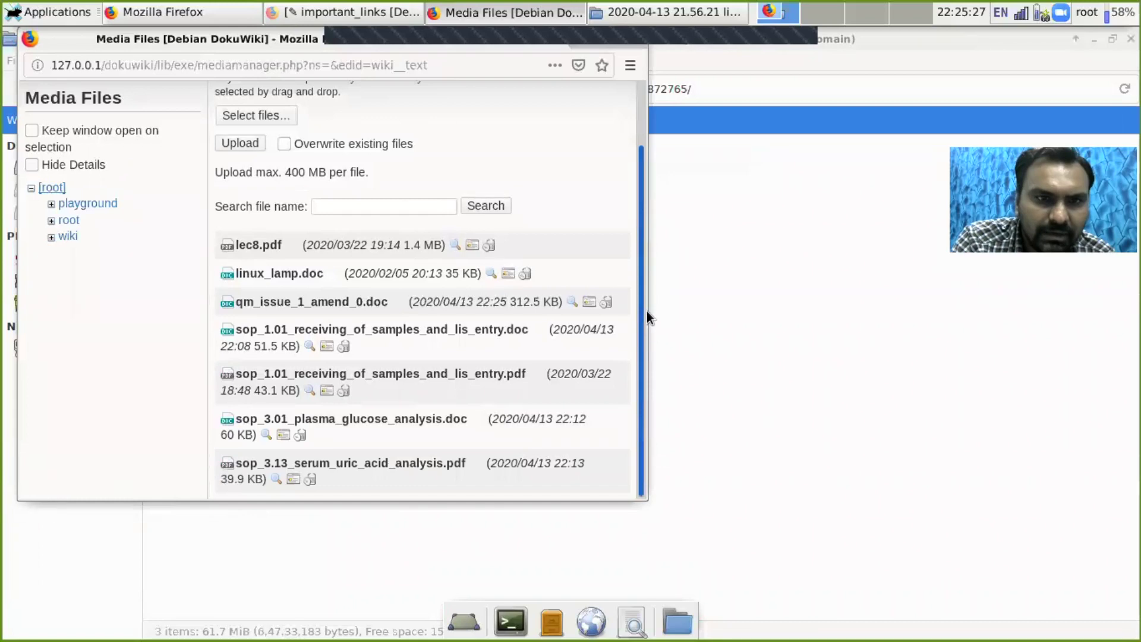
pyautogui.click(365, 304)
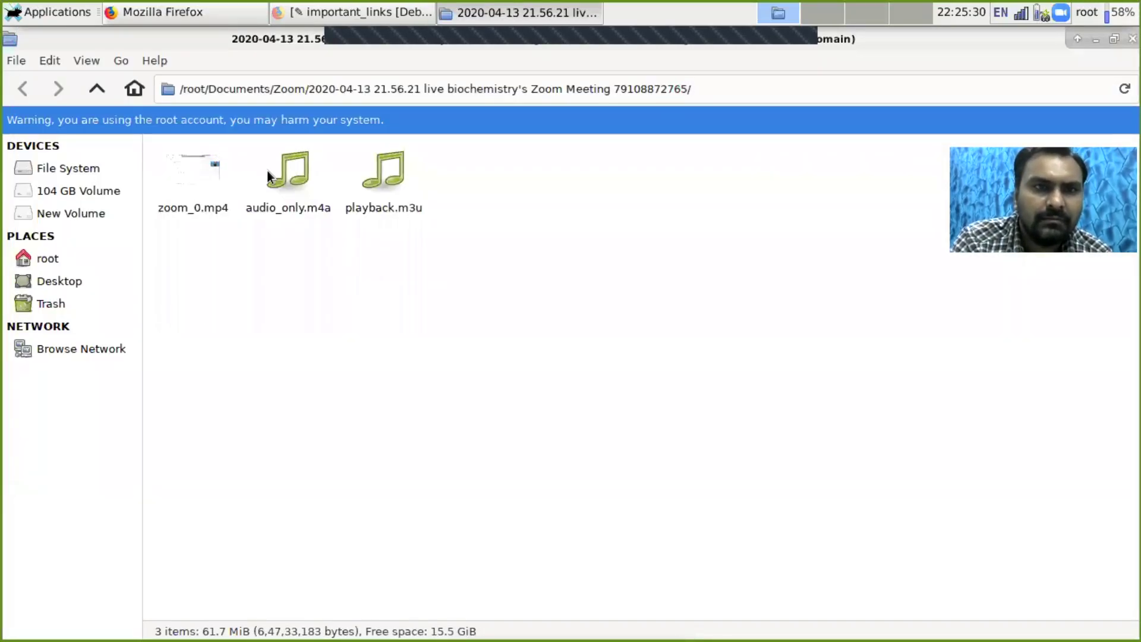
pyautogui.click(1094, 40)
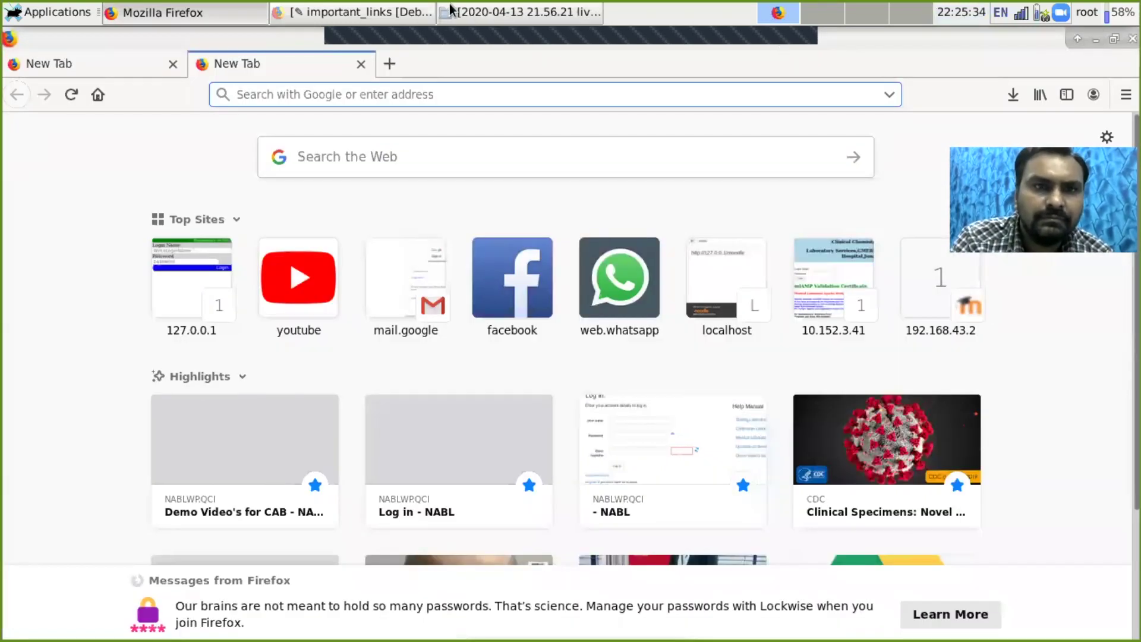
pyautogui.click(380, 12)
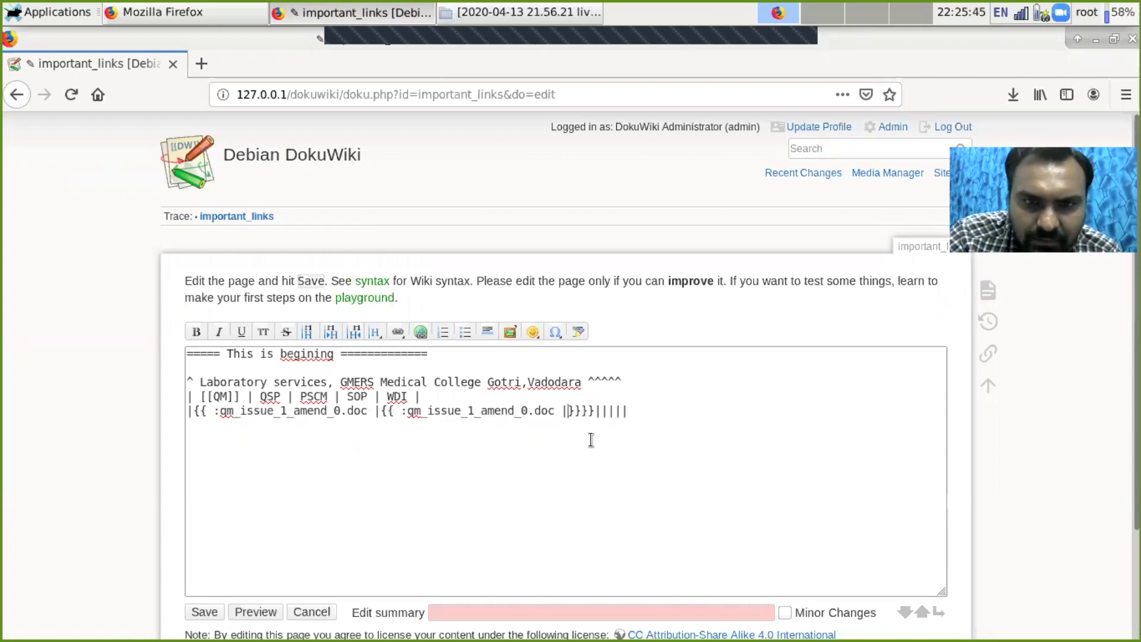
# Remove the duplicate nested media link and the extra pipe and braces, leaving only {{ :qm_issue_1_amend_0.doc}} in the first cell.
pyautogui.press('BackSpace')
pyautogui.press('BackSpace')
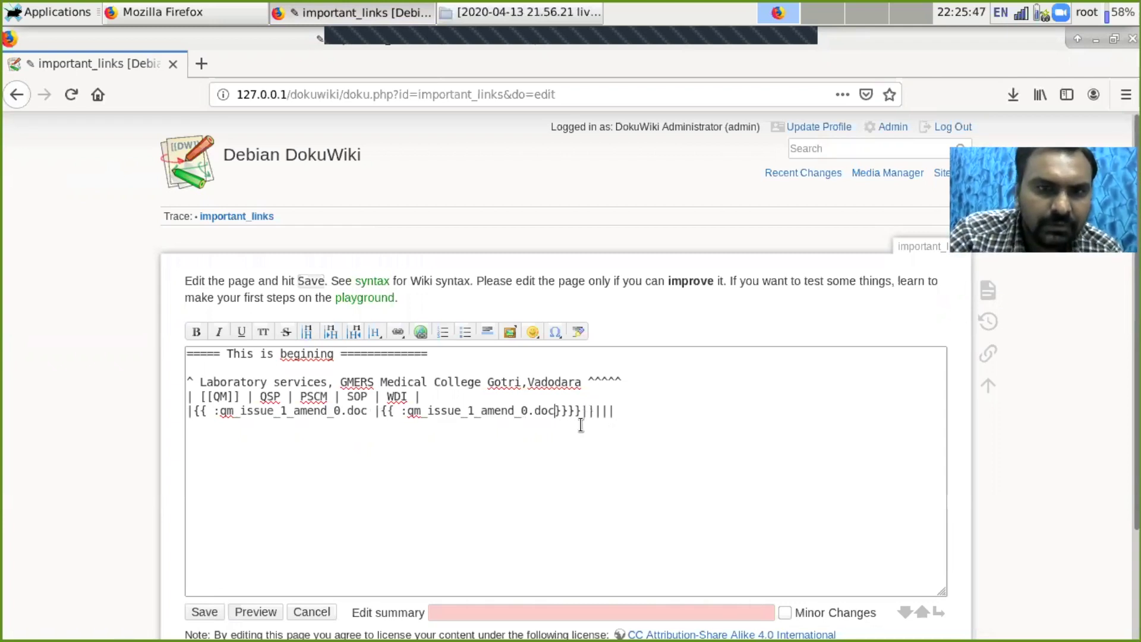
pyautogui.press('BackSpace')
pyautogui.press('BackSpace')
pyautogui.press('BackSpace')
pyautogui.press('BackSpace')
pyautogui.press('BackSpace')
pyautogui.press('BackSpace')
pyautogui.press('BackSpace')
pyautogui.press('BackSpace')
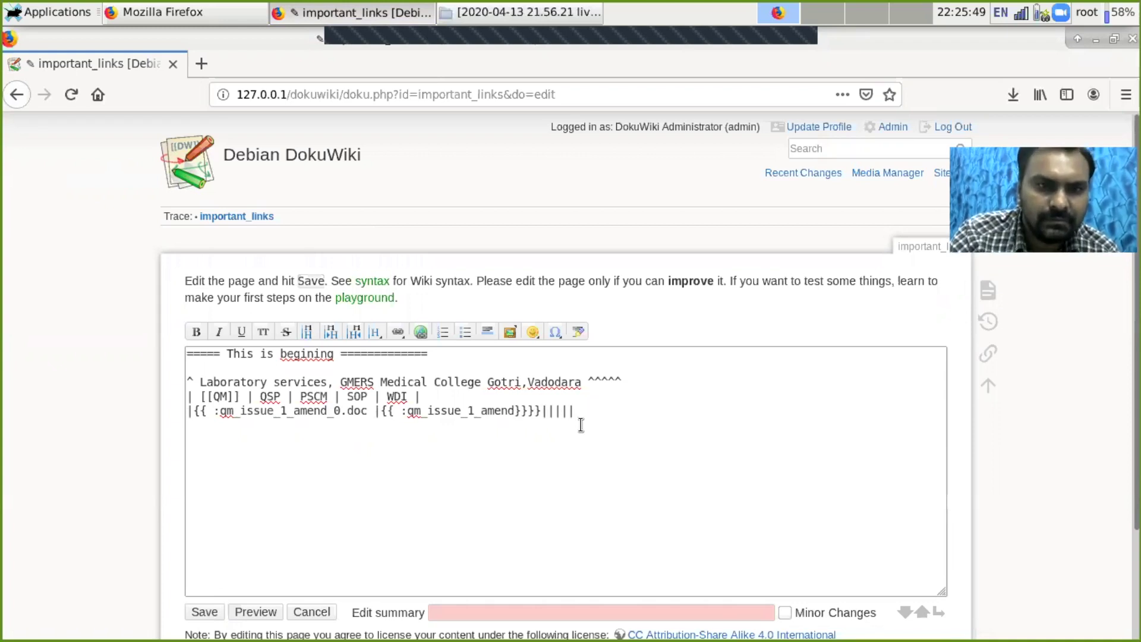
pyautogui.press('BackSpace')
pyautogui.press('BackSpace')
pyautogui.press('BackSpace')
pyautogui.press('BackSpace')
pyautogui.press('BackSpace')
pyautogui.press('BackSpace')
pyautogui.press('BackSpace')
pyautogui.press('BackSpace')
pyautogui.press('BackSpace')
pyautogui.press('BackSpace')
pyautogui.press('BackSpace')
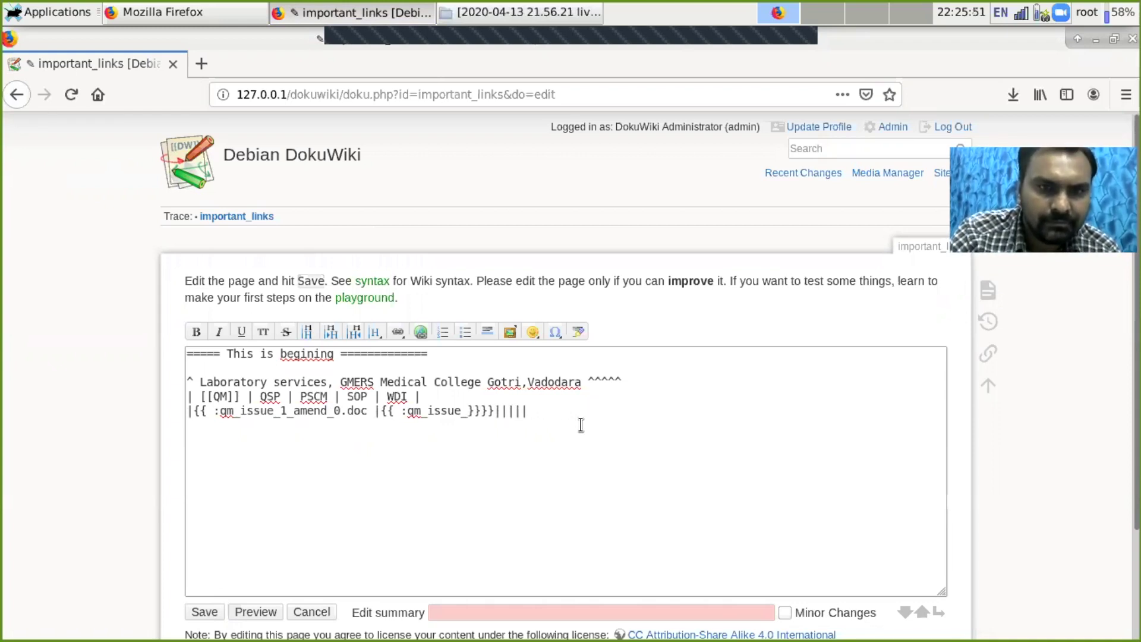
pyautogui.press('BackSpace')
pyautogui.press('BackSpace')
pyautogui.press('BackSpace')
pyautogui.press('BackSpace')
pyautogui.press('BackSpace')
pyautogui.press('BackSpace')
pyautogui.press('BackSpace')
pyautogui.press('BackSpace')
pyautogui.press('BackSpace')
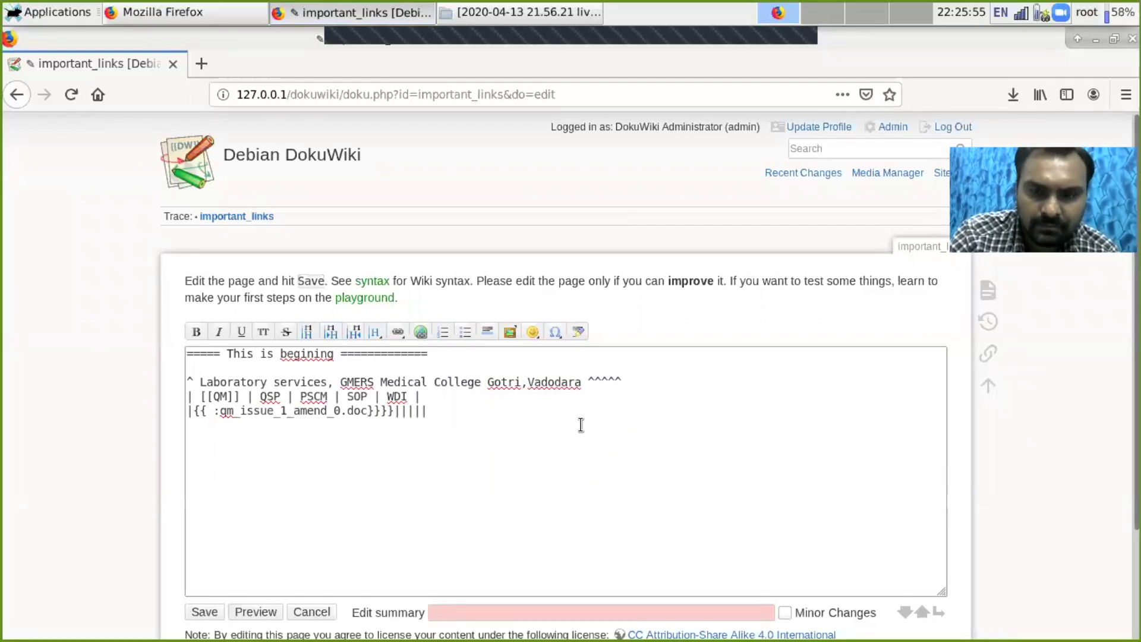
pyautogui.press('Delete')
pyautogui.press('Delete')
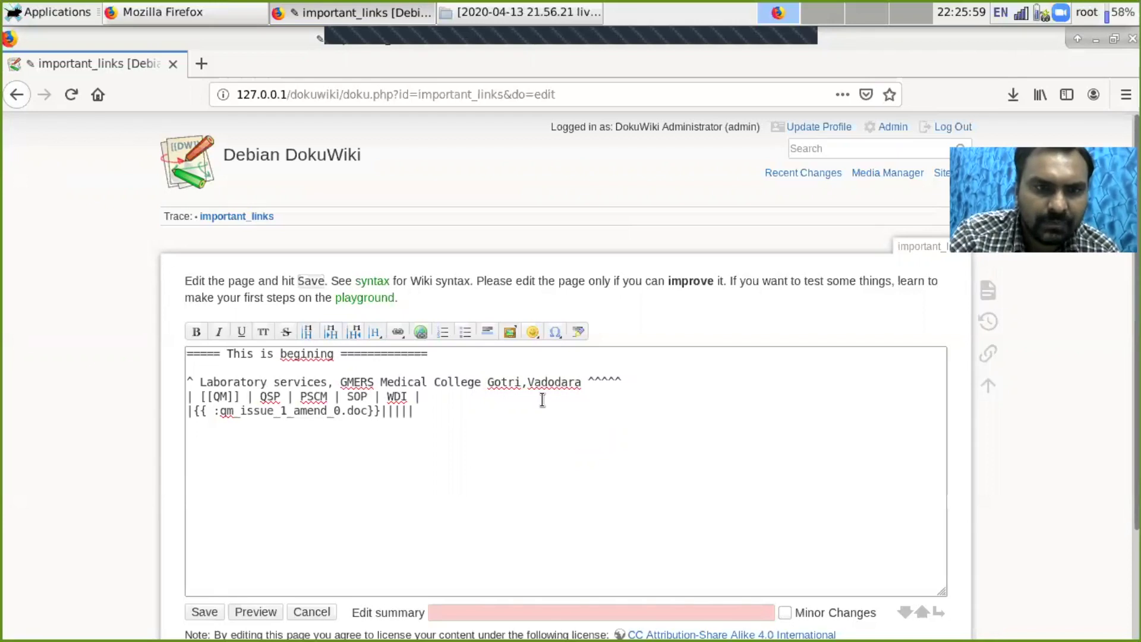
# Save the important_links page and open its qm_issue_1_amend_0.doc link in LibreOffice Writer, discarding the pending document recovery.
pyautogui.click(203, 618)
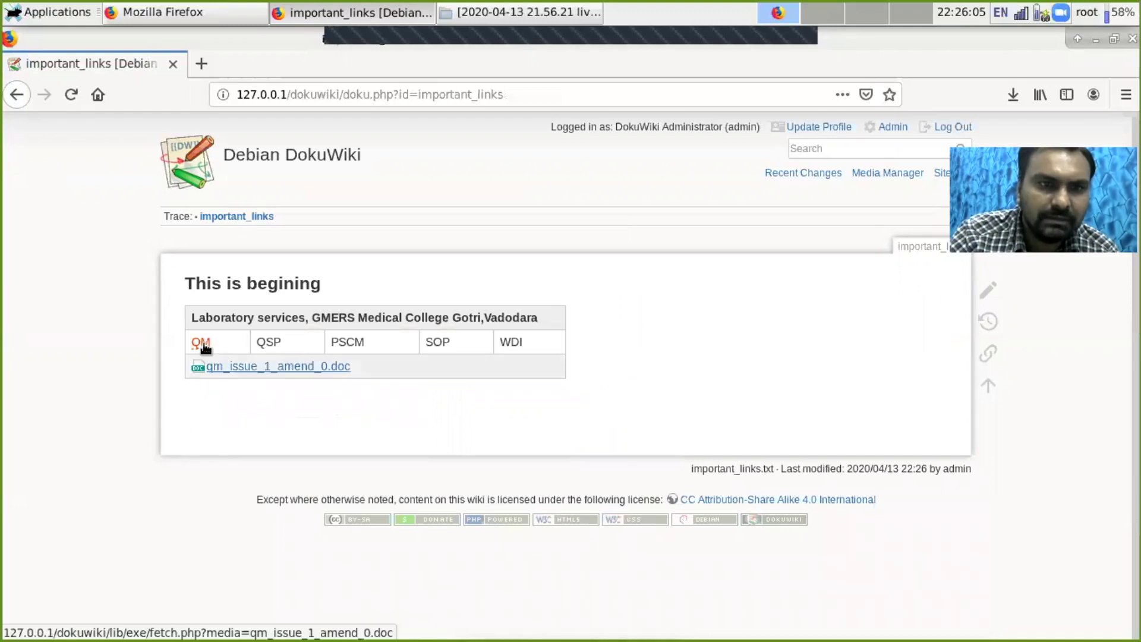
pyautogui.click(235, 369)
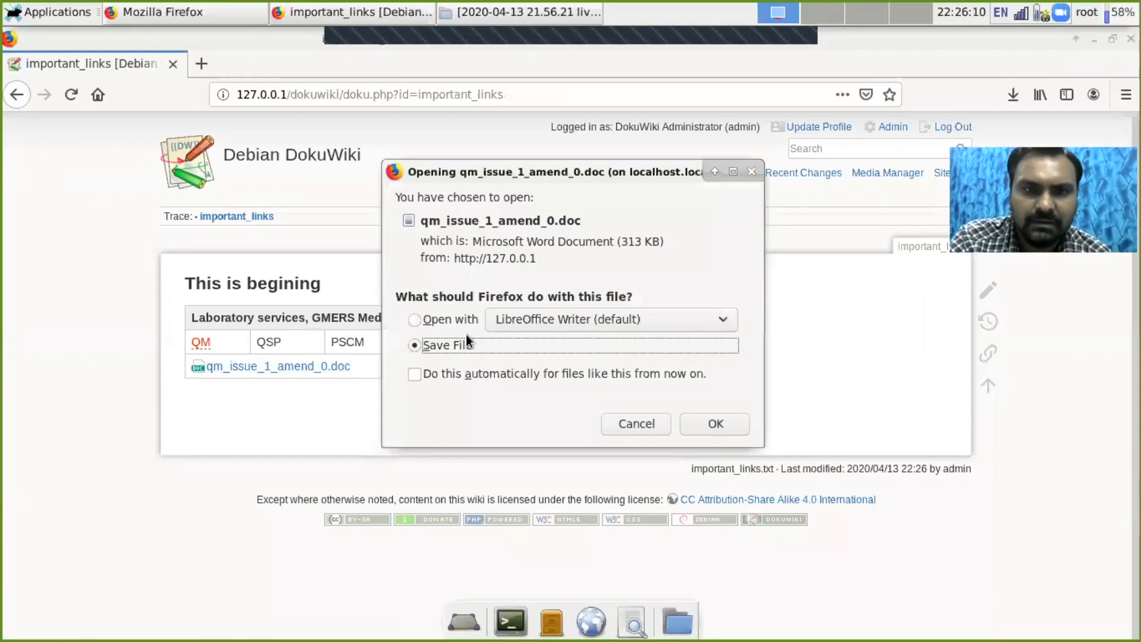
pyautogui.click(419, 322)
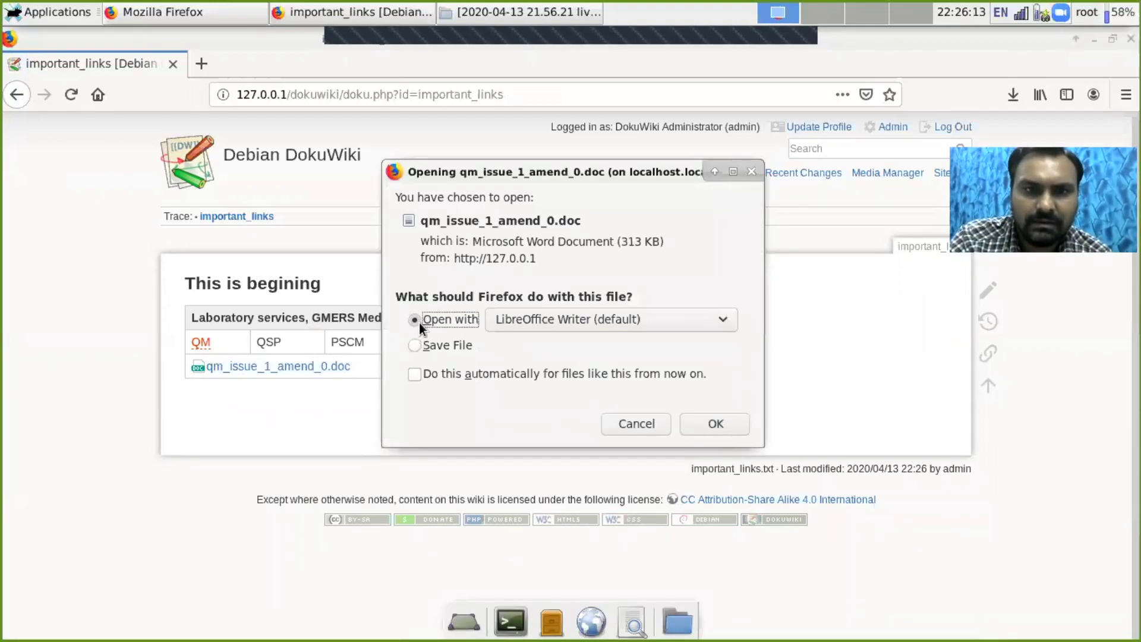
pyautogui.click(715, 423)
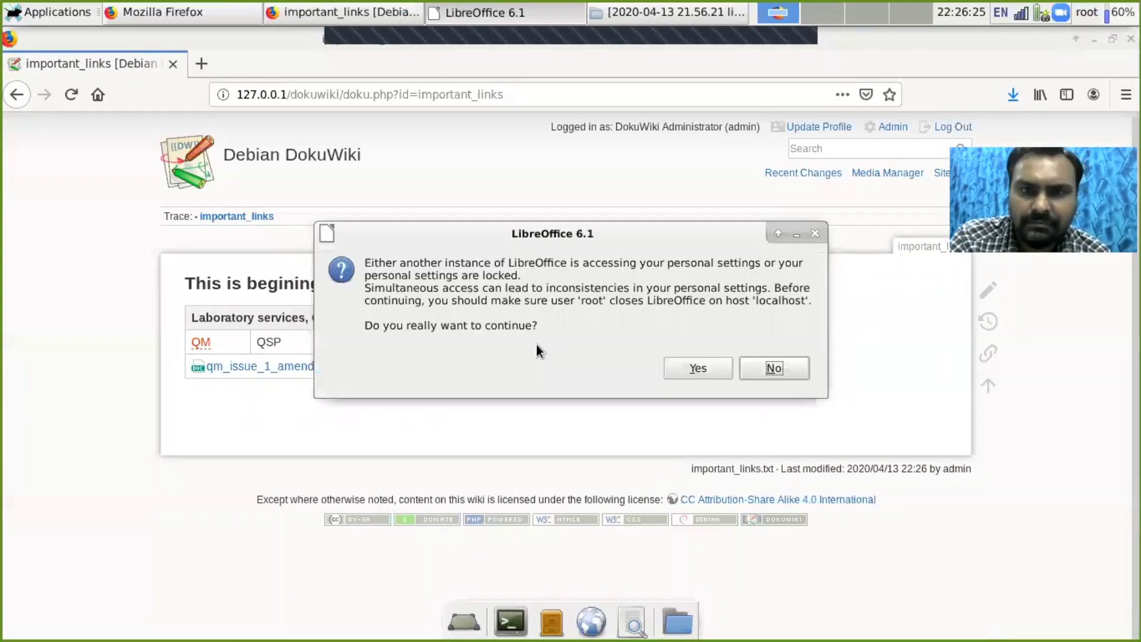
pyautogui.click(696, 369)
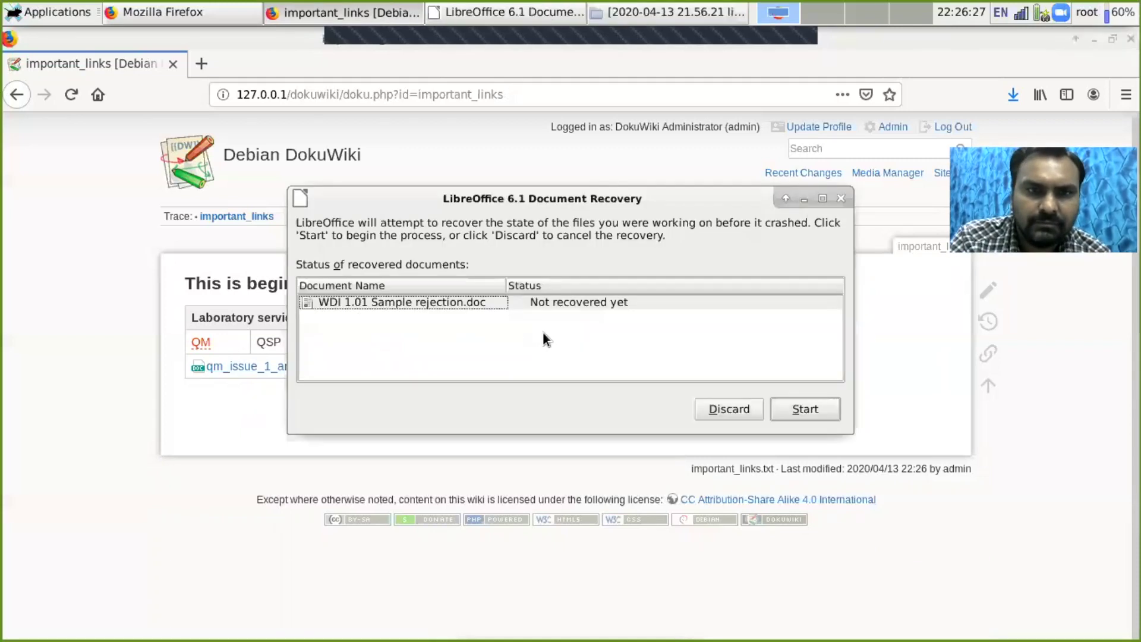
pyautogui.click(748, 406)
pyautogui.click(701, 344)
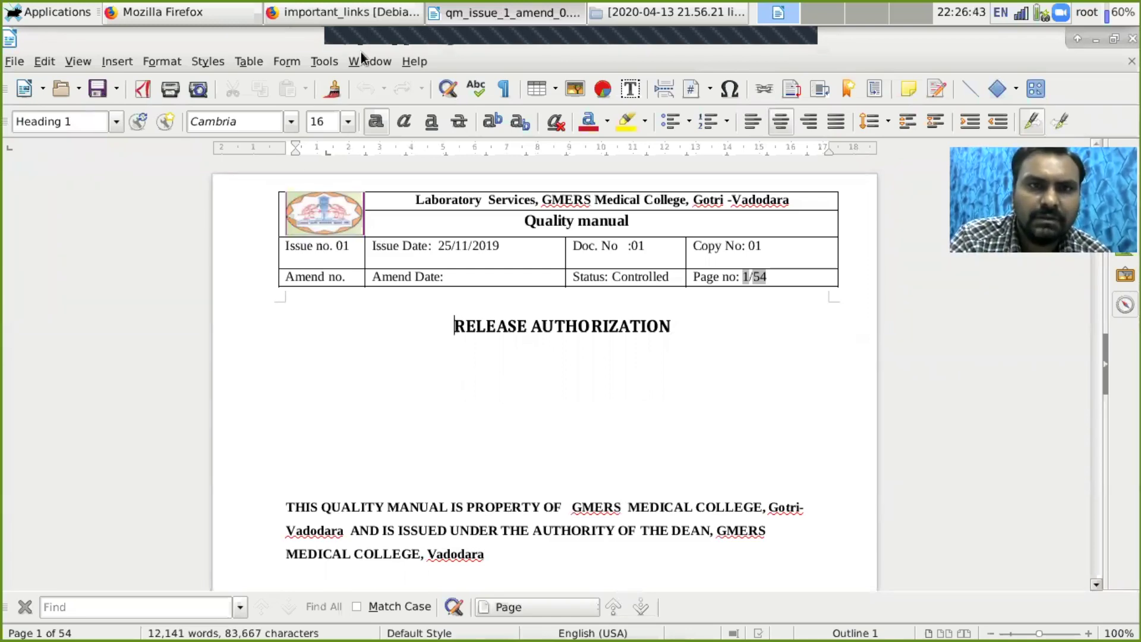
pyautogui.click(380, 8)
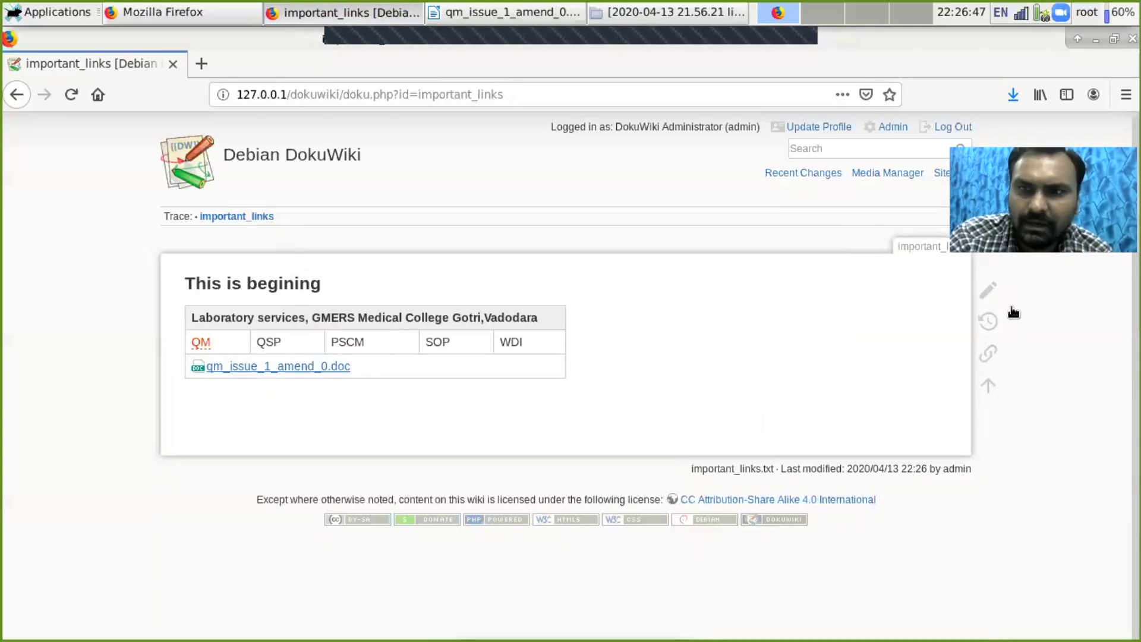
# Upload "QSP issue 1 amendment 0.doc" from the "2 QSP" folder of NABL B to the wiki's root media namespace.
pyautogui.click(988, 290)
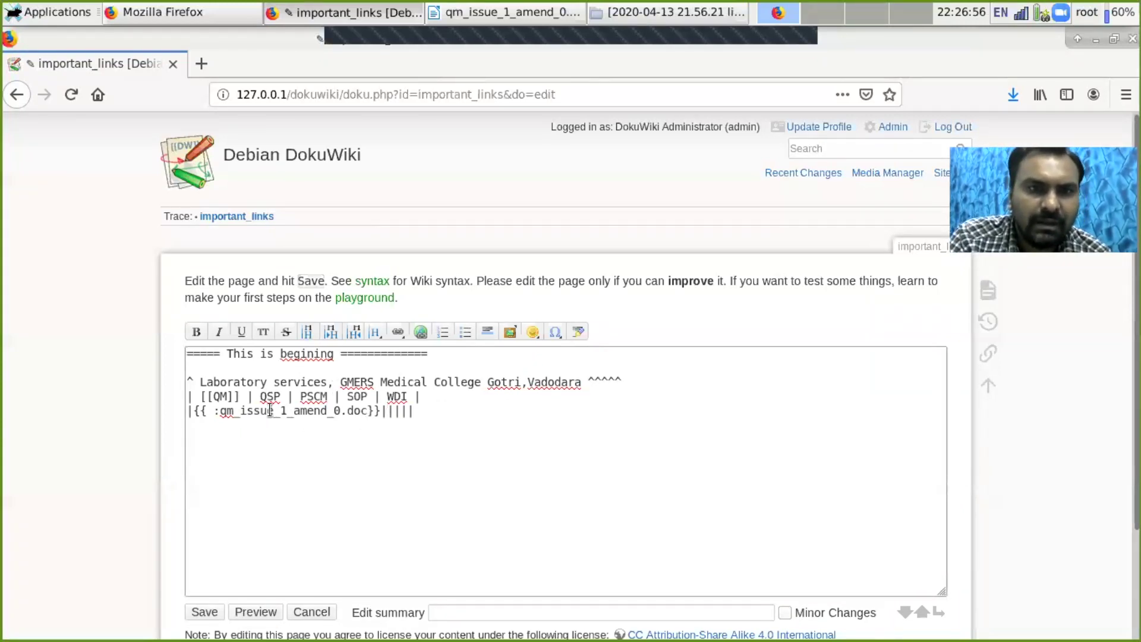
pyautogui.click(509, 334)
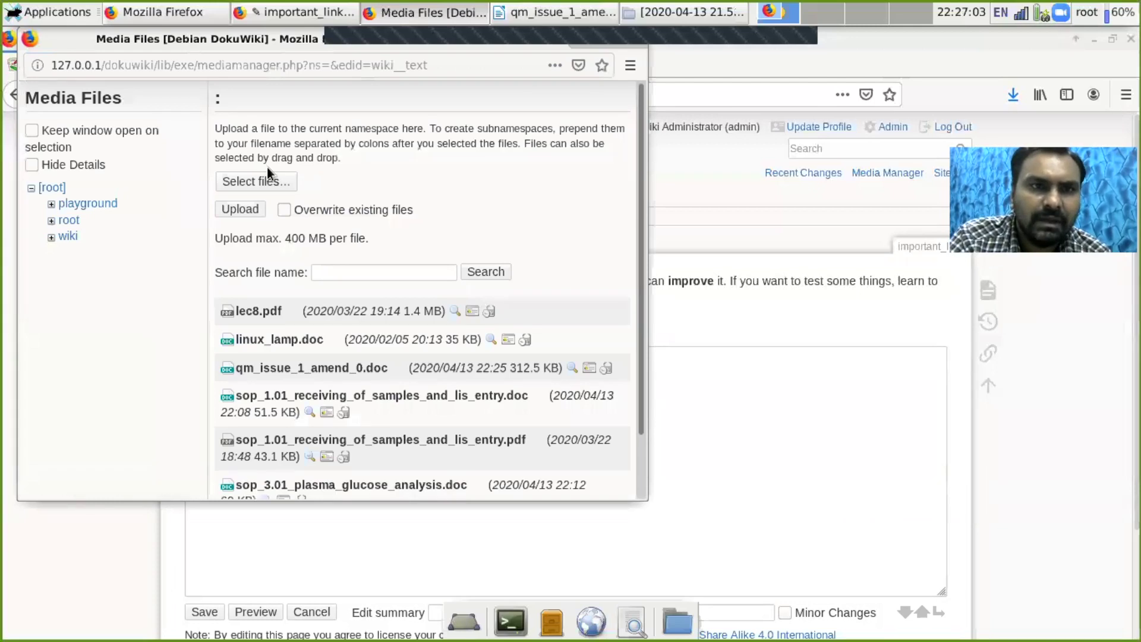
pyautogui.click(257, 181)
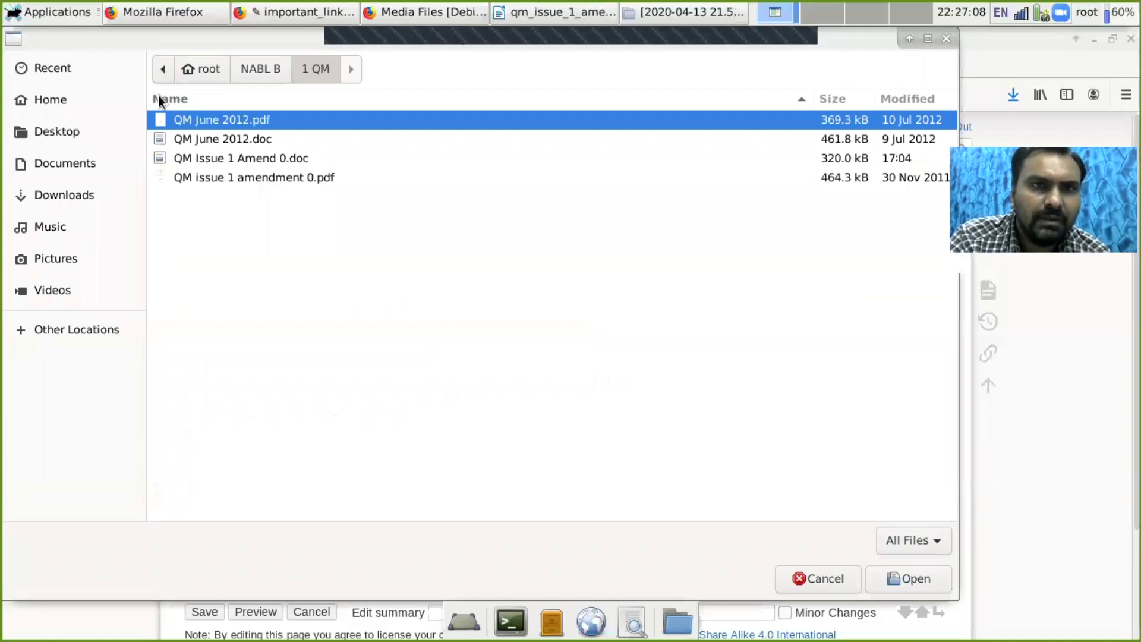
pyautogui.click(257, 68)
pyautogui.click(201, 200)
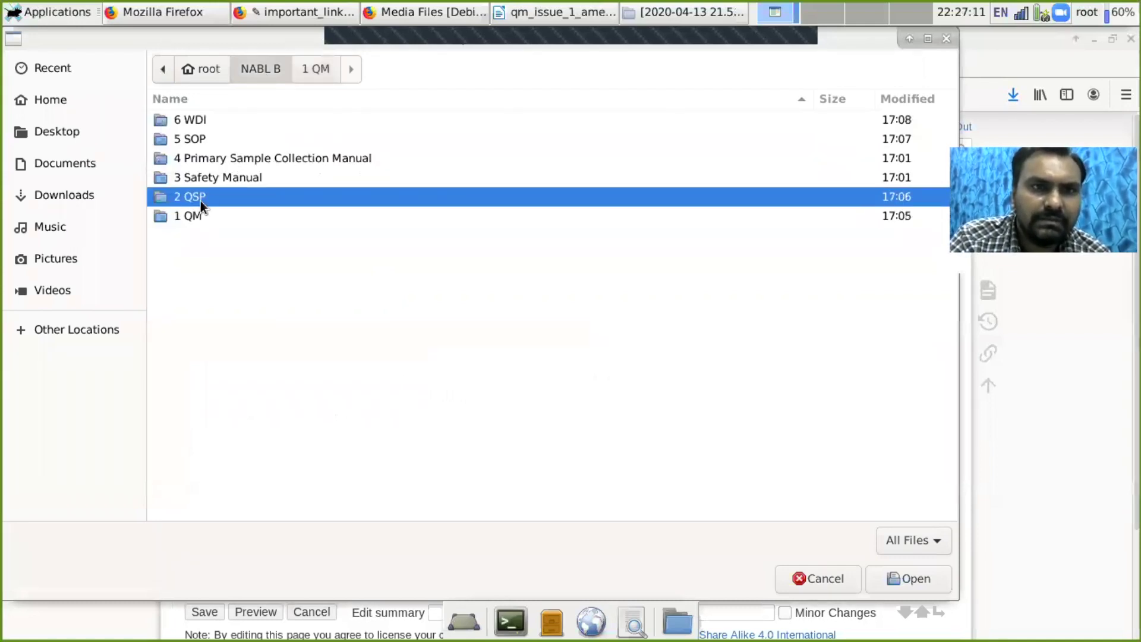
pyautogui.doubleClick(207, 202)
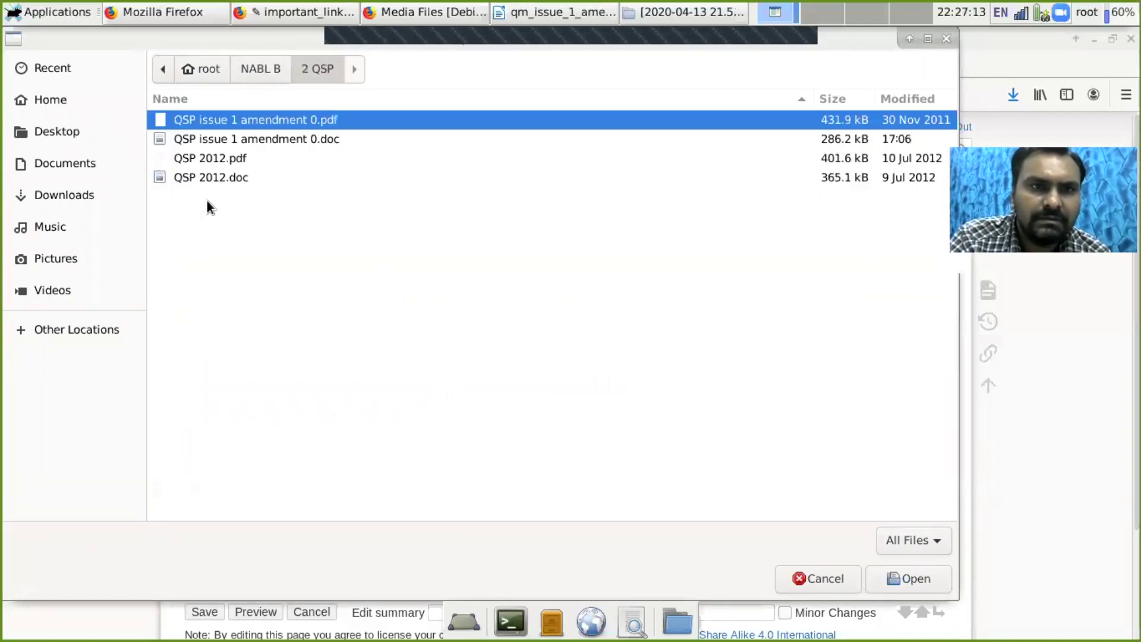
pyautogui.click(247, 139)
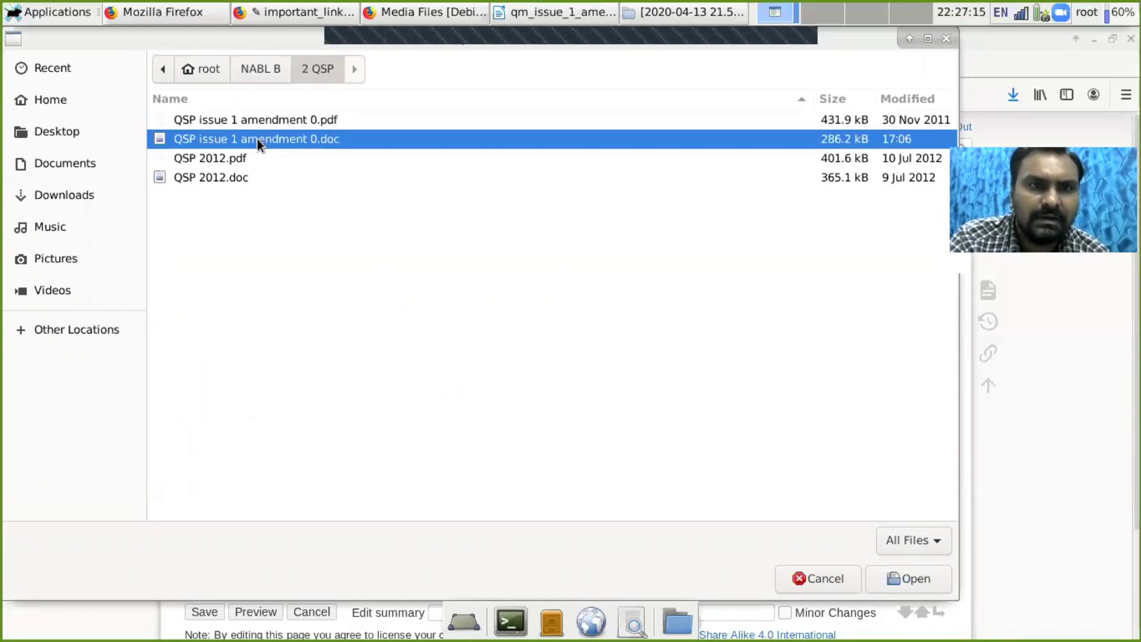
pyautogui.click(917, 570)
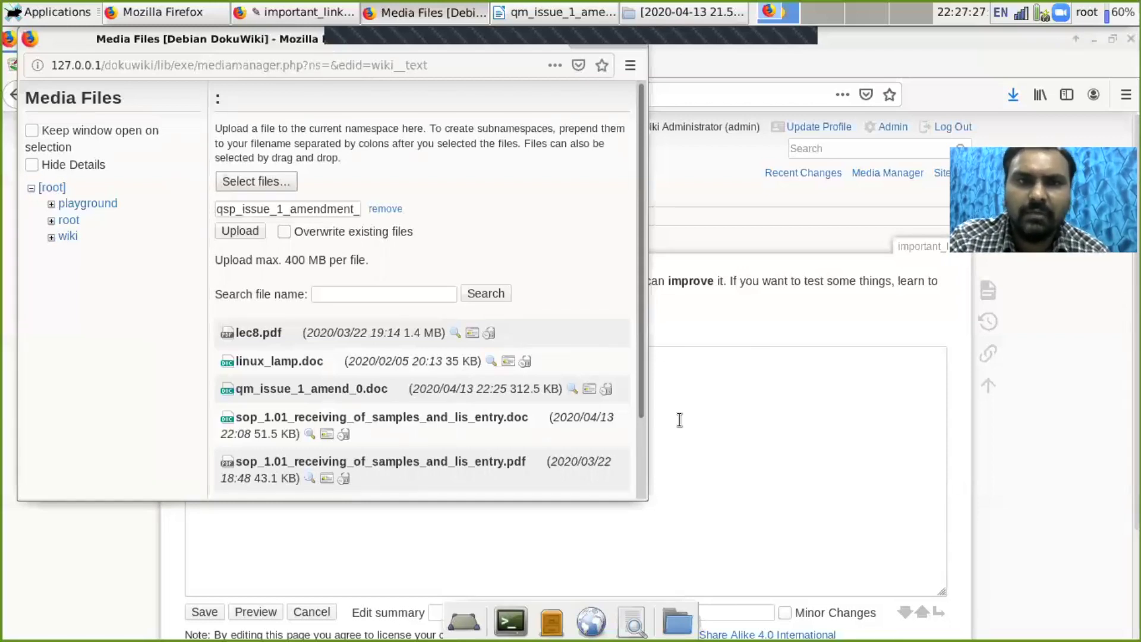
pyautogui.click(247, 232)
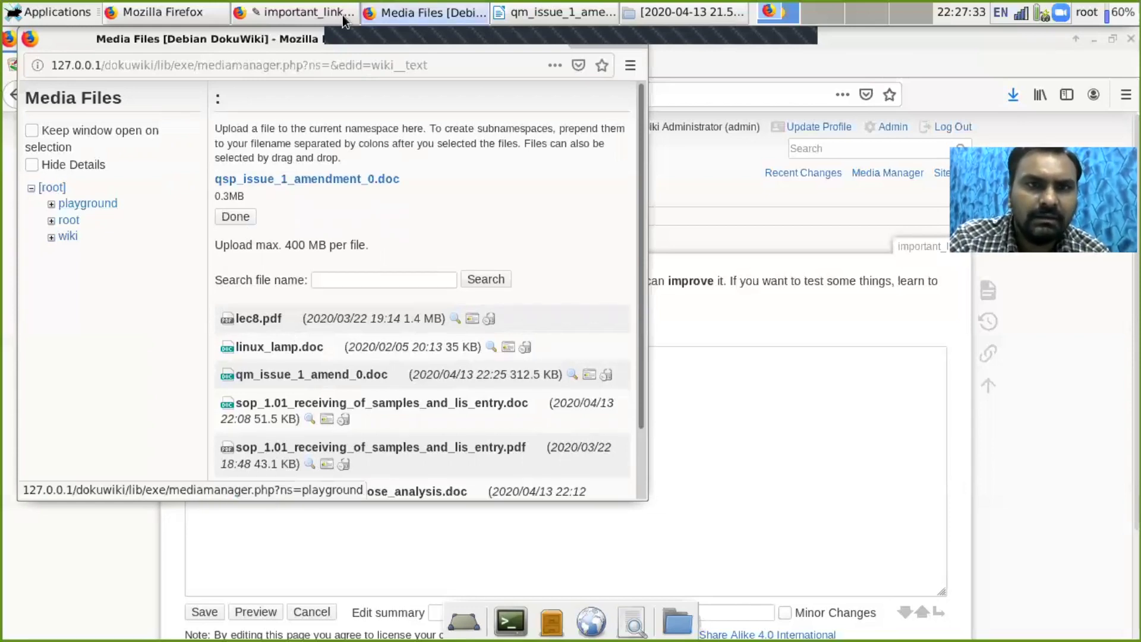
# Insert the media link for qsp_issue_1_amendment_0.doc into the second cell of the document row and return to the page editor.
pyautogui.click(280, 11)
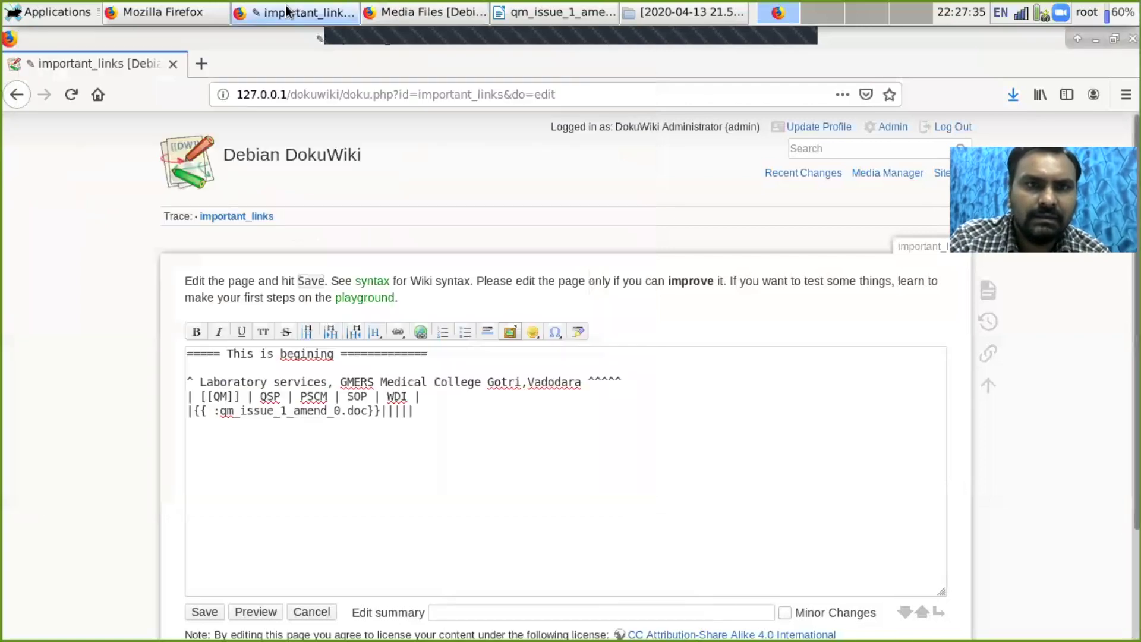
pyautogui.click(510, 334)
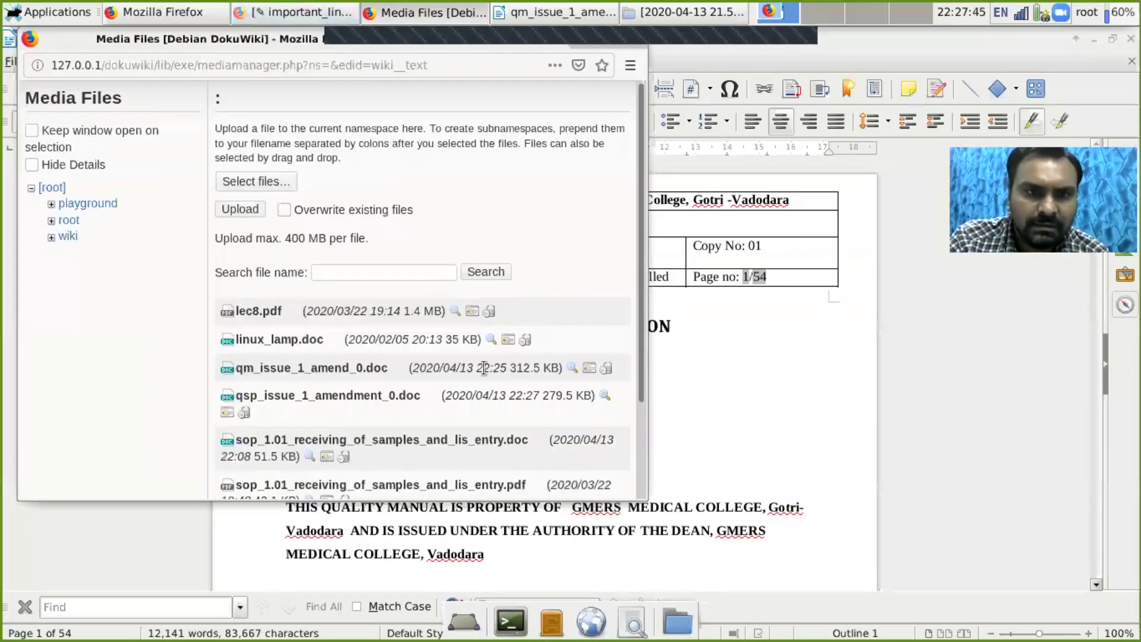
pyautogui.click(232, 401)
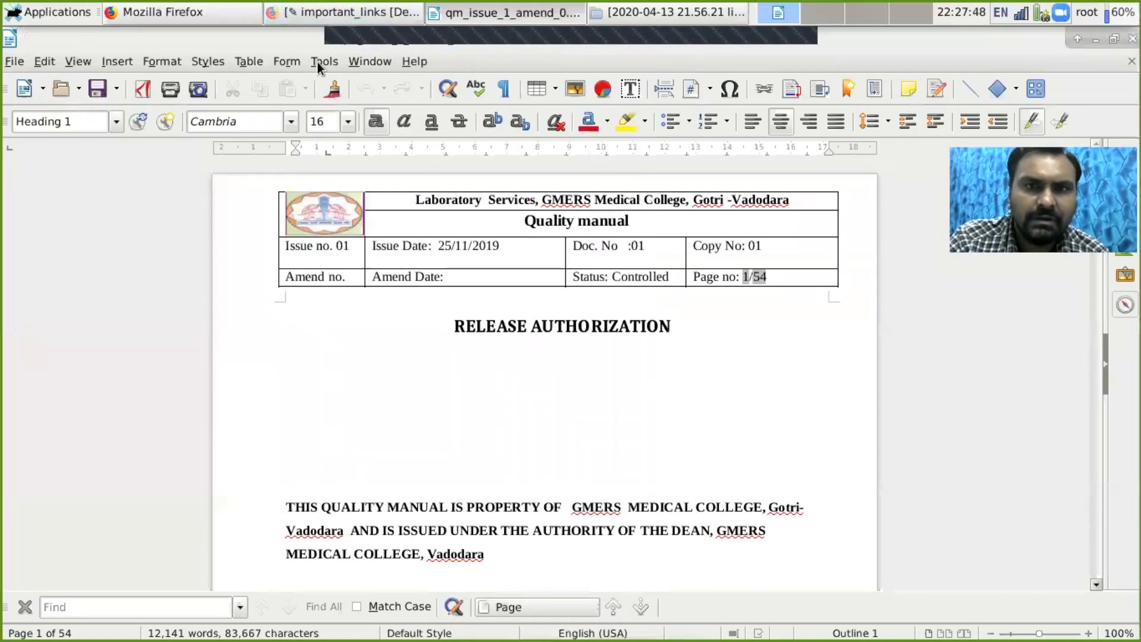
pyautogui.click(343, 12)
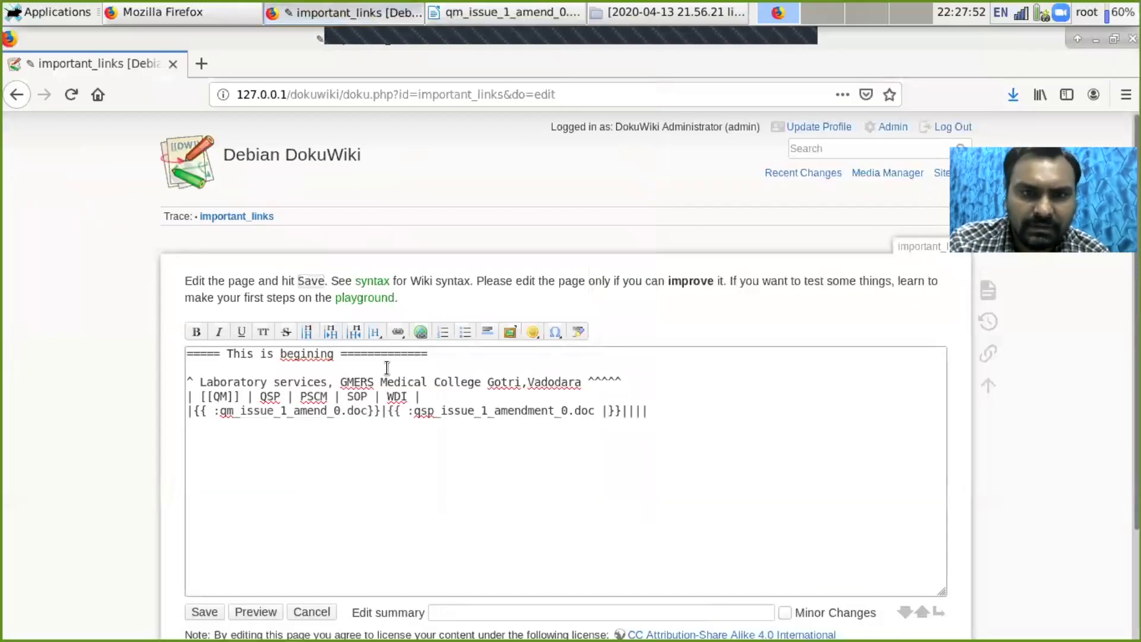
# Remove the extra pipe inside the qsp_issue_1_amendment_0.doc link and save the page.
pyautogui.click(611, 414)
pyautogui.press('BackSpace')
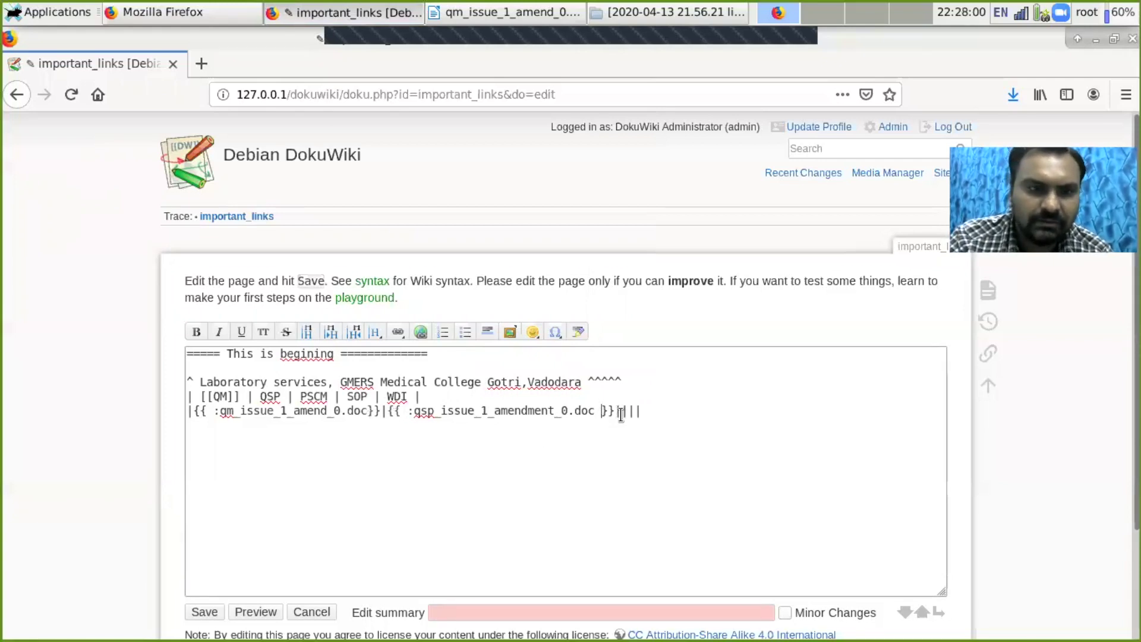
pyautogui.click(204, 612)
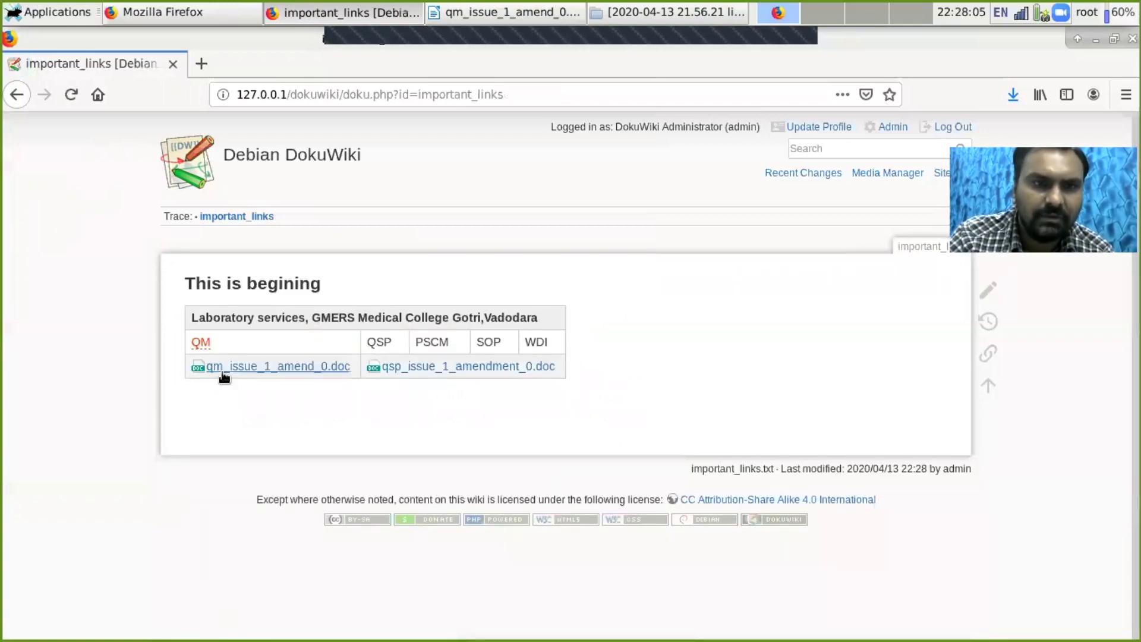
pyautogui.click(492, 8)
pyautogui.click(353, 12)
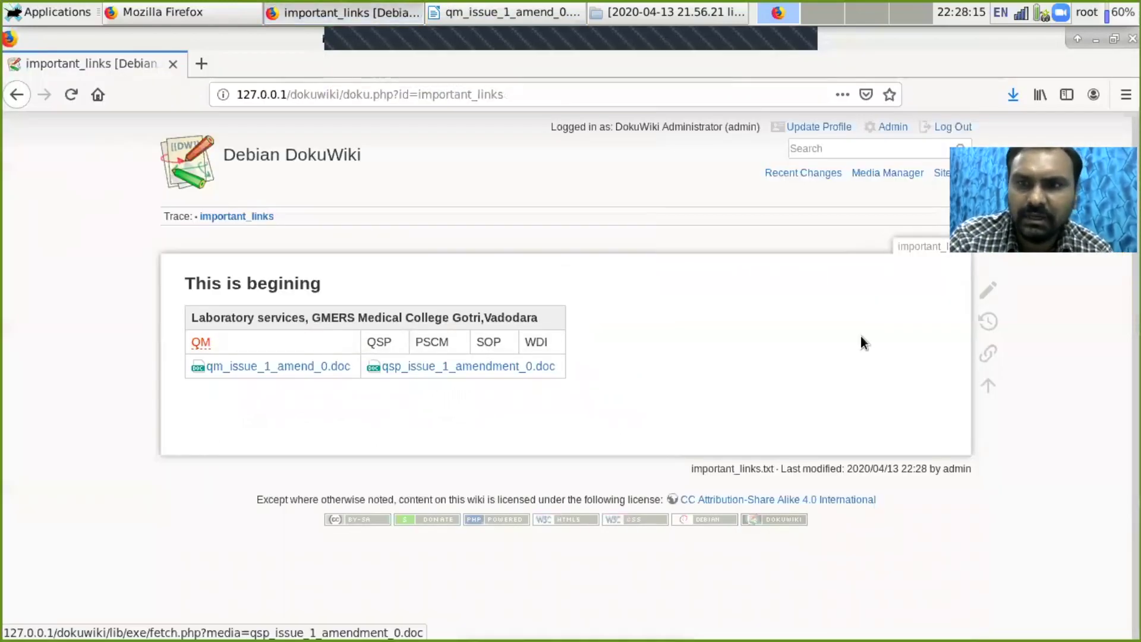
# Reopen the page for editing and upload "Primary Sample Collection Manual issue 1 amendment (2).doc" from NABL B's "4 Primary Sample Collection Manual" folder to the root media namespace.
pyautogui.click(988, 291)
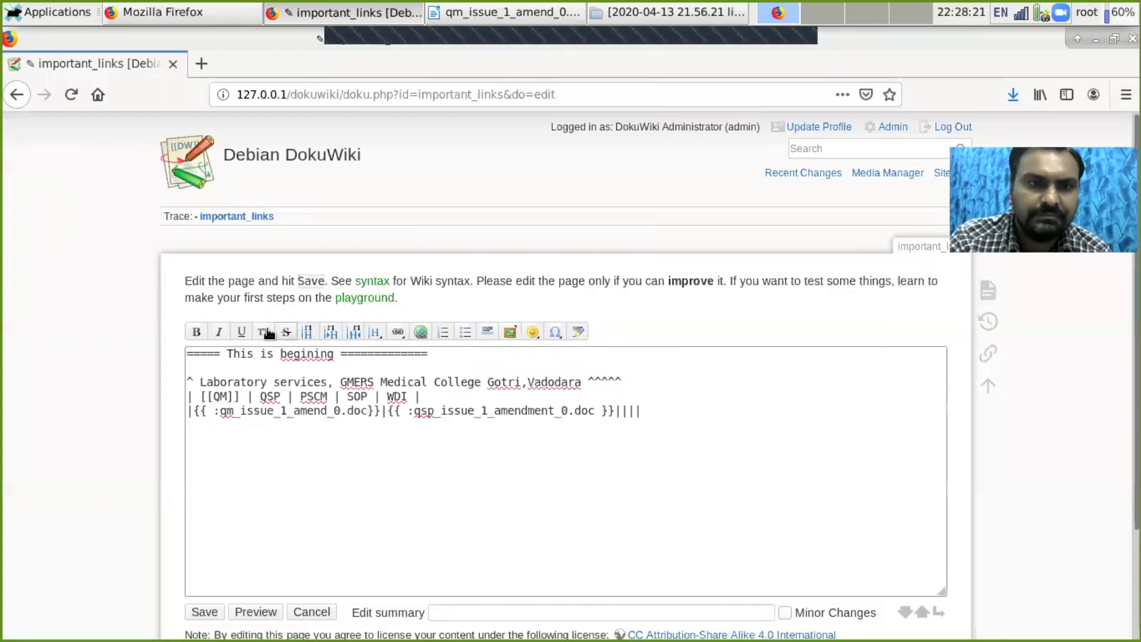
pyautogui.click(510, 333)
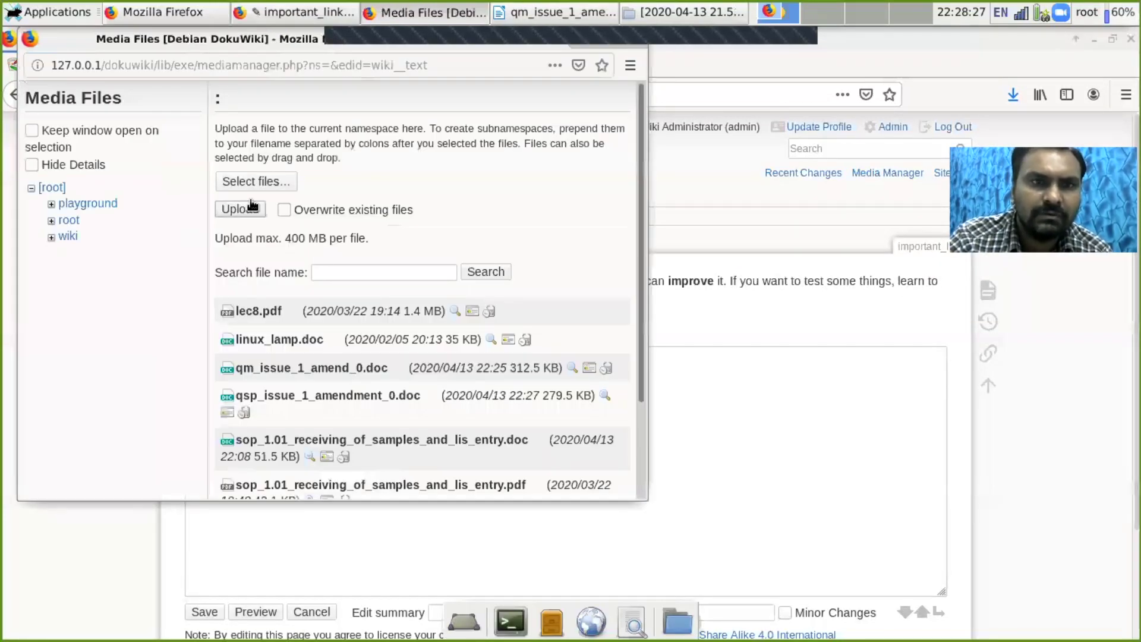
pyautogui.click(247, 181)
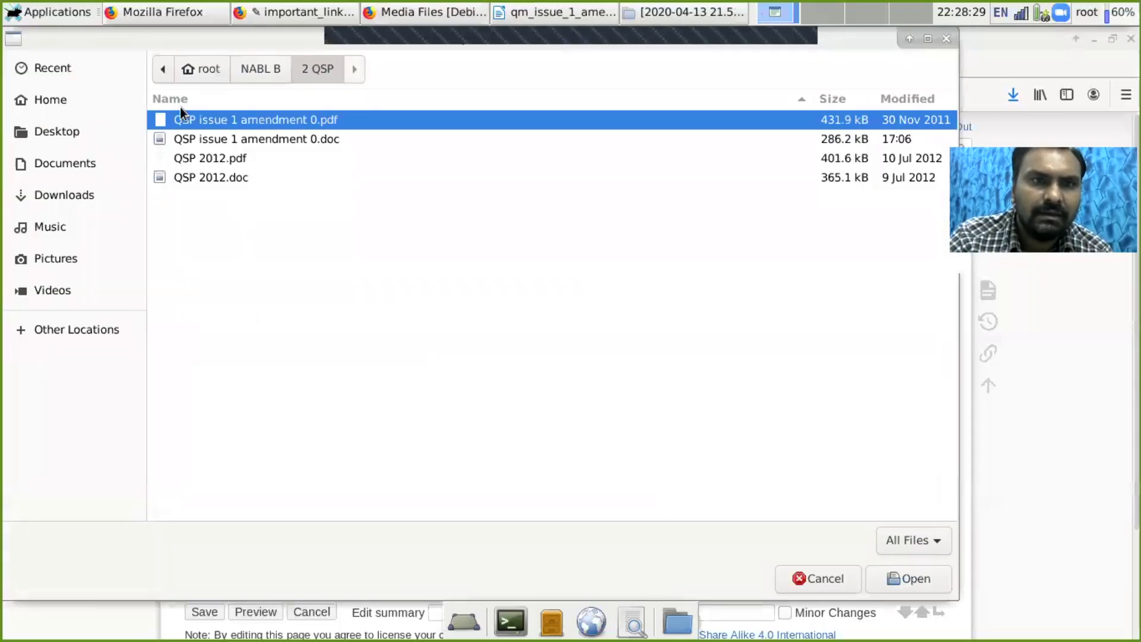
pyautogui.click(238, 72)
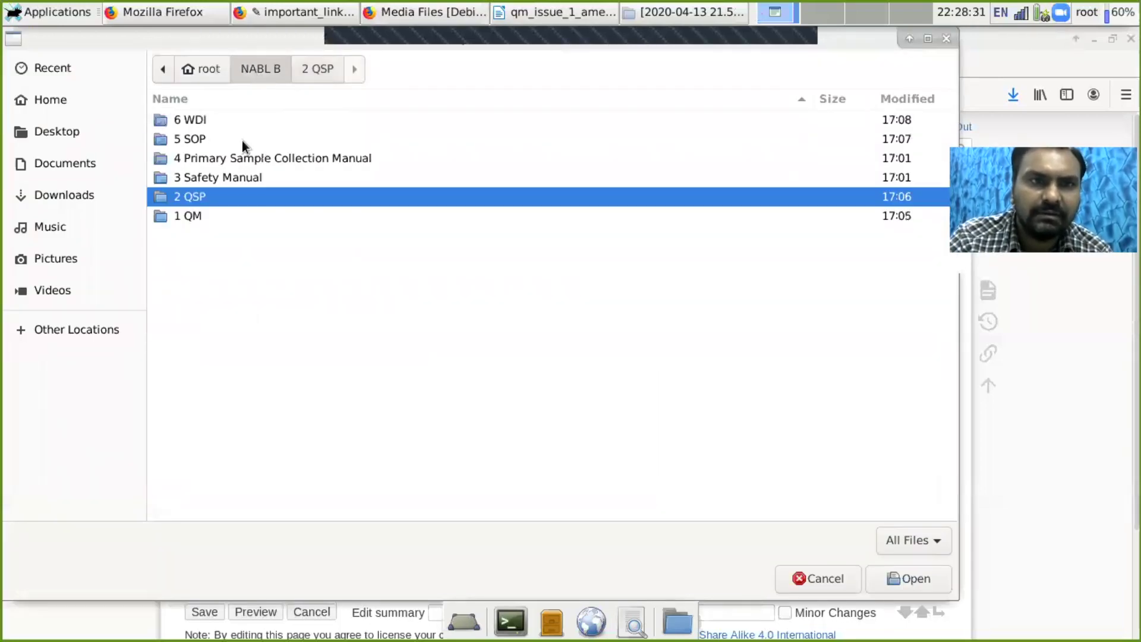
pyautogui.click(248, 159)
pyautogui.doubleClick(248, 158)
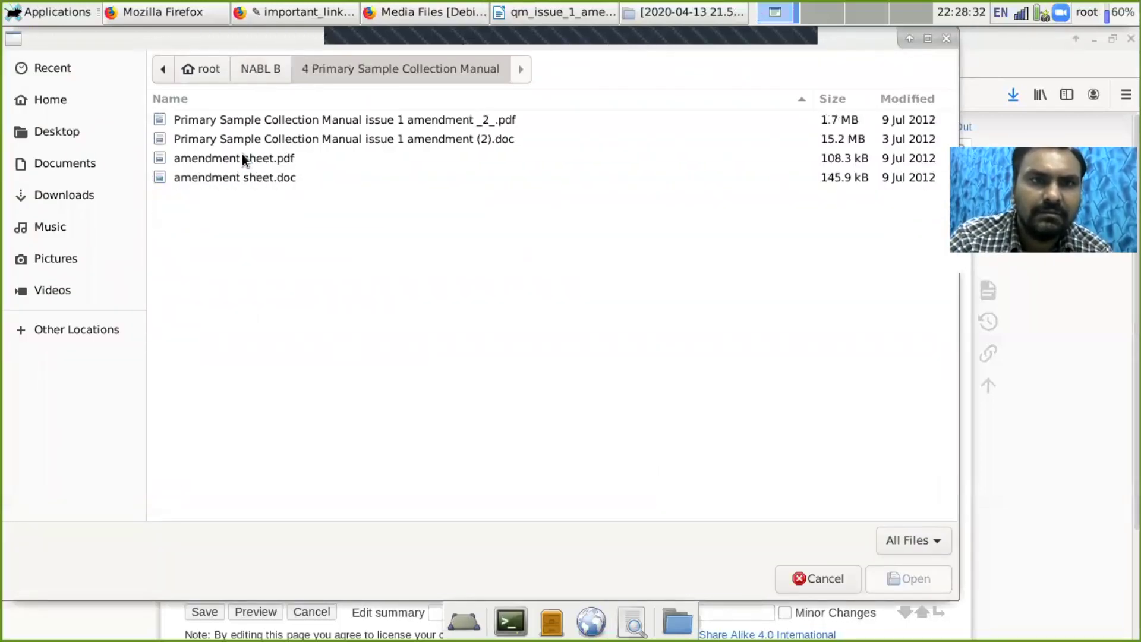
pyautogui.click(245, 139)
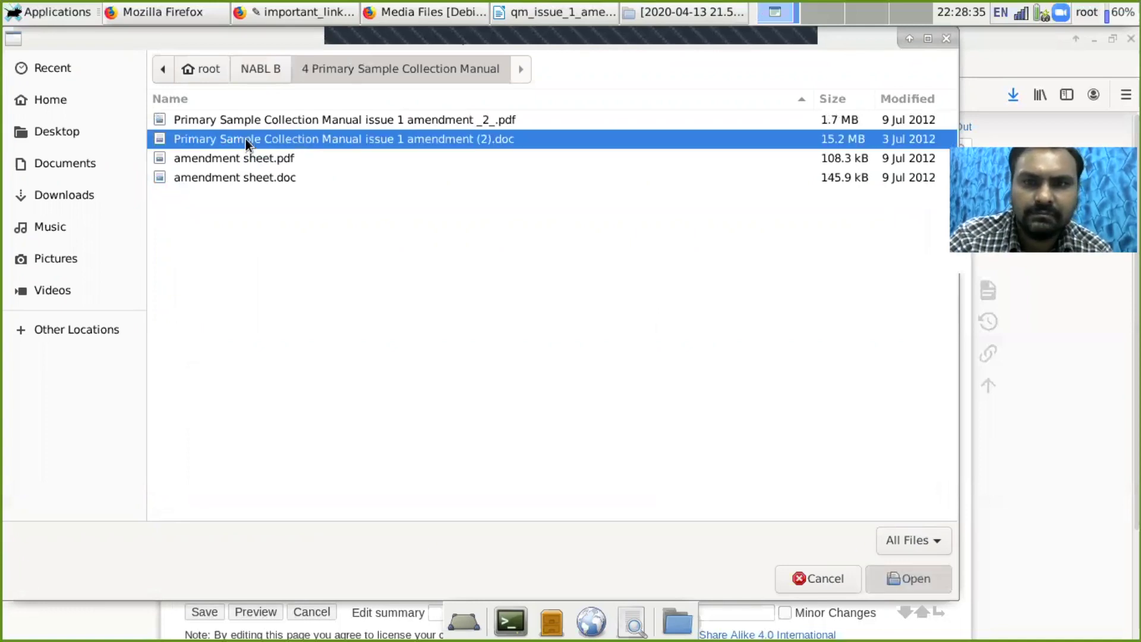
pyautogui.doubleClick(245, 139)
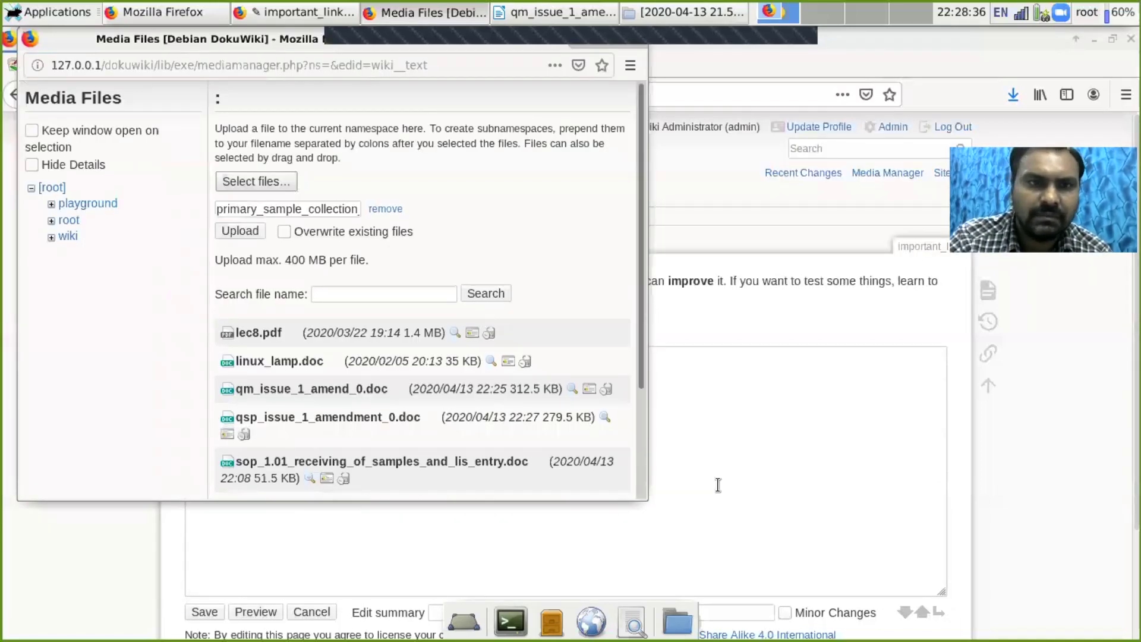
pyautogui.click(242, 232)
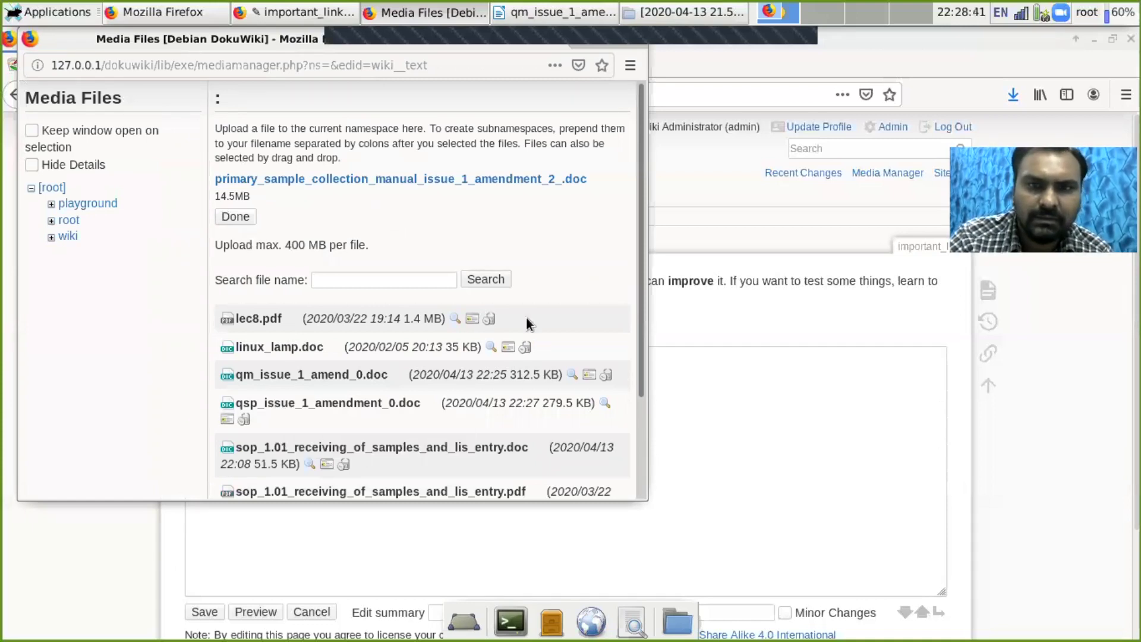
pyautogui.moveTo(641, 279); pyautogui.dragTo(648, 411)
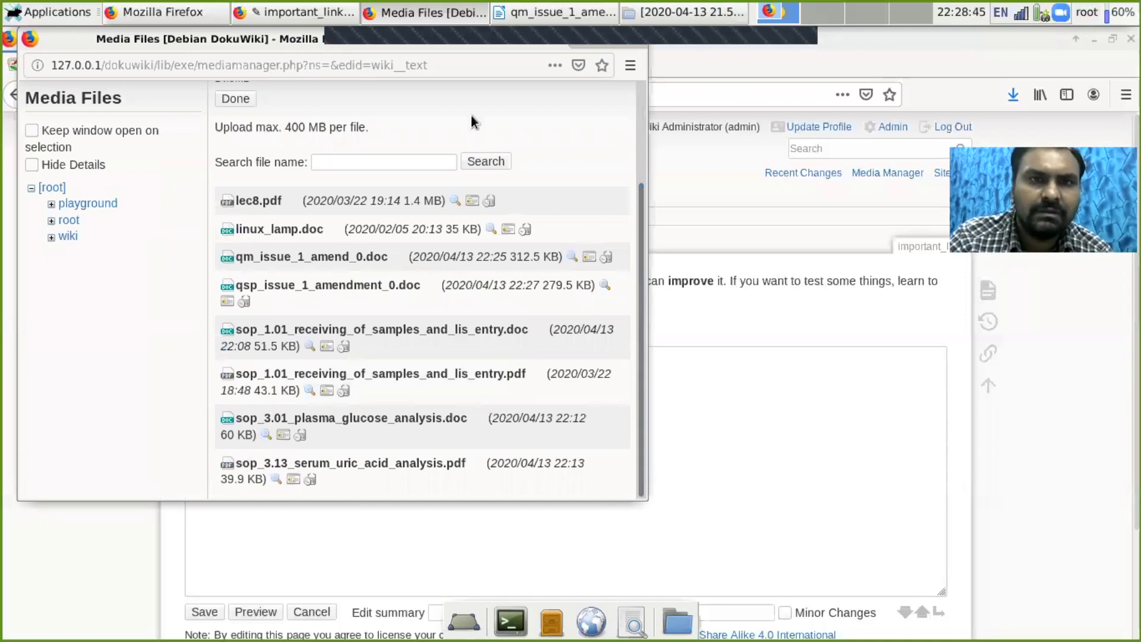
# Insert the media link for primary_sample_collection_manual_issue_1_amendment_2_.doc, without its inner pipe, into the third cell of the document row and save the page.
pyautogui.click(303, 10)
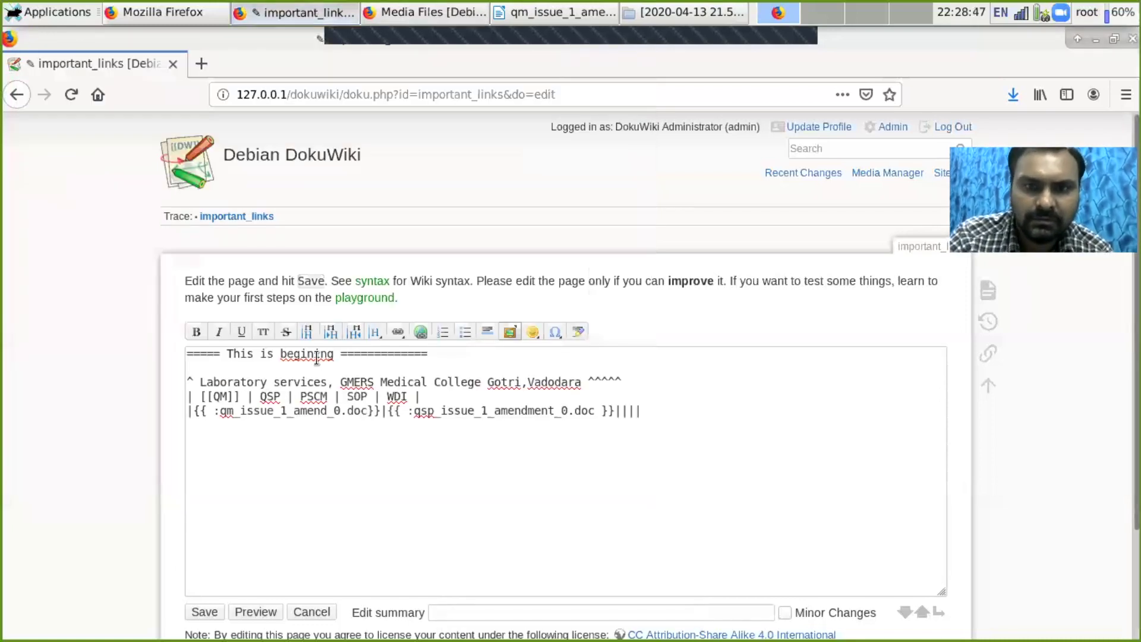
pyautogui.click(619, 411)
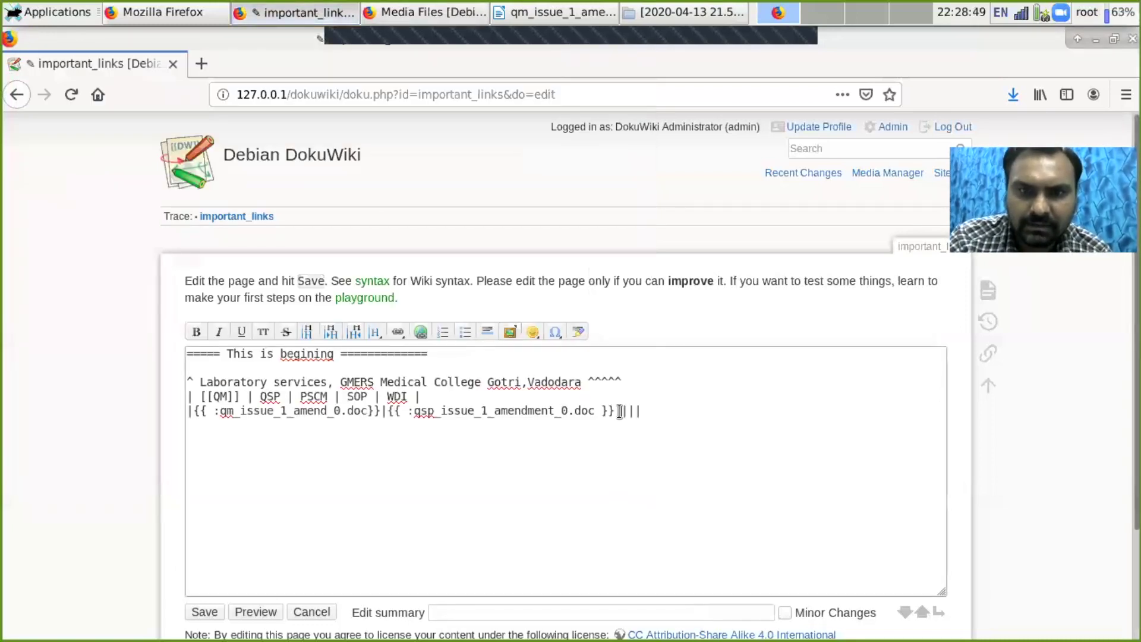
pyautogui.click(509, 333)
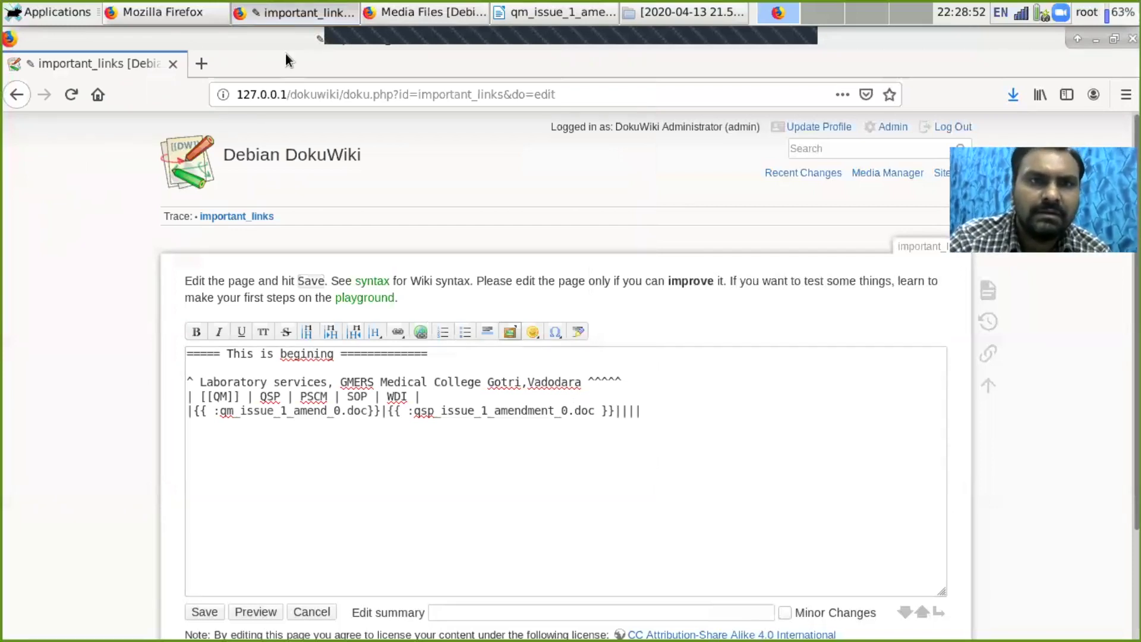
pyautogui.click(299, 11)
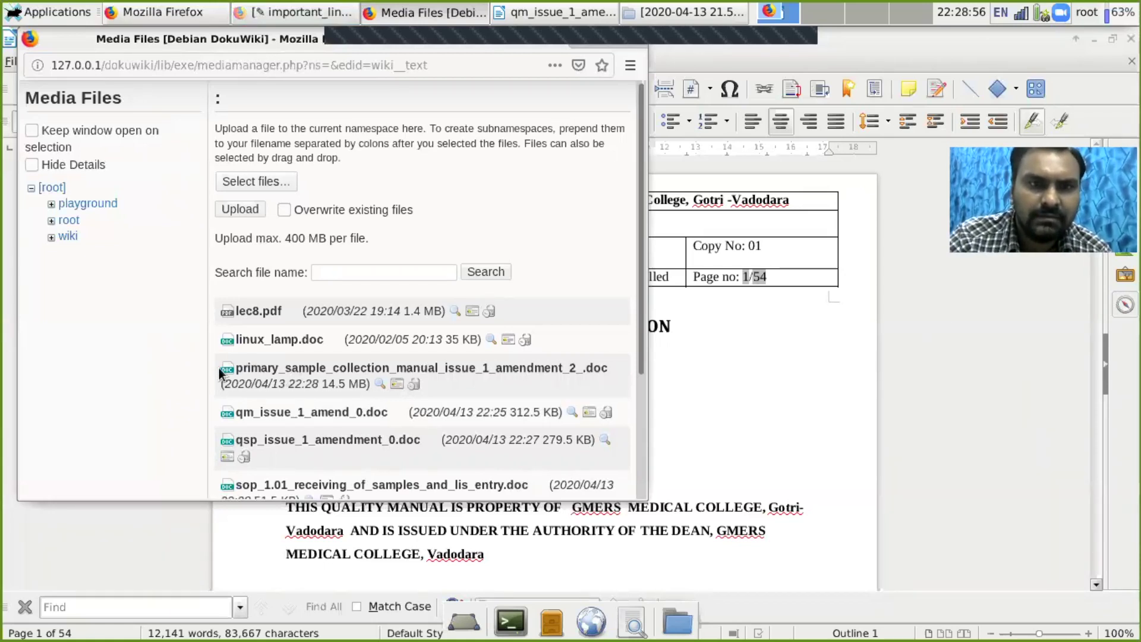
pyautogui.doubleClick(238, 369)
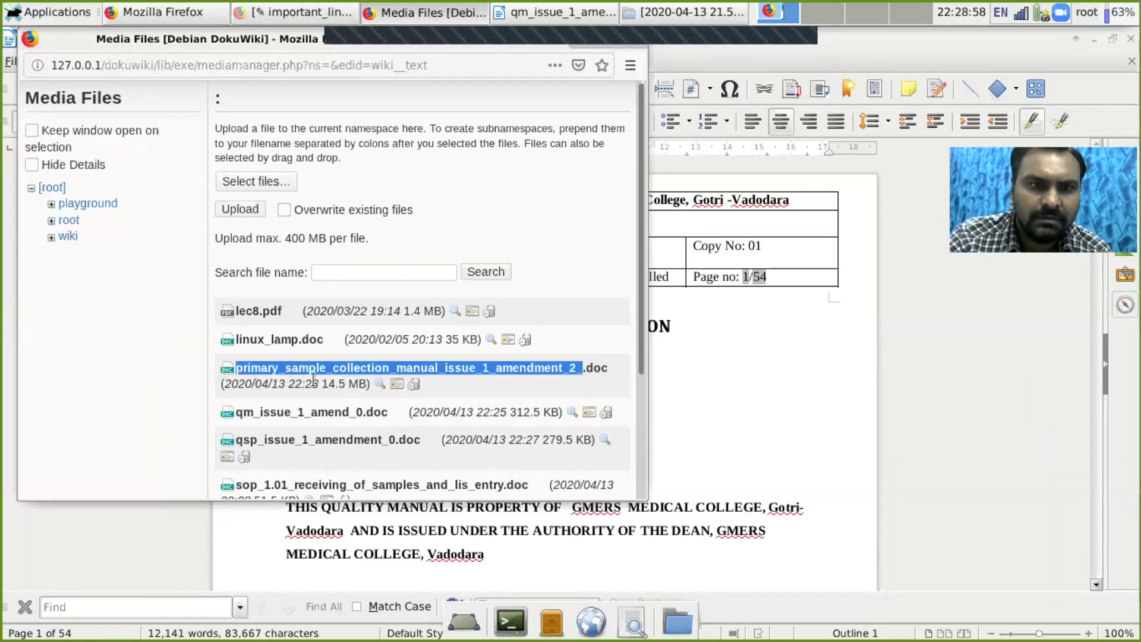
pyautogui.click(392, 381)
pyautogui.doubleClick(388, 368)
pyautogui.hotkey('alt', 'Tab')
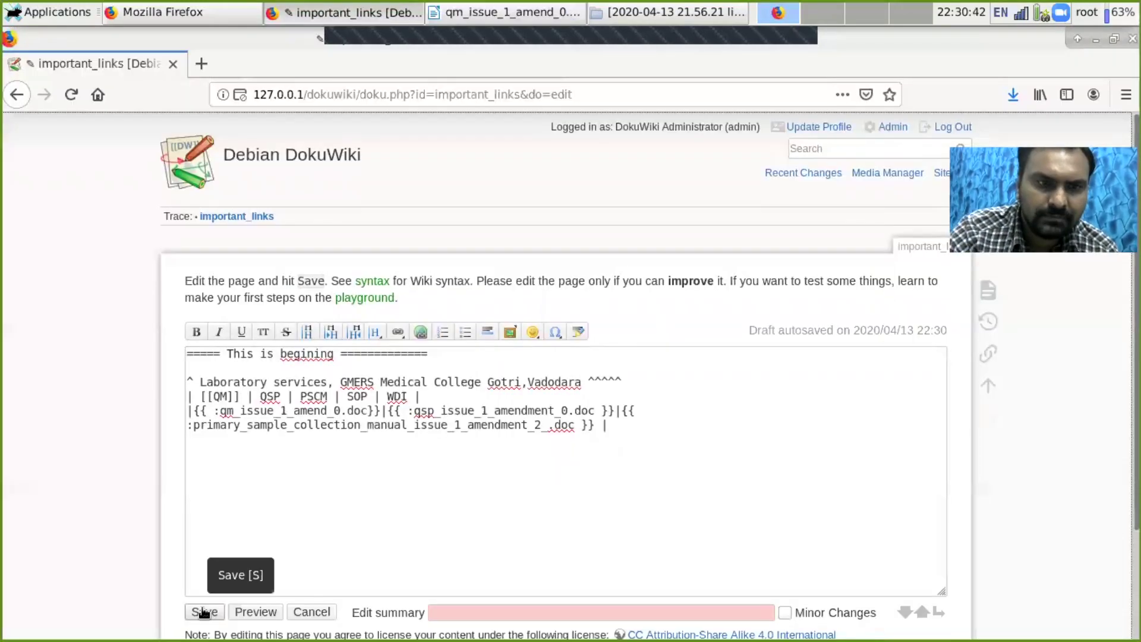
pyautogui.click(203, 612)
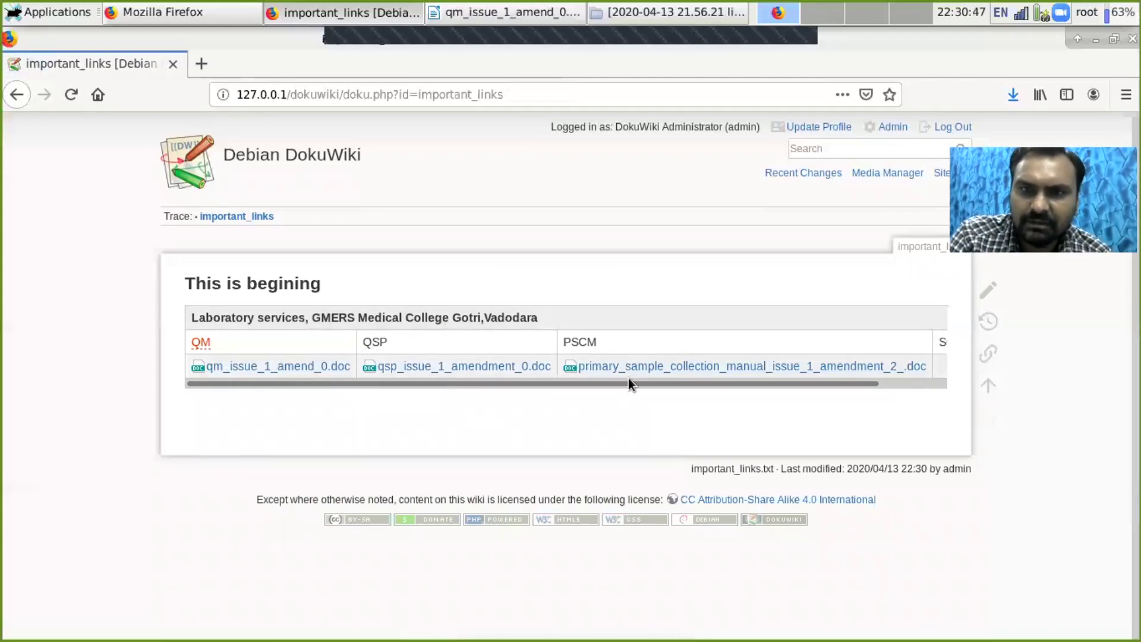
pyautogui.moveTo(665, 383); pyautogui.dragTo(760, 381)
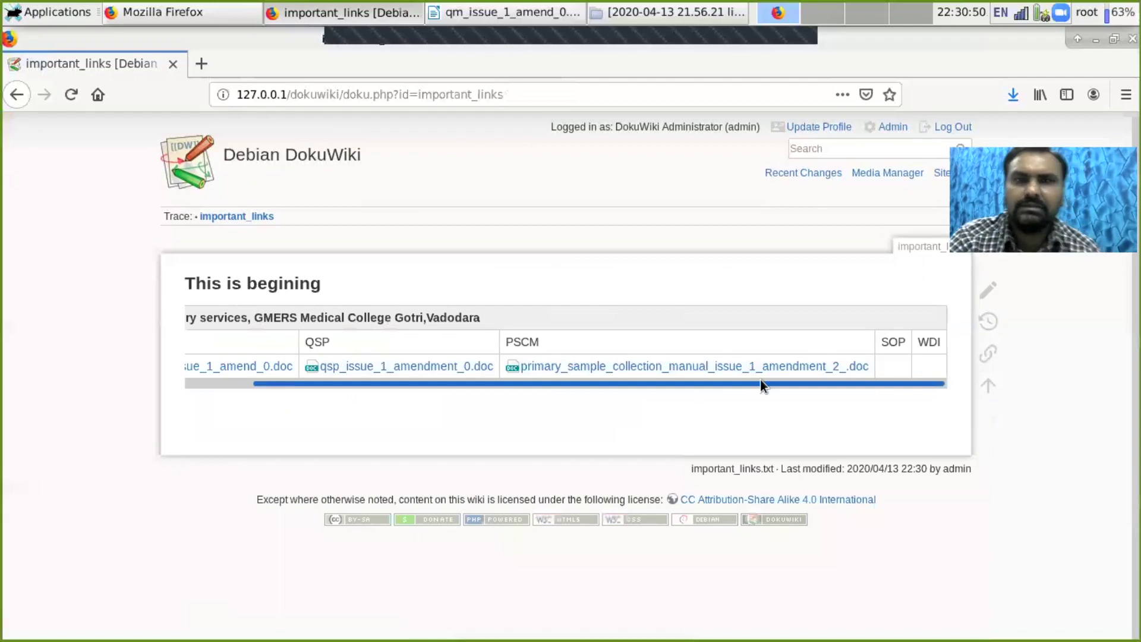